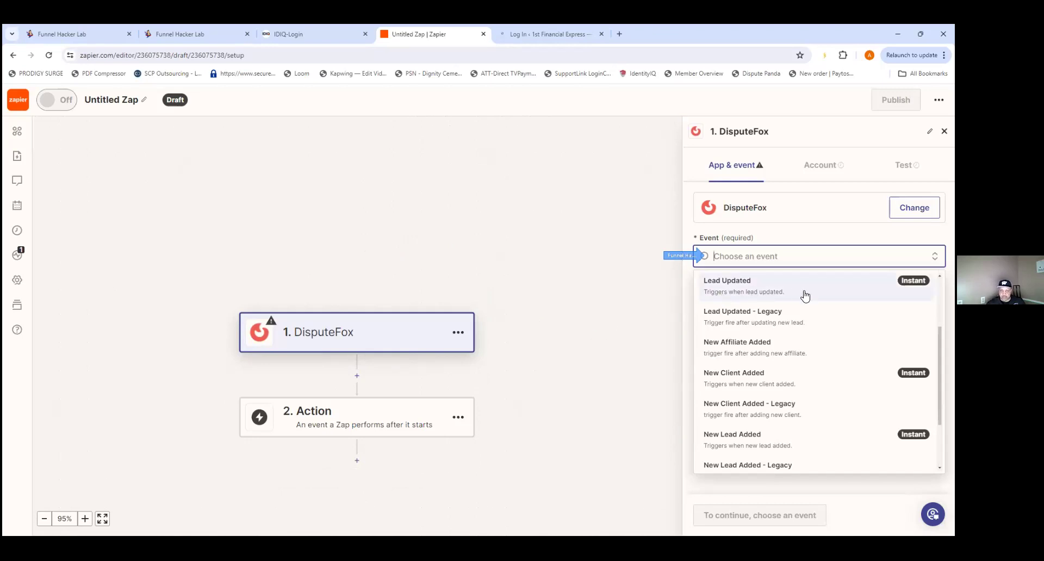
# - Set the DisputeFox trigger event to New Lead Added and select the account DisputeFox 1st Financial Express #2
pyautogui.click(748, 440)
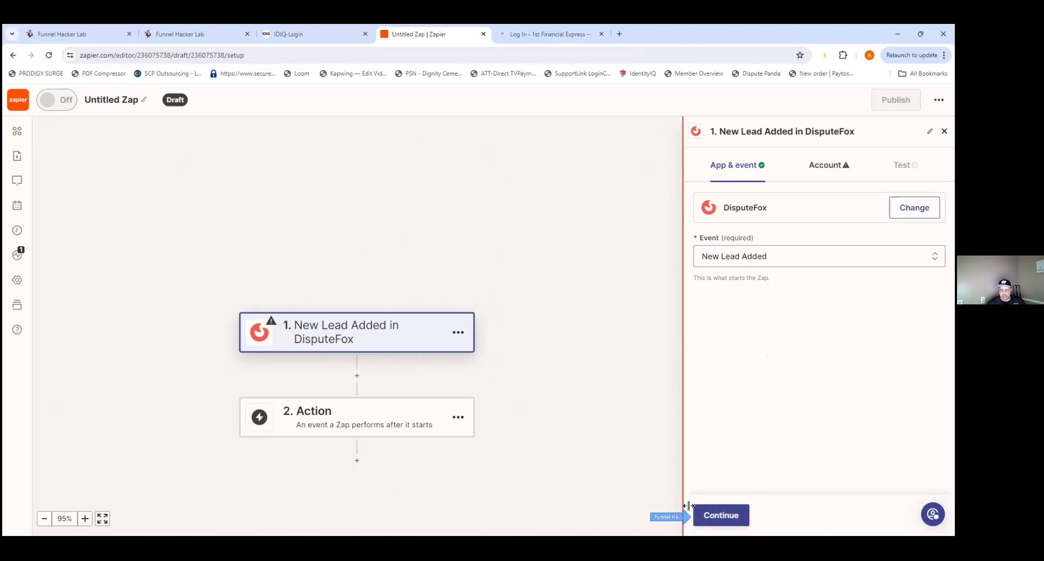
pyautogui.click(708, 515)
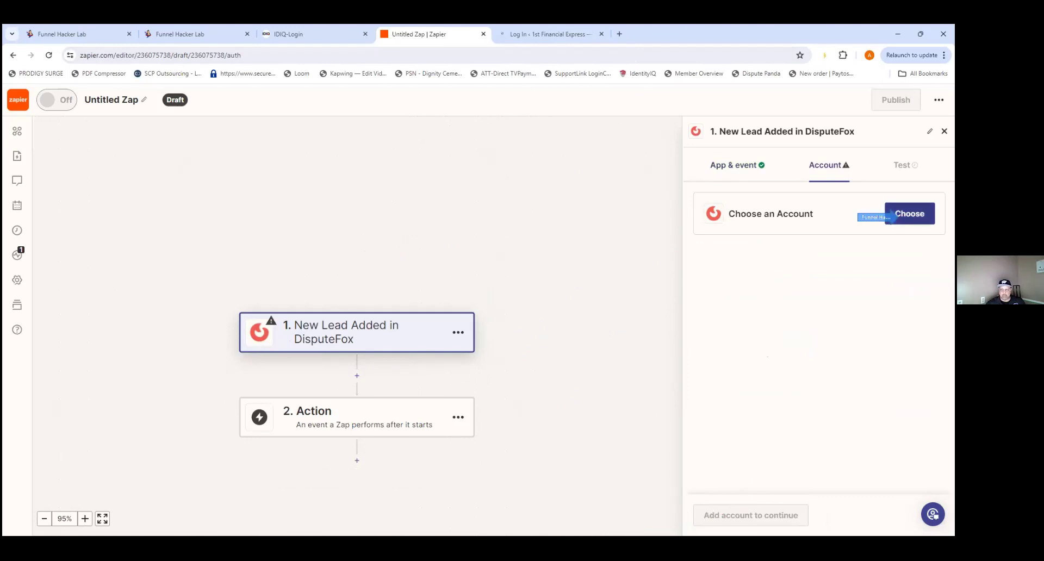
pyautogui.click(894, 216)
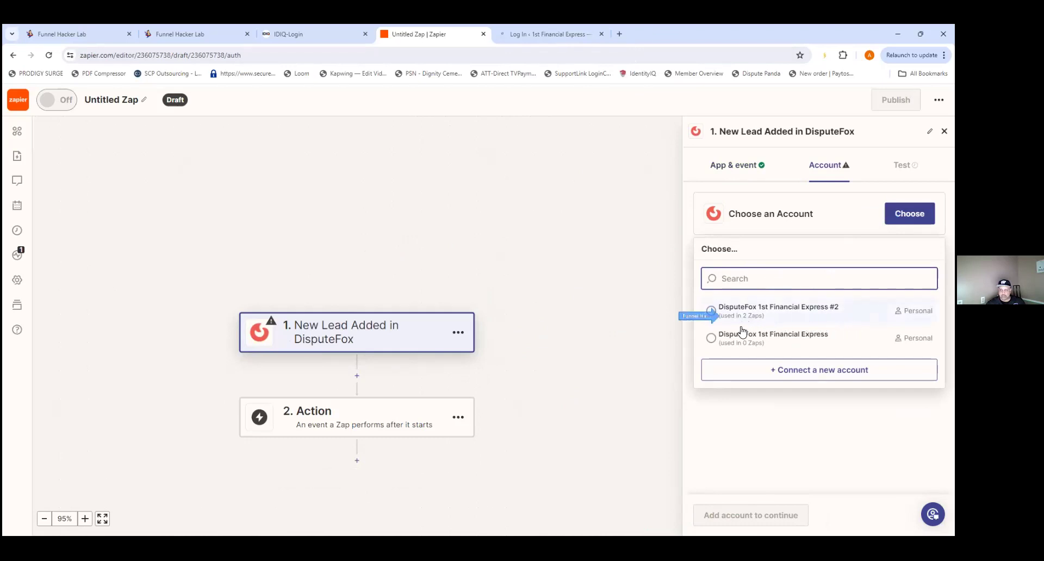
pyautogui.click(711, 311)
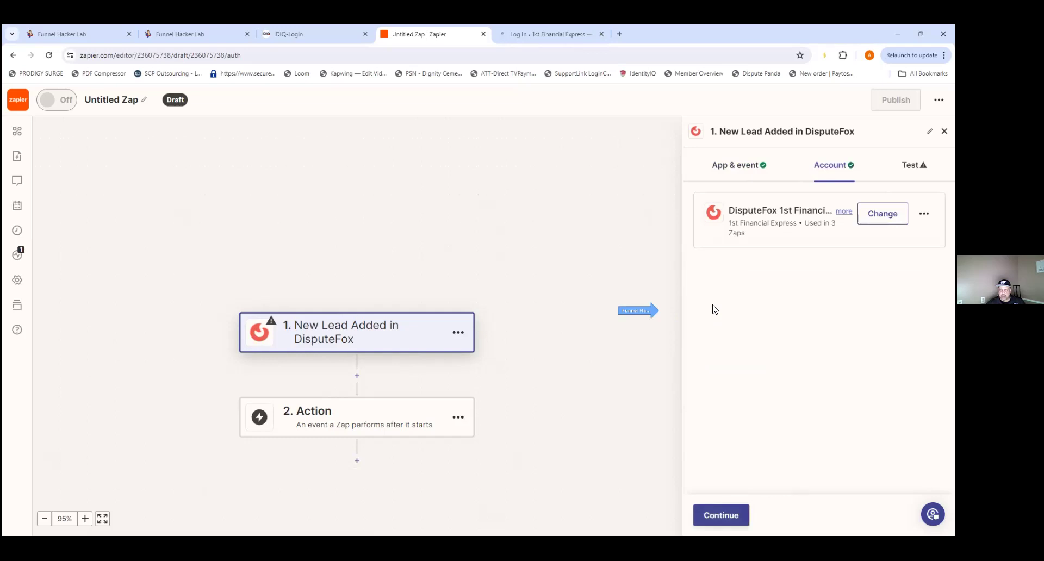
pyautogui.click(717, 515)
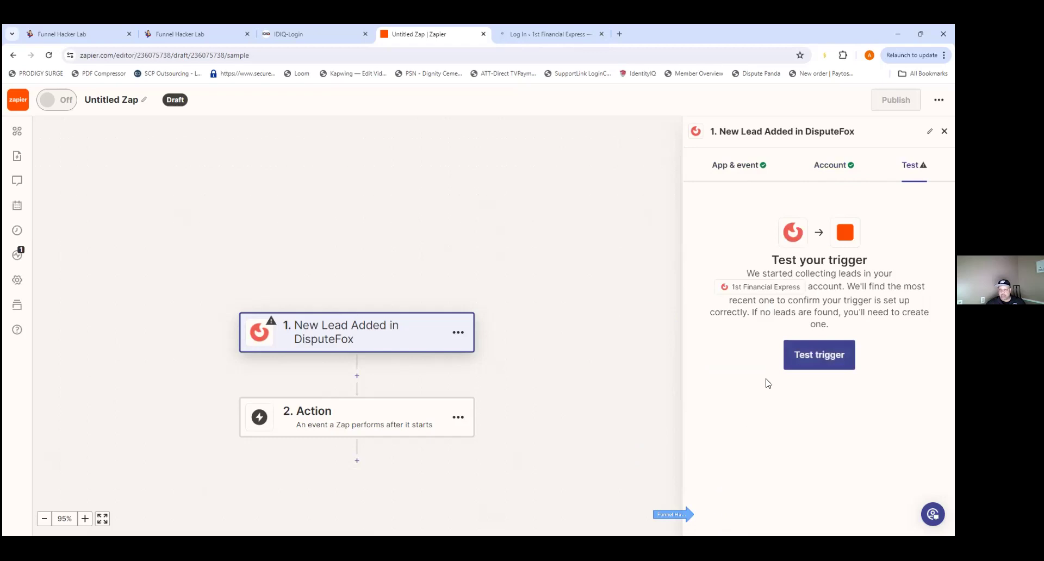
# - Test the New Lead Added trigger and continue with the Lead C record
pyautogui.click(817, 362)
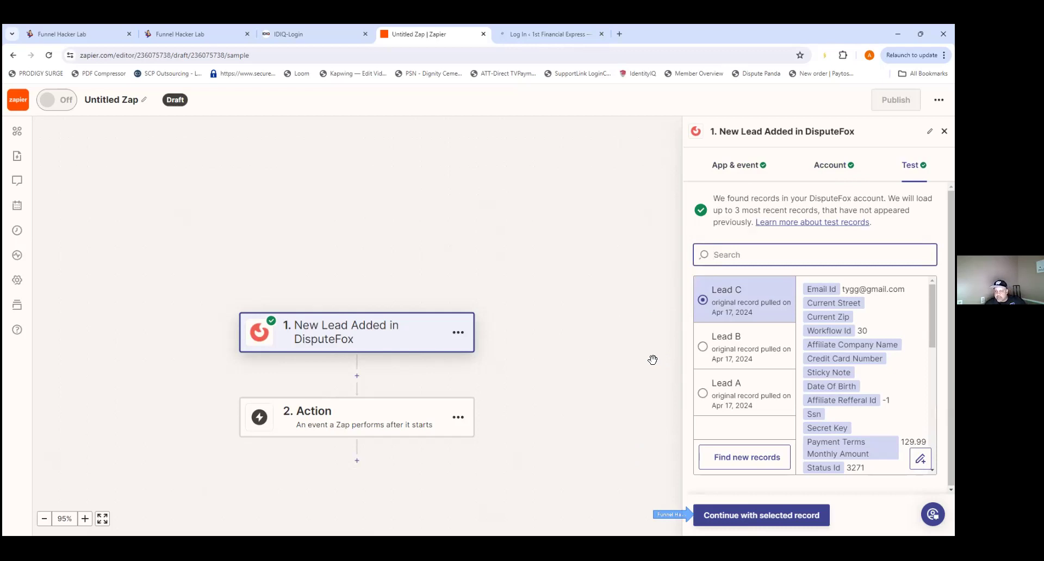
pyautogui.click(754, 517)
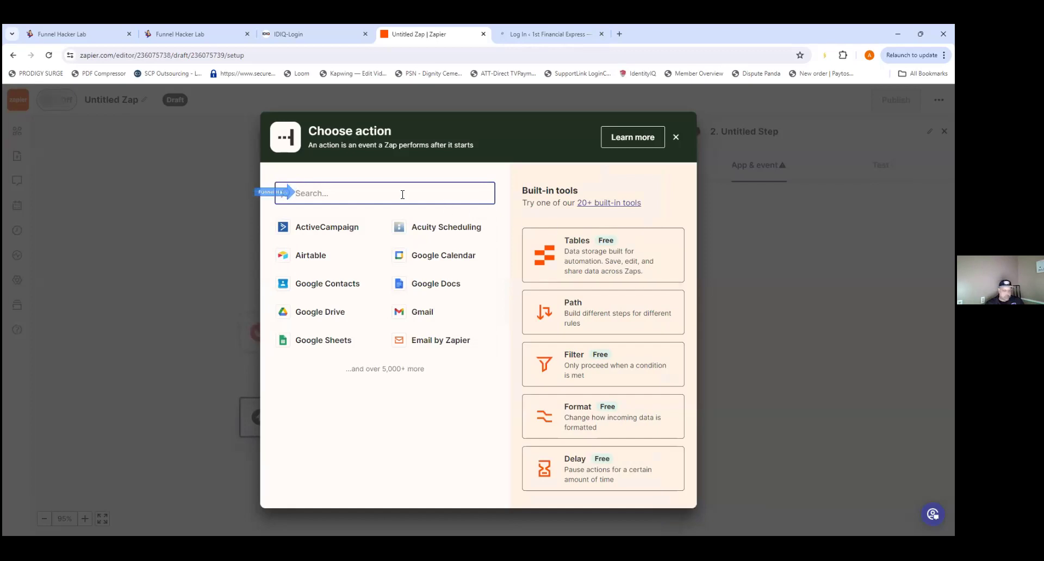
# - Search the action apps for "lea" and choose LeadConnector as the app for step 2
pyautogui.write('la')
pyautogui.press('BackSpace')
pyautogui.press('BackSpace')
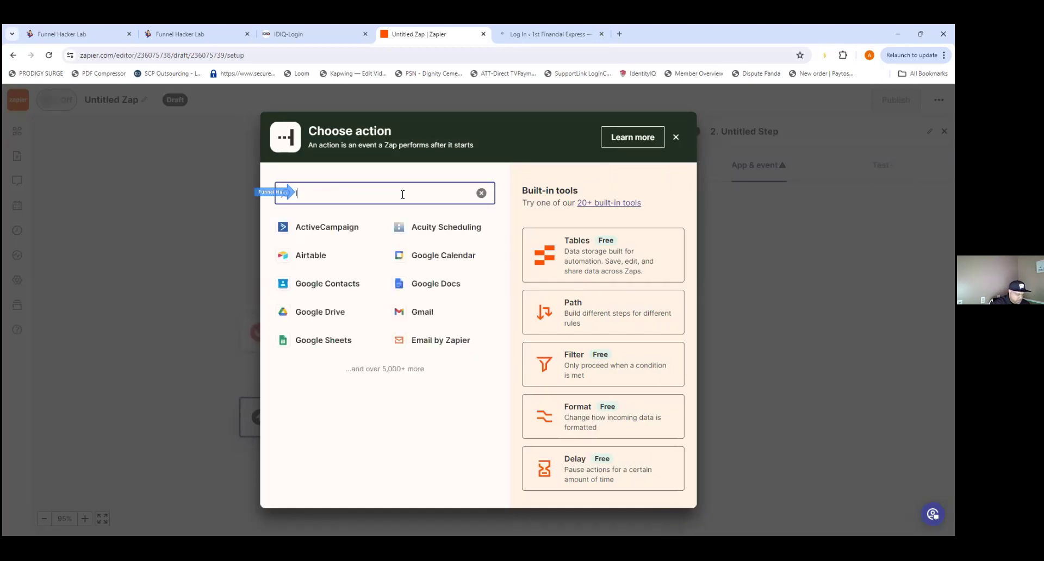
pyautogui.write('lea')
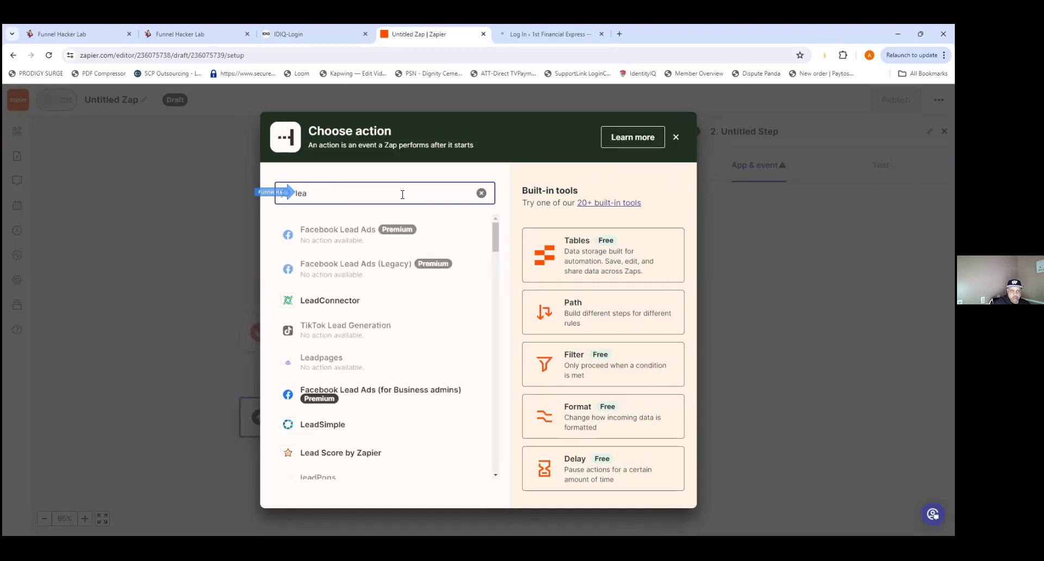
pyautogui.click(341, 300)
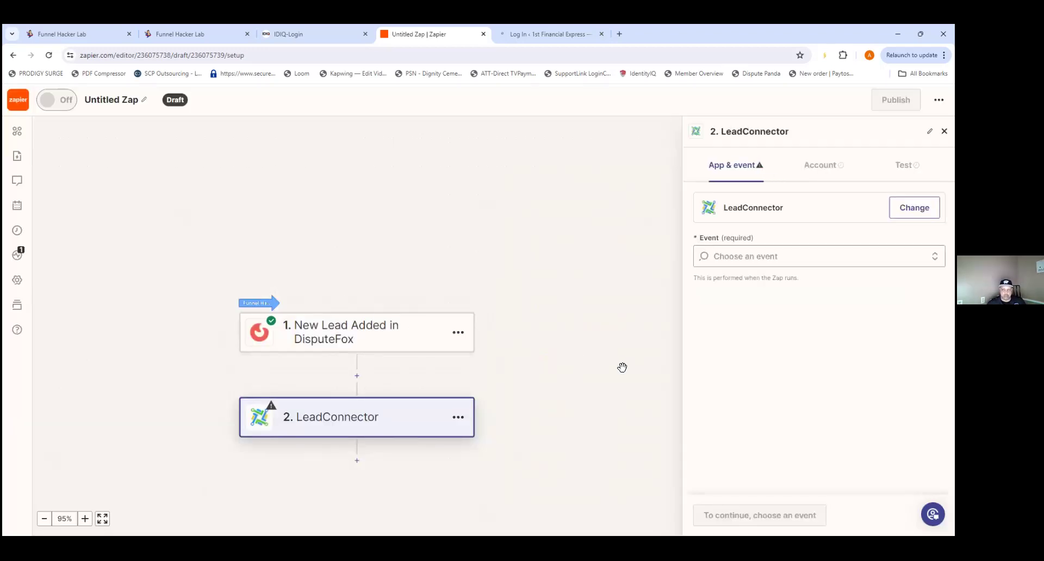
# - Set the LeadConnector action event to Add/Update Opportunity and start reconnecting its account
pyautogui.scroll(-2, 541, 453)
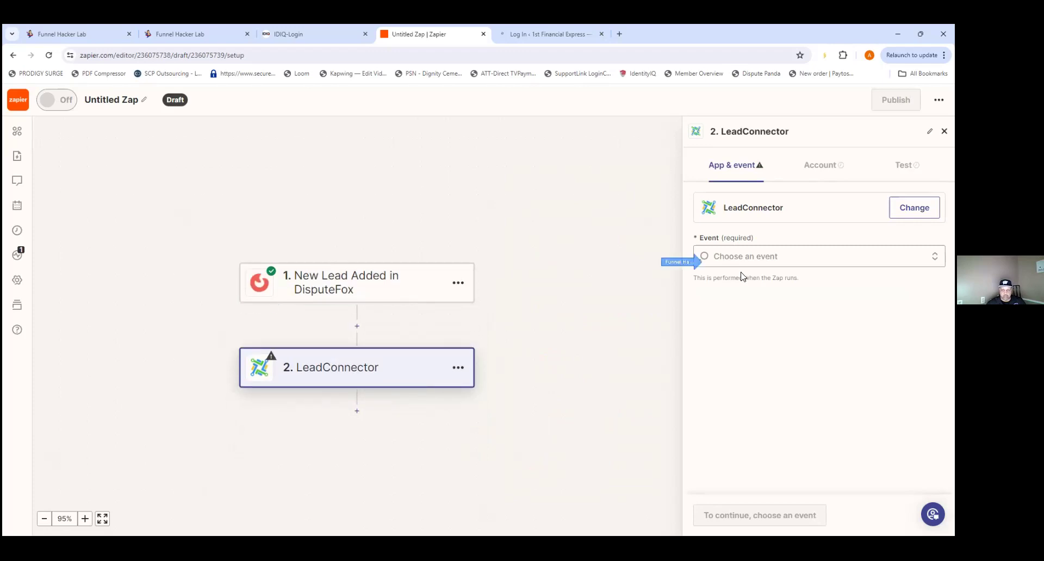
pyautogui.click(744, 258)
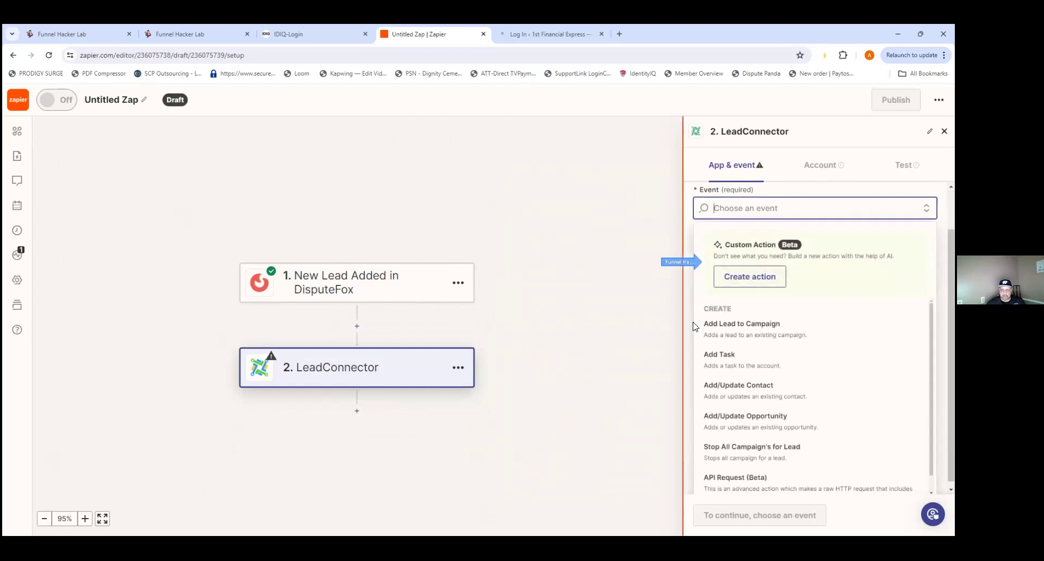
pyautogui.click(752, 421)
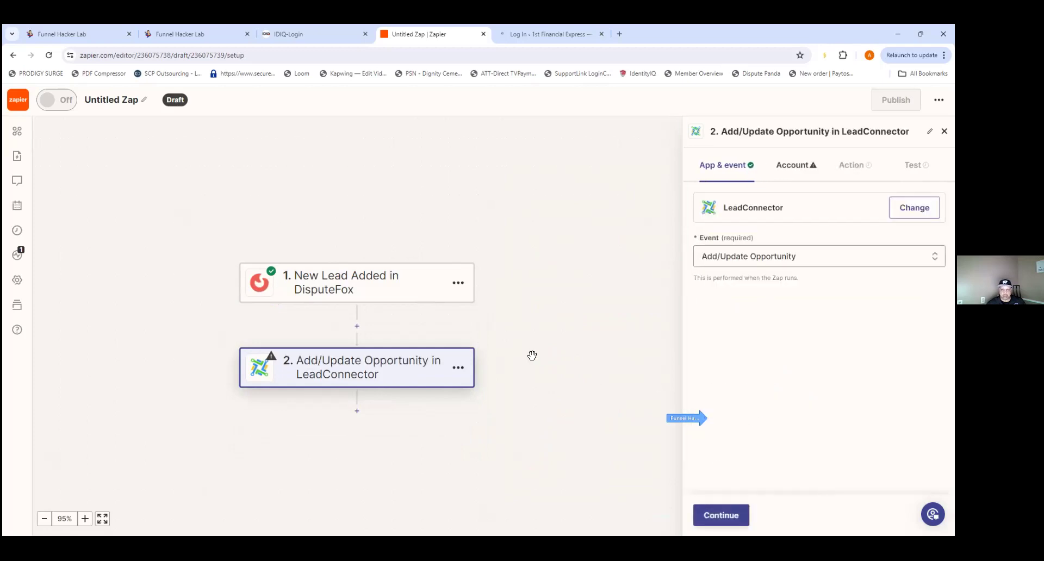
pyautogui.click(709, 513)
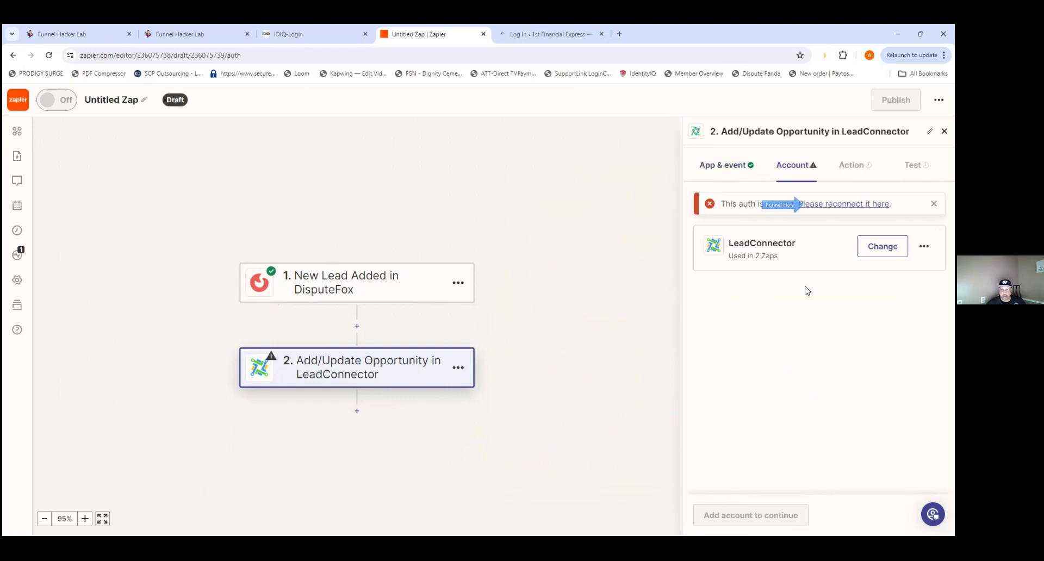
pyautogui.click(851, 205)
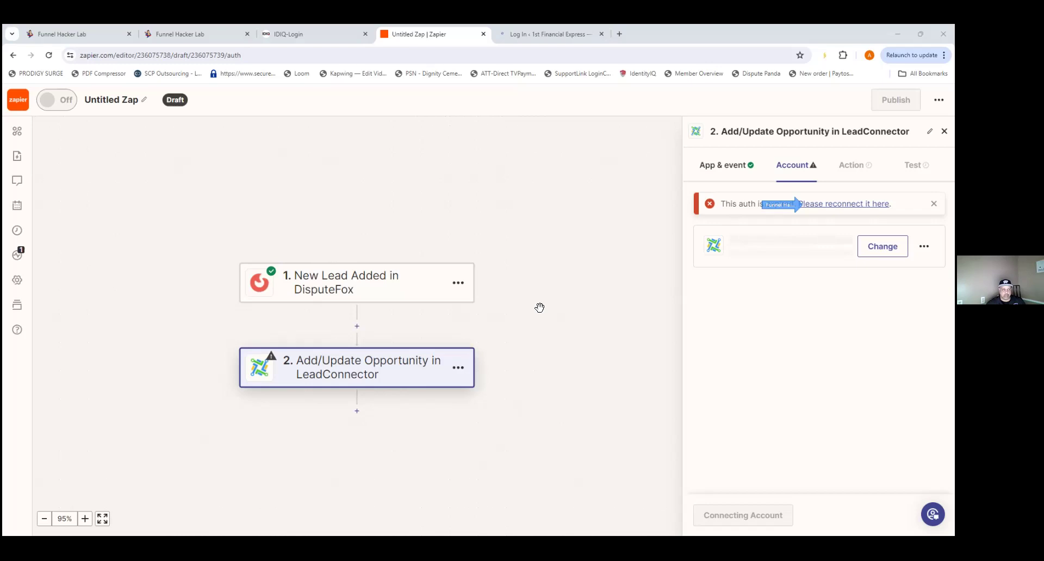
# - Switch to Funnel Hacker Lab and find the API Key field in the Business Profile settings
pyautogui.click(59, 33)
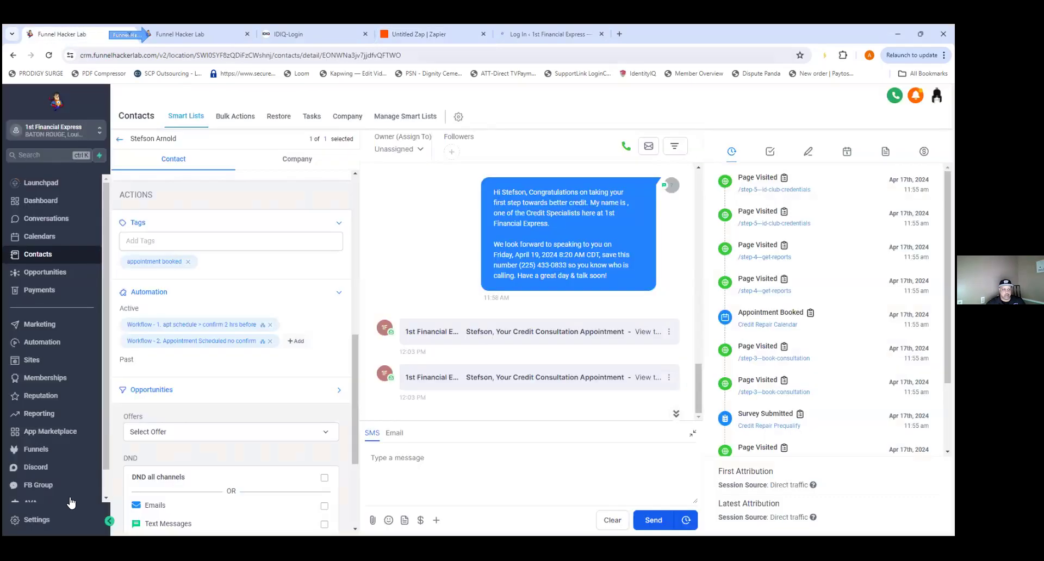
pyautogui.scroll(-1, 60, 514)
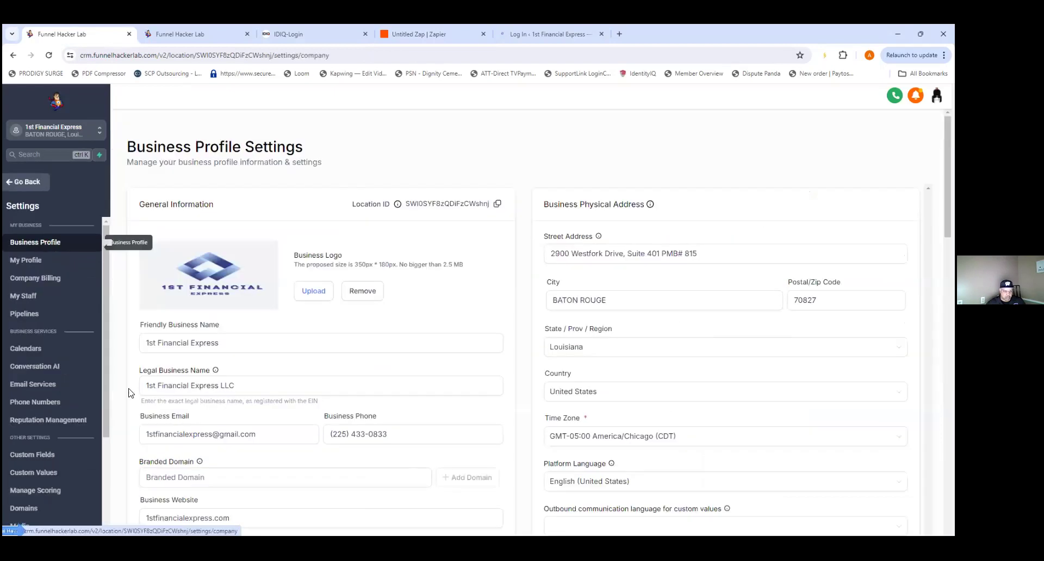
pyautogui.scroll(-1, 157, 328)
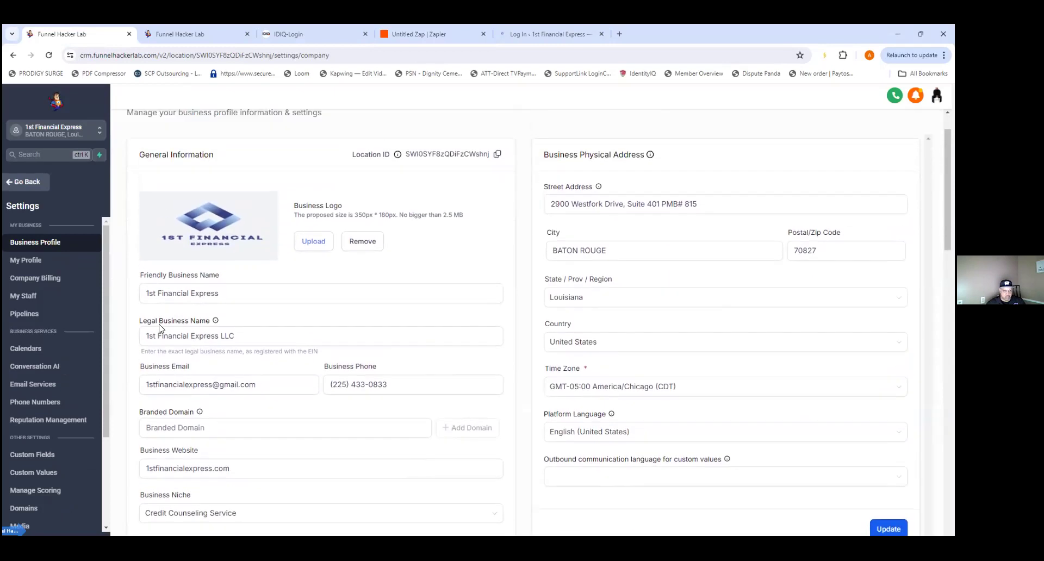
pyautogui.scroll(-7, 159, 328)
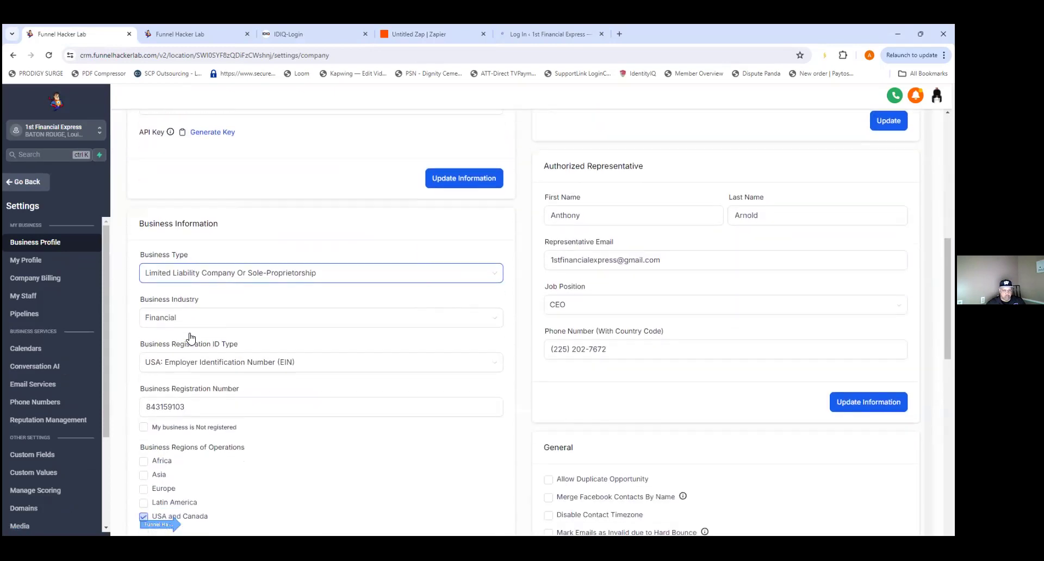
pyautogui.scroll(-6, 191, 338)
pyautogui.scroll(-3, 196, 342)
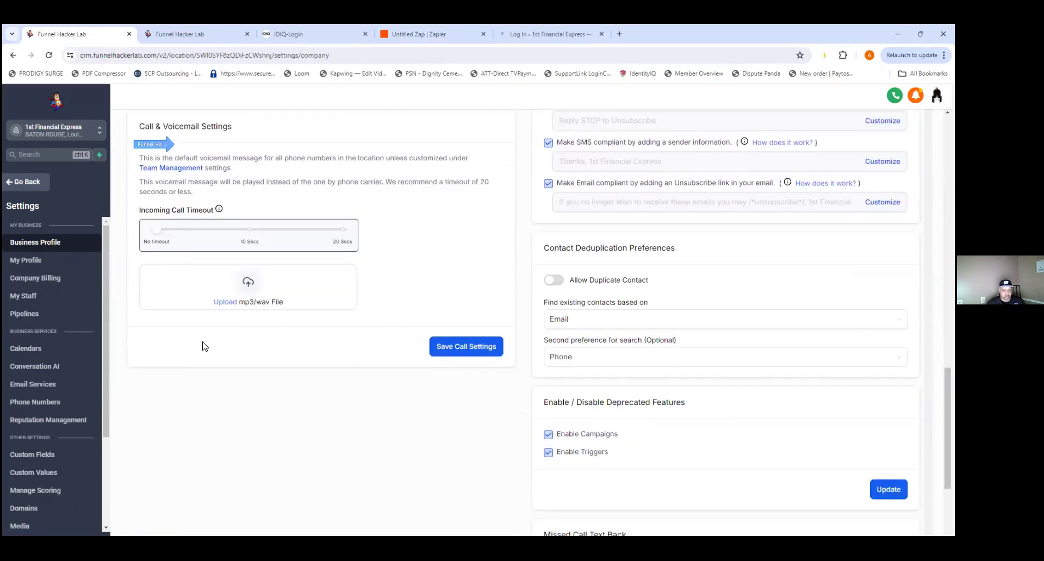
pyautogui.scroll(9, 207, 345)
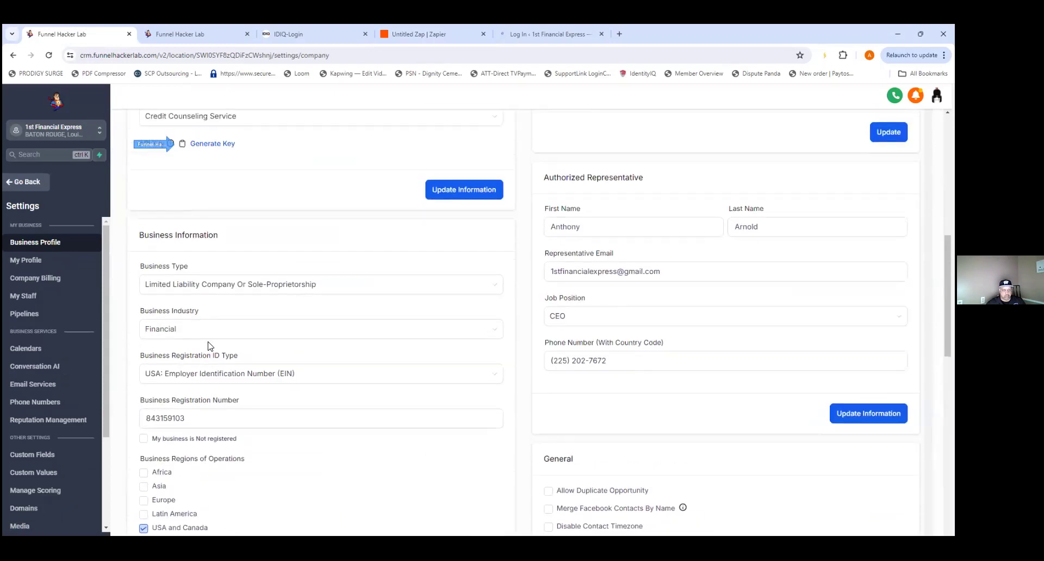
pyautogui.scroll(1, 209, 346)
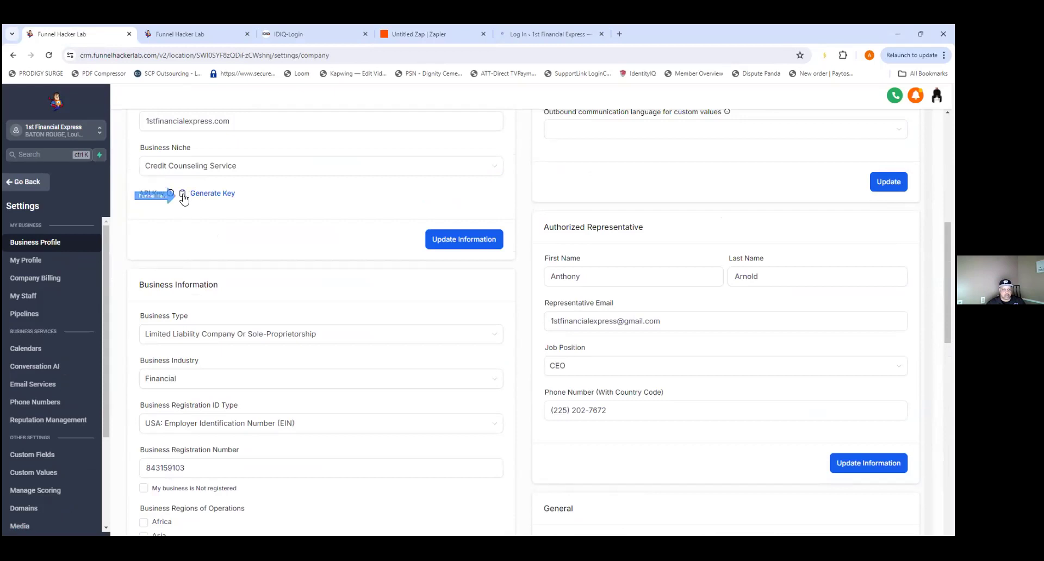
pyautogui.scroll(1, 183, 202)
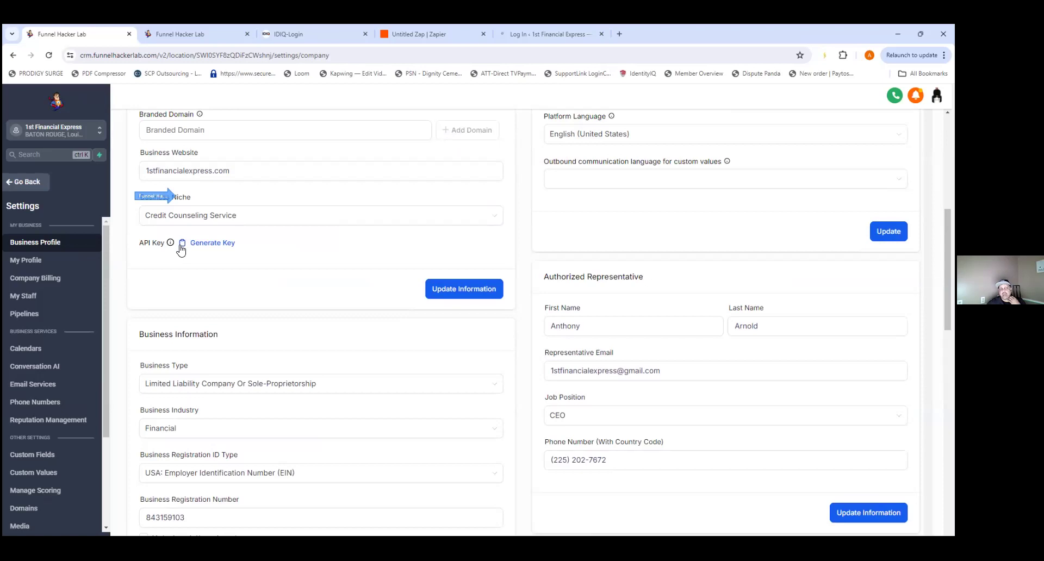
# - Paste the clipboard contents into the IDIQ page's address bar to check for a copied API key, and return to Funnel Hacker Lab
pyautogui.moveTo(172, 244)
pyautogui.click(303, 33)
pyautogui.rightClick(288, 56)
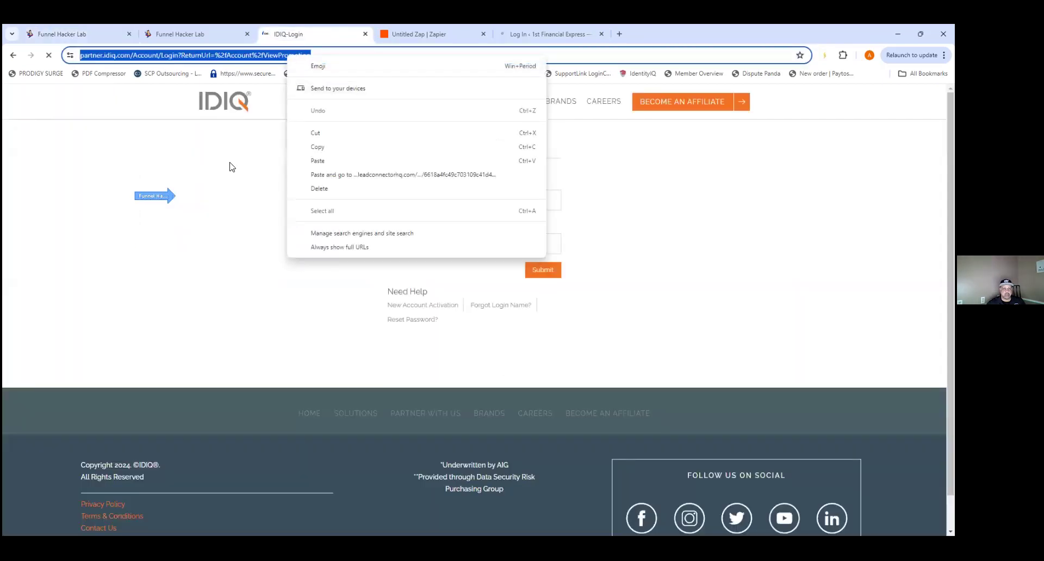
pyautogui.click(317, 161)
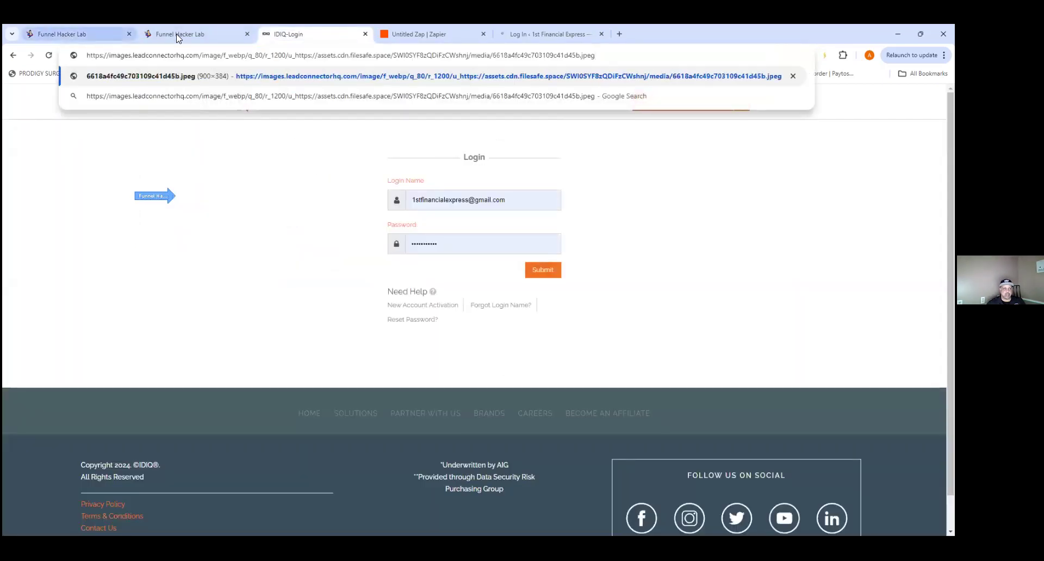
pyautogui.click(65, 33)
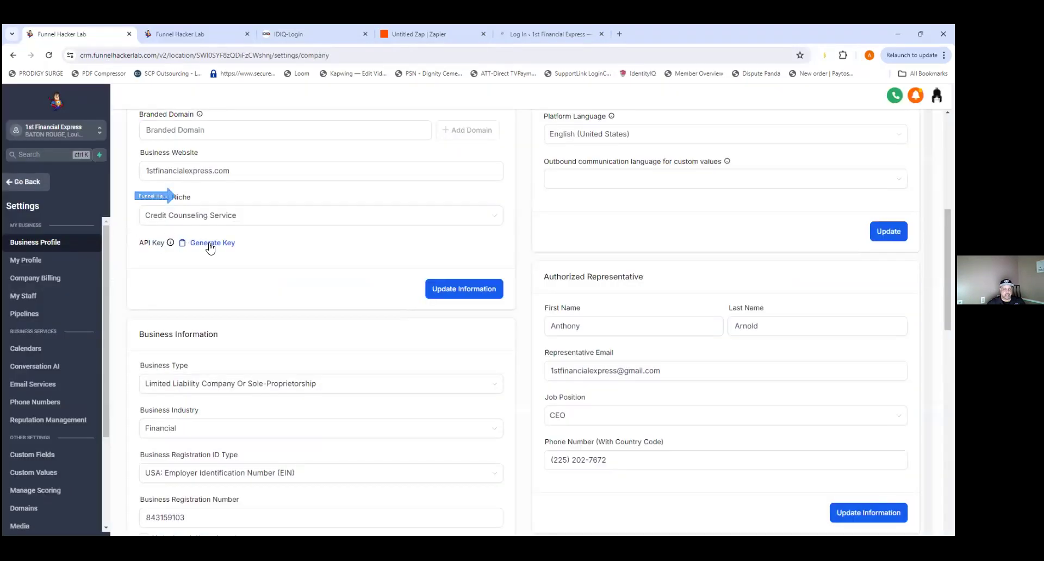
# - Generate an API key for the business profile, copy it and close the key dialog
pyautogui.click(210, 245)
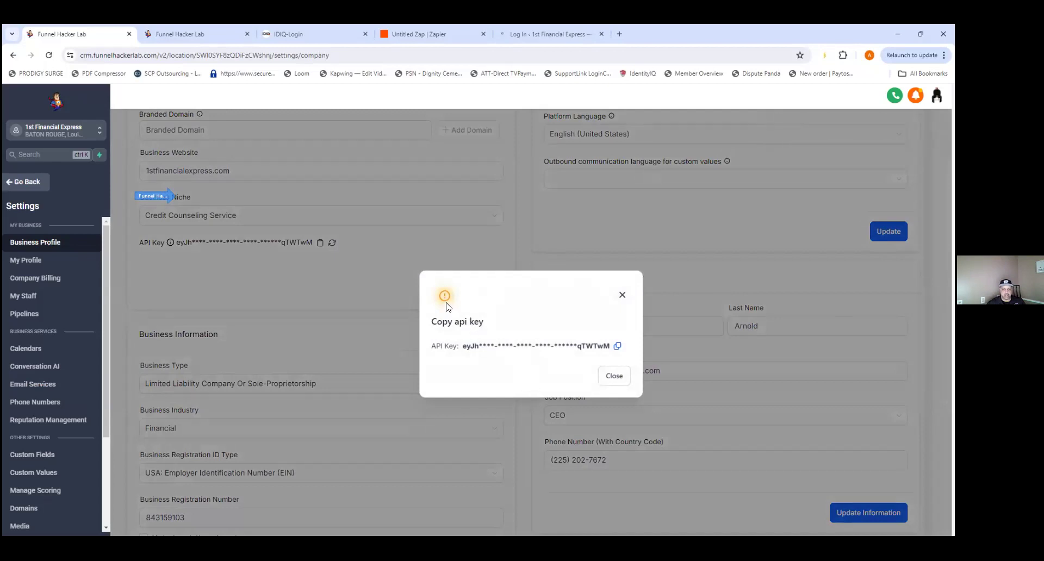
pyautogui.click(617, 346)
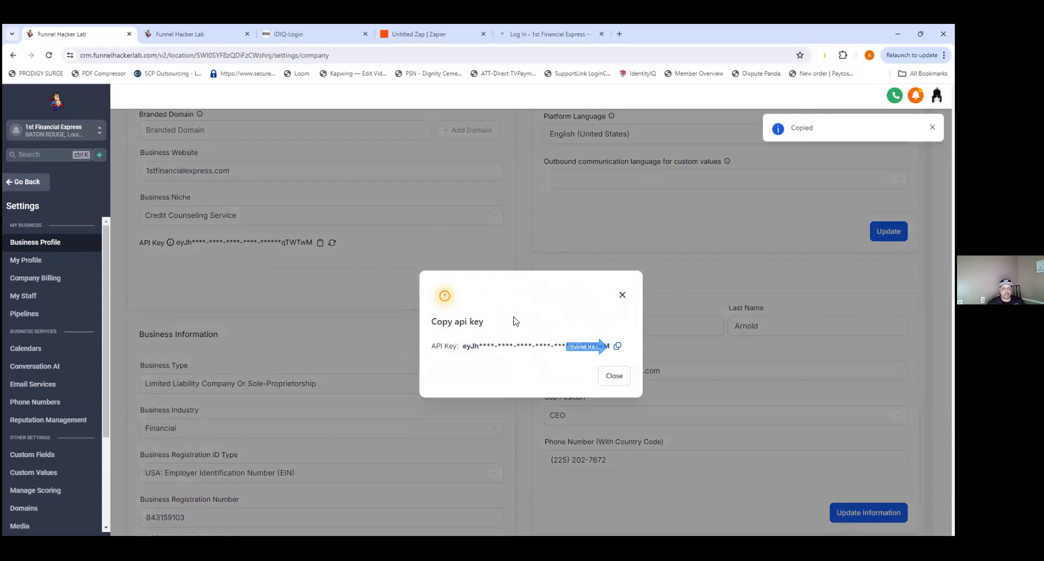
pyautogui.click(622, 377)
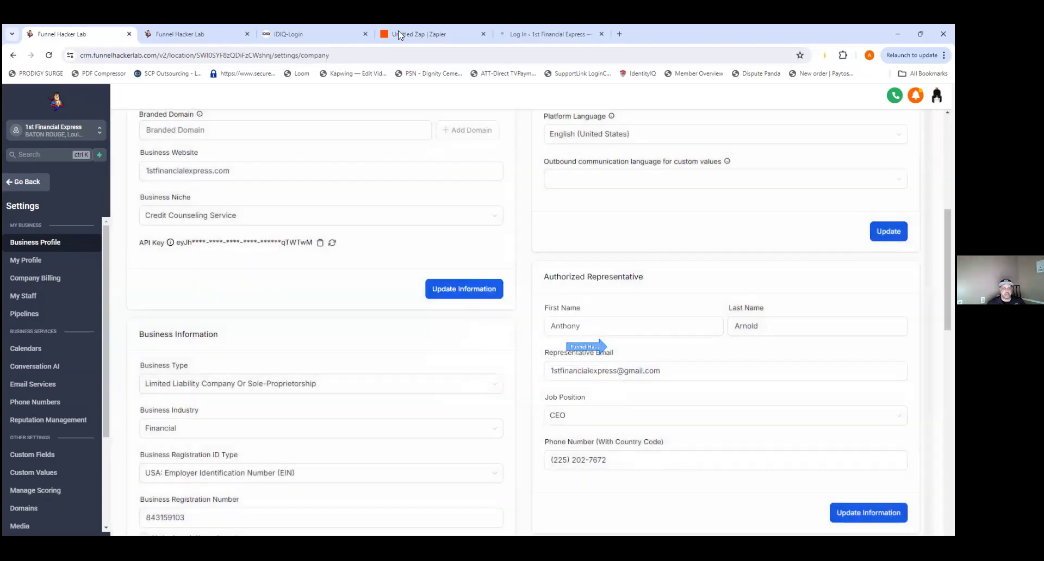
# - Paste the API key into the address bar of a new browser tab to check it, and close that tab
pyautogui.click(618, 33)
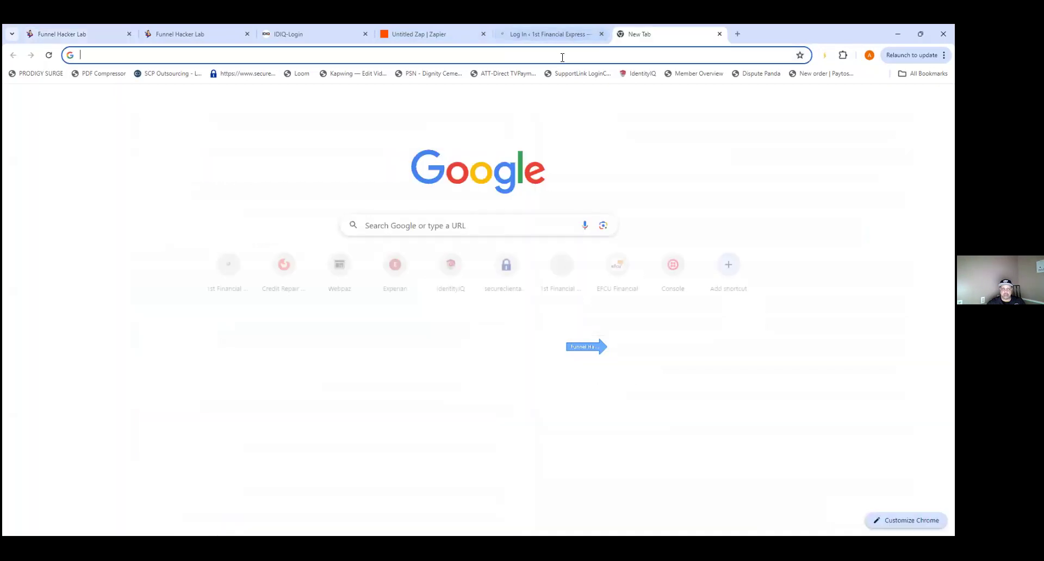
pyautogui.rightClick(556, 55)
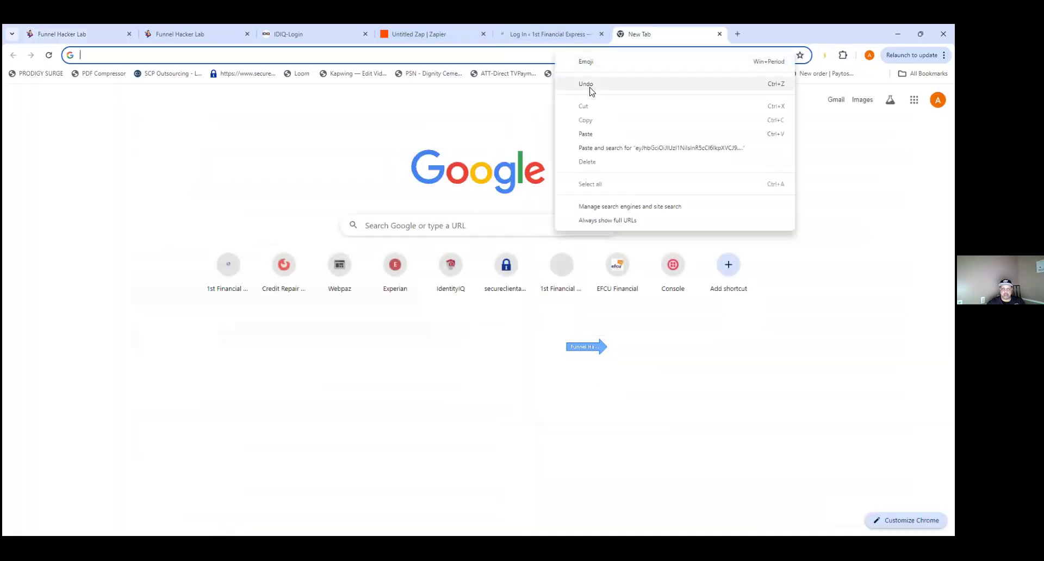
pyautogui.click(587, 135)
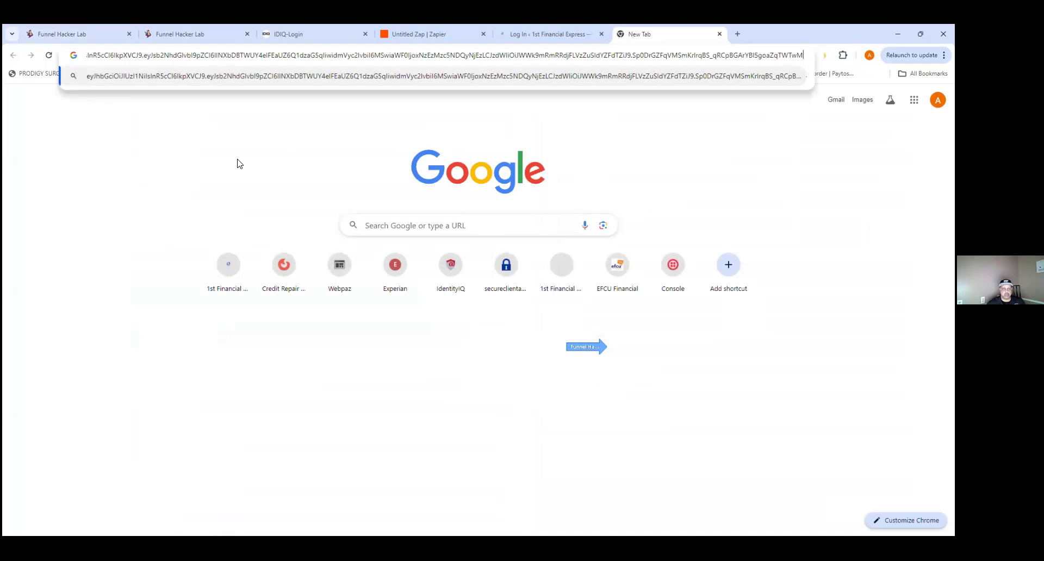
pyautogui.click(720, 34)
# - Switch to the Zapier editor and reconnect the LeadConnector account used by the opportunity action
pyautogui.click(419, 33)
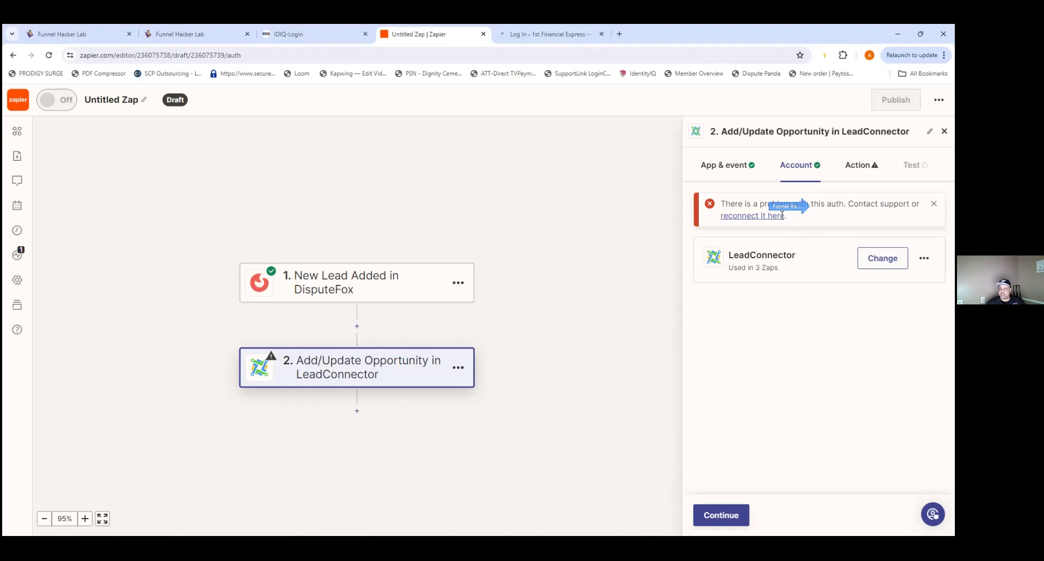
pyautogui.click(763, 217)
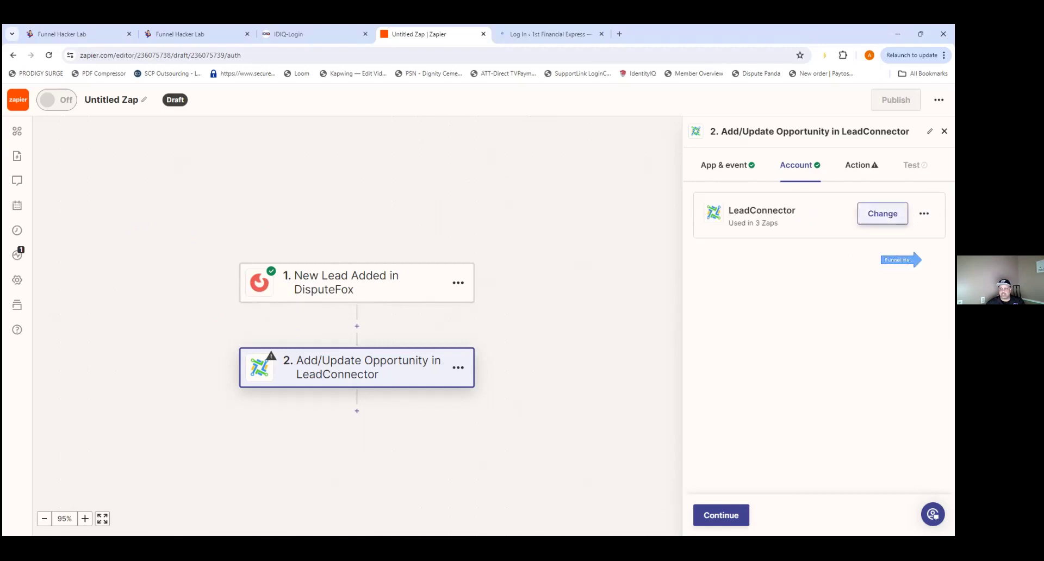
# - Rename the LeadConnector connection to "LeadConnectorCRM NEW" and continue to the action's field setup
pyautogui.click(924, 213)
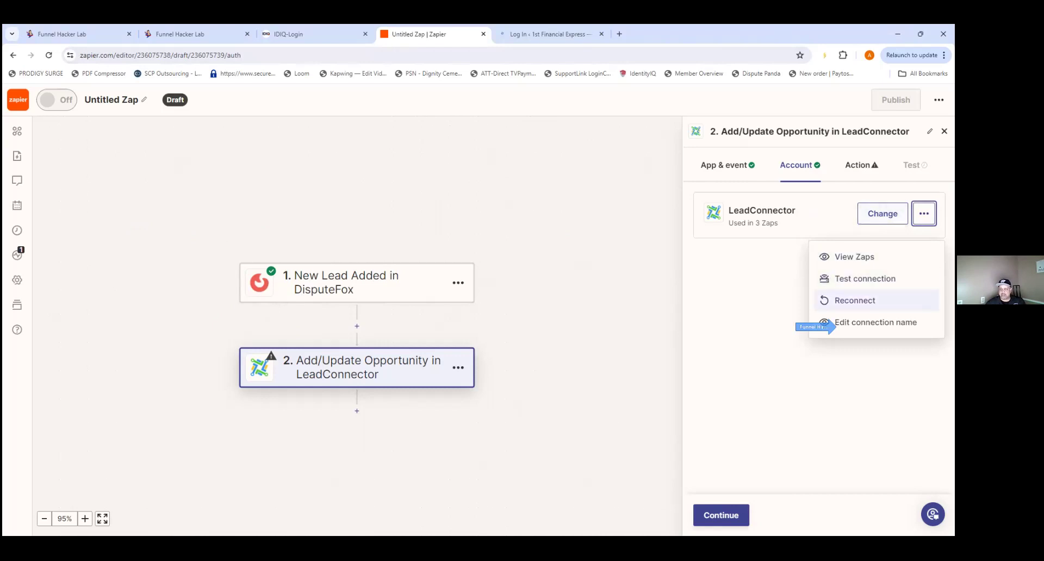
pyautogui.click(832, 322)
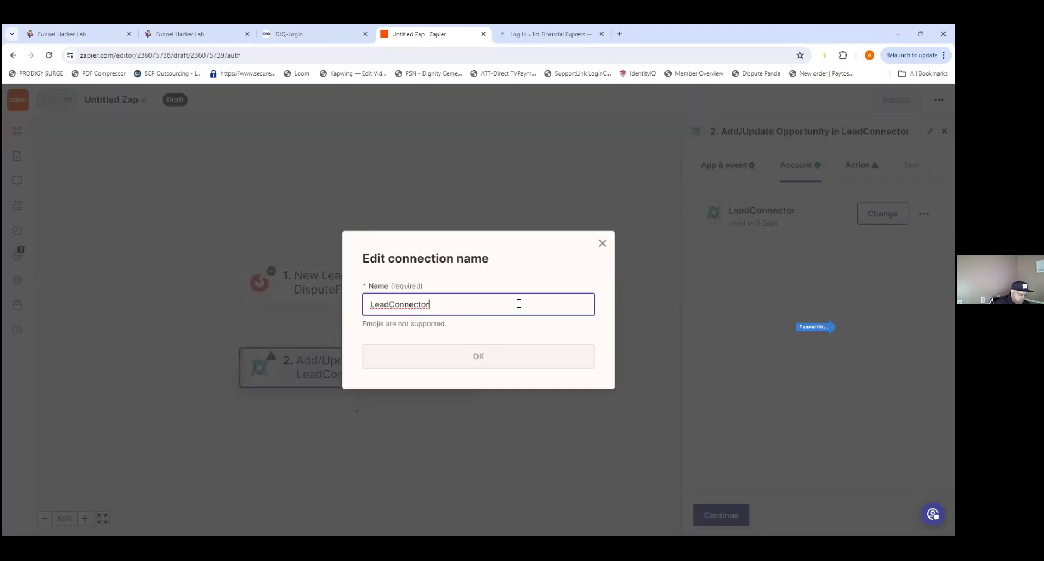
pyautogui.write('CRM NEW')
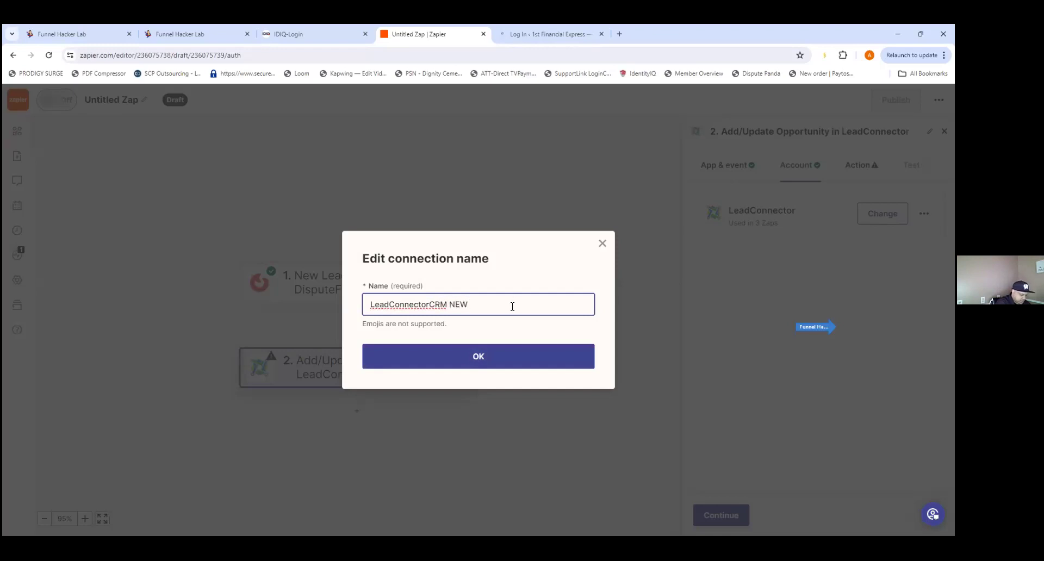
pyautogui.click(484, 354)
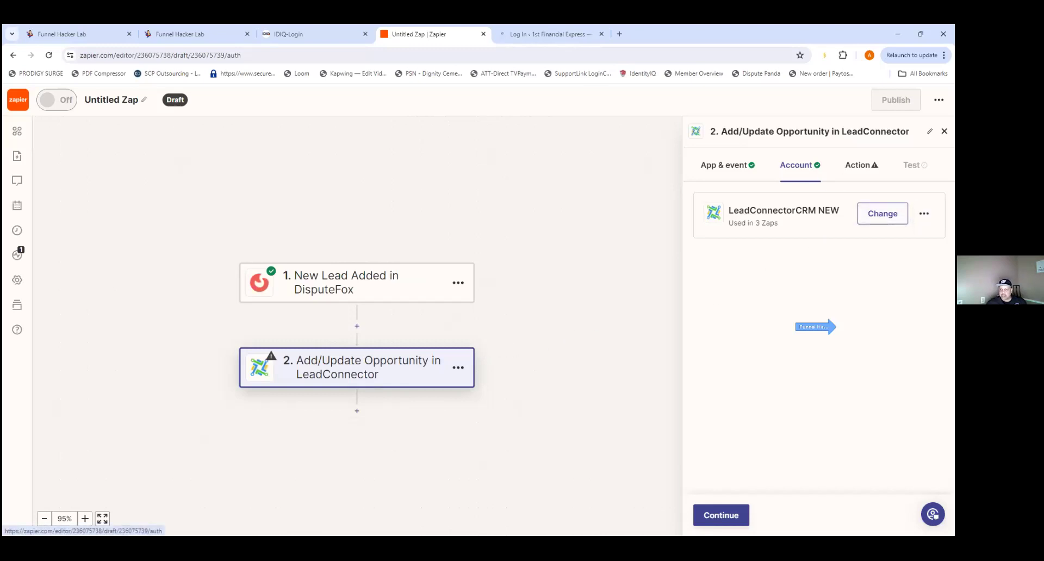
pyautogui.click(726, 515)
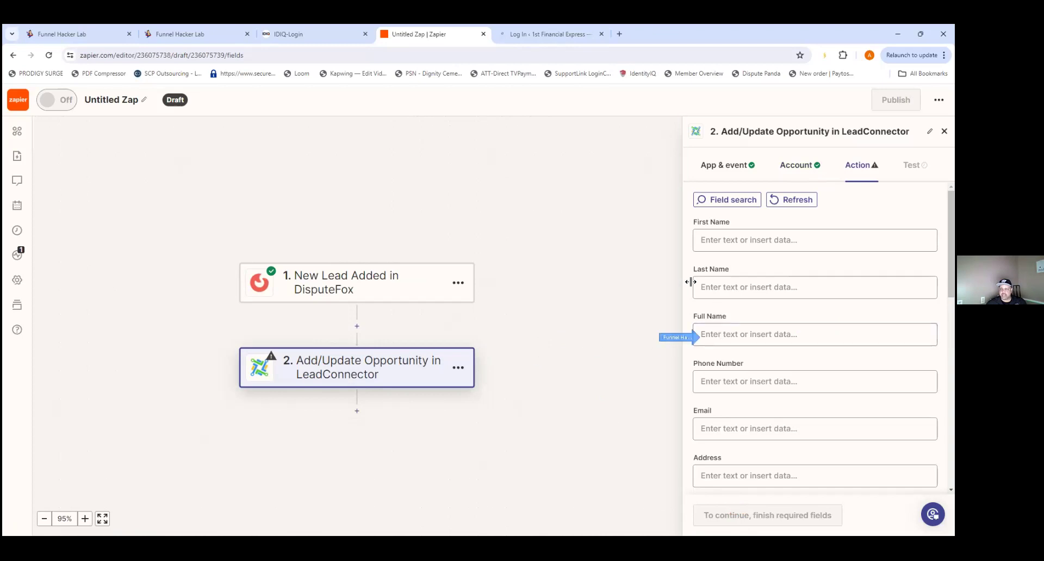
# - Map the action's First Name and Last Name fields to the matching fields of the DisputeFox new lead
pyautogui.click(721, 332)
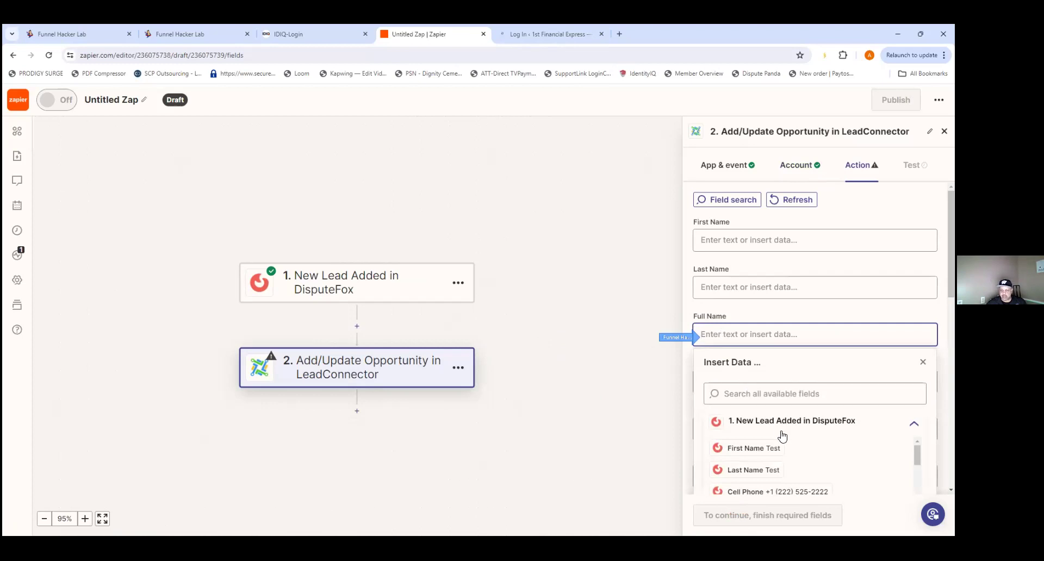
pyautogui.click(729, 237)
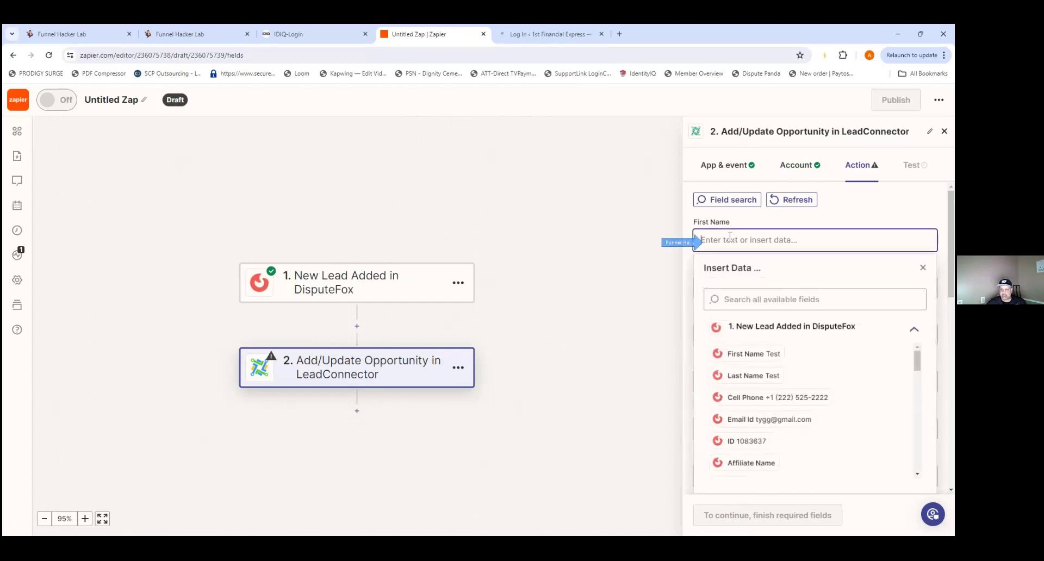
pyautogui.click(763, 356)
pyautogui.click(731, 288)
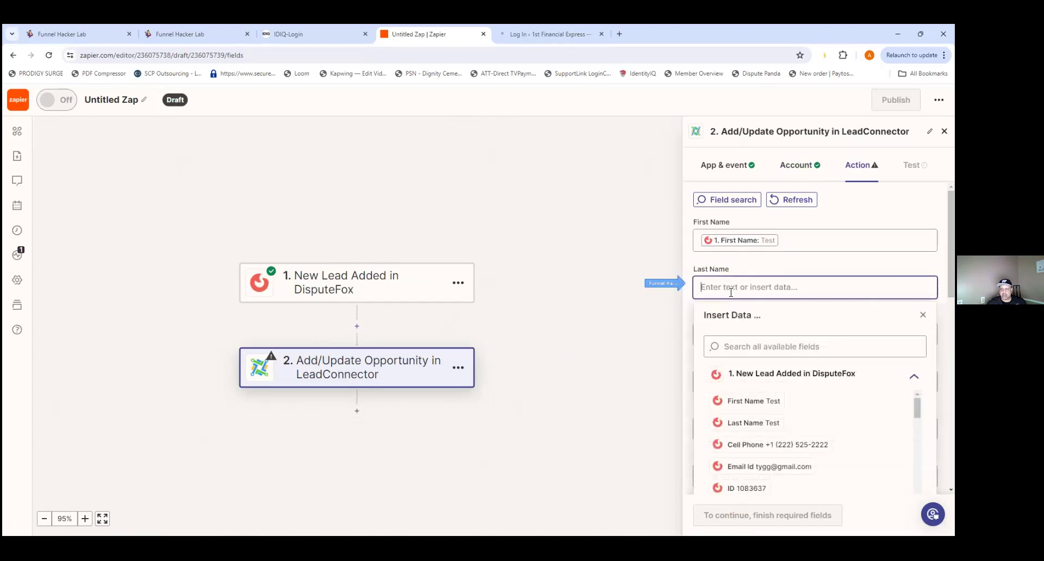
pyautogui.click(753, 423)
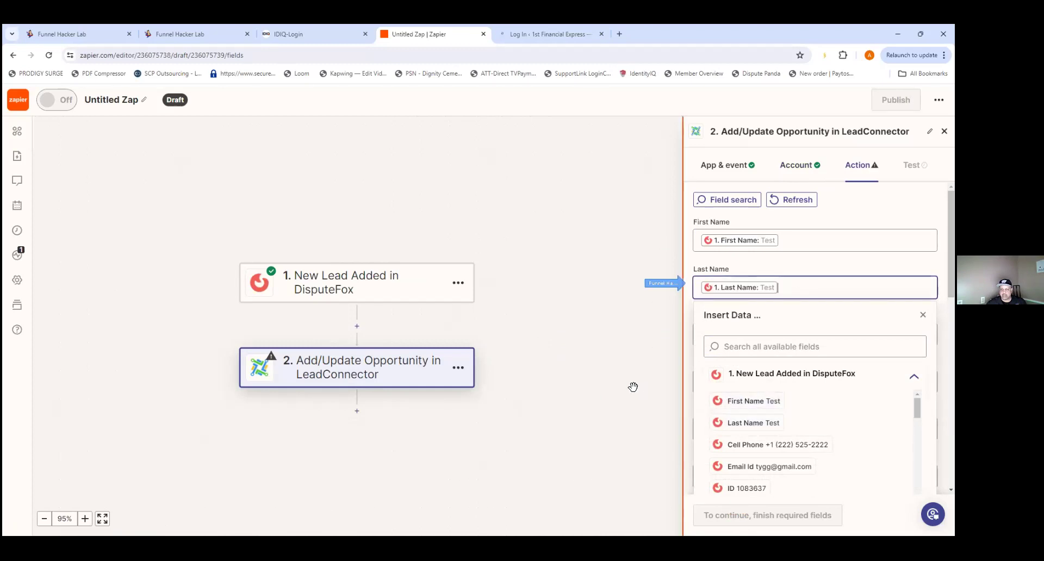
# - Map Phone Number to the DisputeFox lead's Cell Phone and Email to its Email Id
pyautogui.click(747, 380)
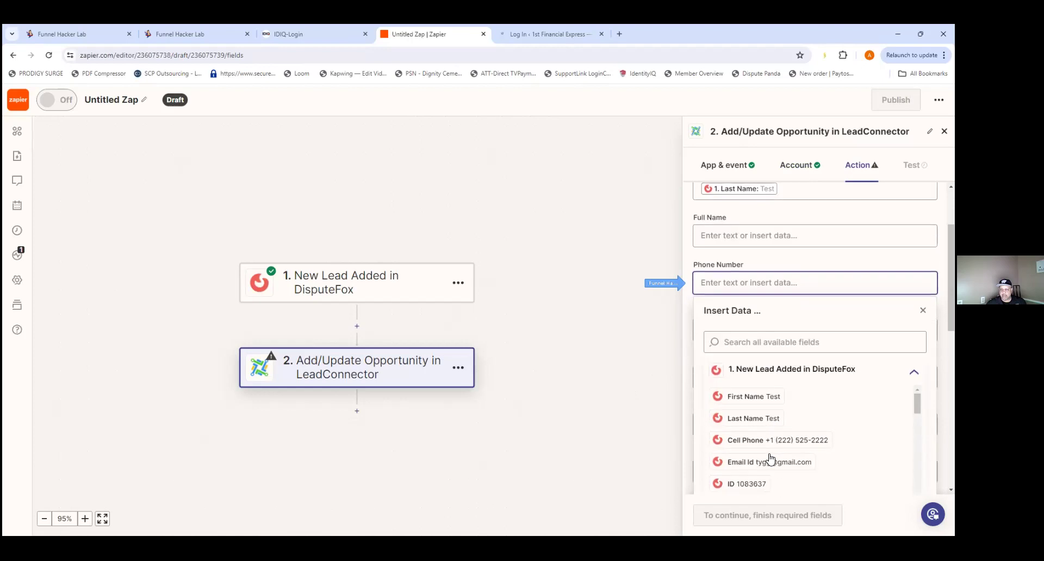
pyautogui.click(795, 439)
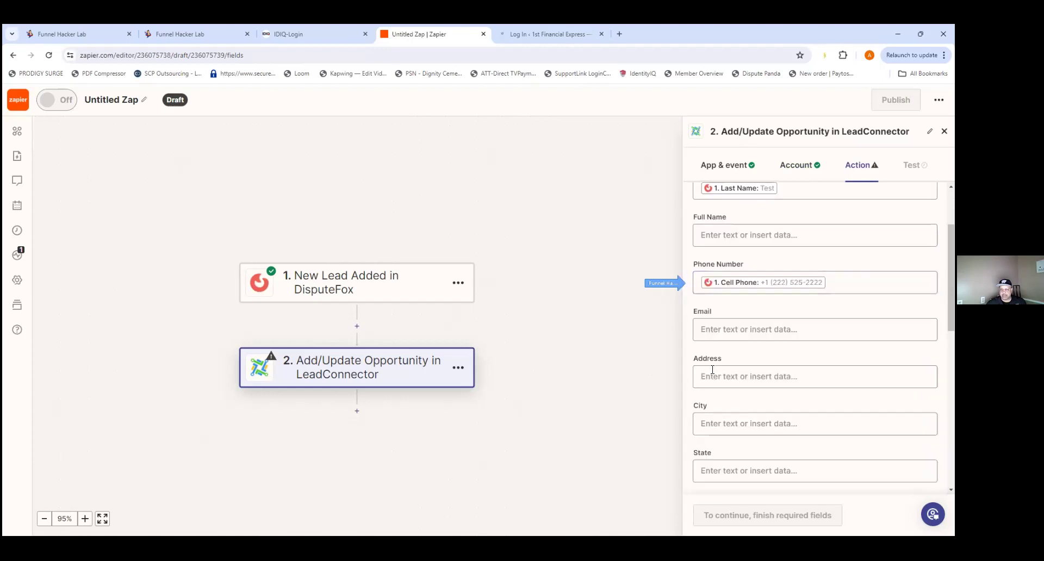
pyautogui.click(738, 332)
pyautogui.scroll(-3, 810, 456)
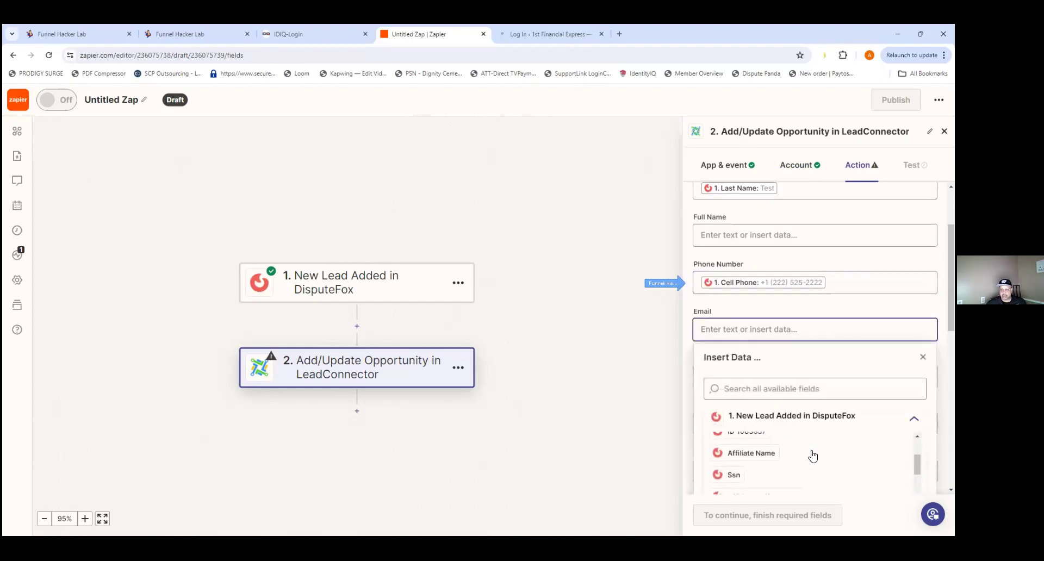
pyautogui.click(800, 463)
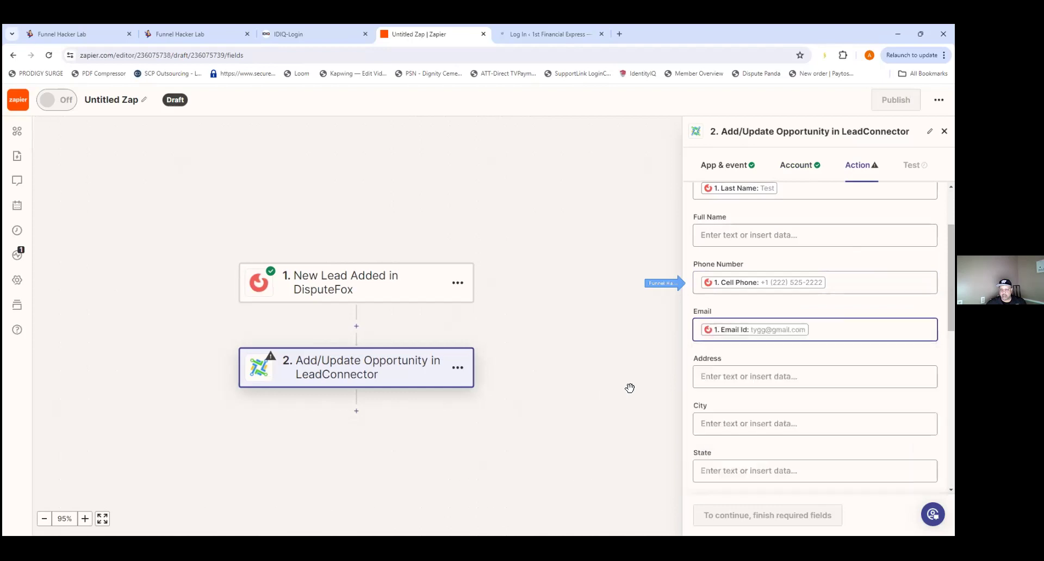
# - Set the required Mark as Lead field to True, leaving the address, tags and source fields empty
pyautogui.scroll(-1, 661, 383)
pyautogui.scroll(-2, 772, 430)
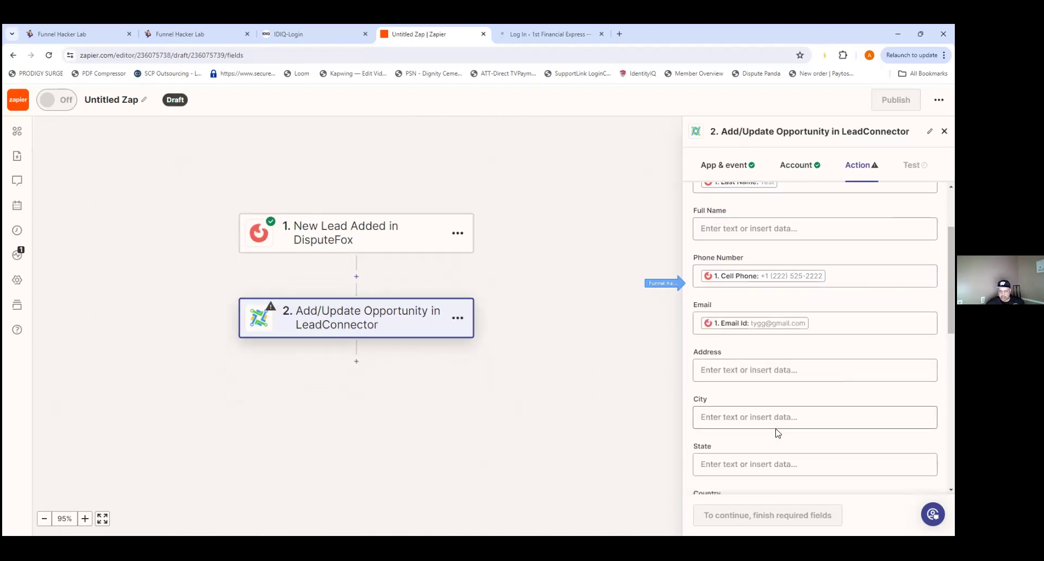
pyautogui.scroll(-5, 774, 430)
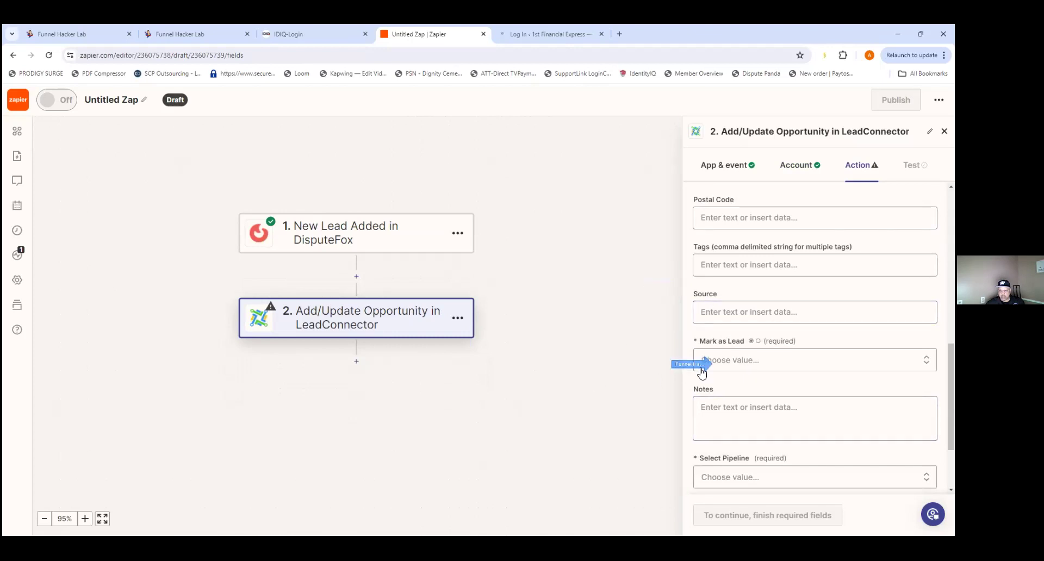
pyautogui.click(737, 365)
pyautogui.scroll(-1, 746, 401)
pyautogui.scroll(-1, 746, 401)
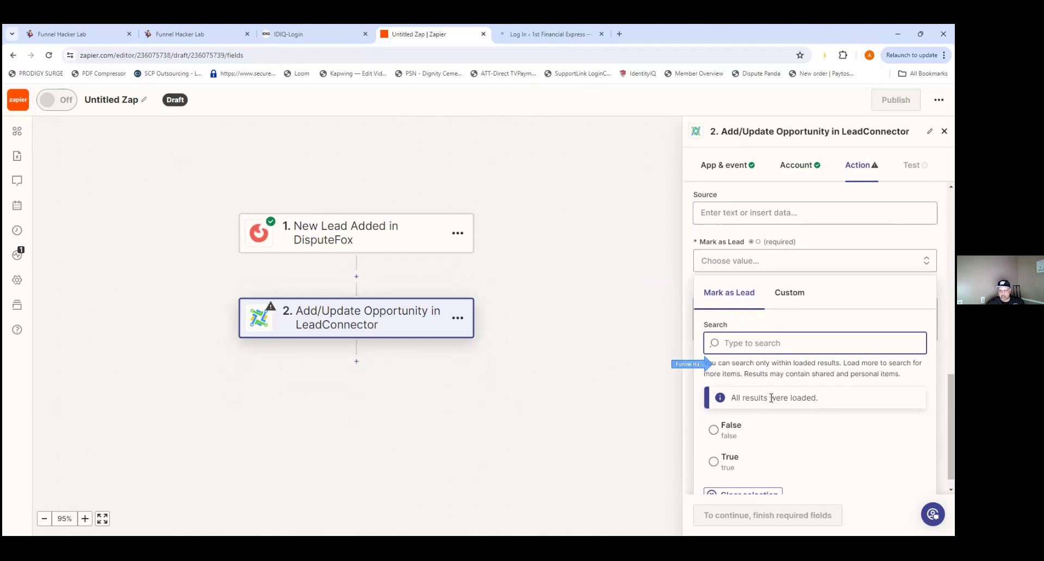
pyautogui.click(714, 460)
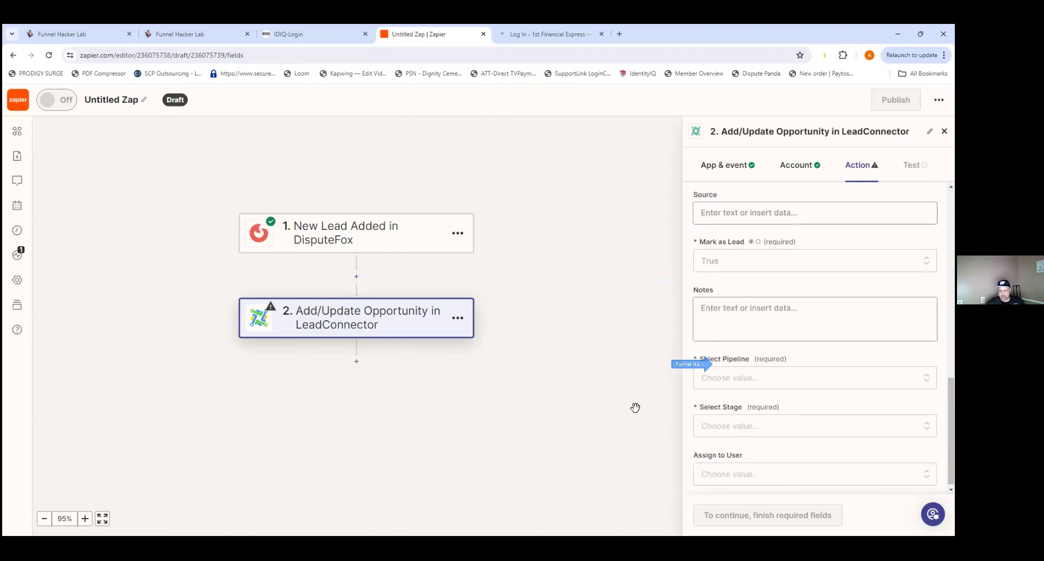
# - Set the opportunity's pipeline to "Credit Repair Leads w/ appointments" and its stage to "New leads"
pyautogui.click(713, 384)
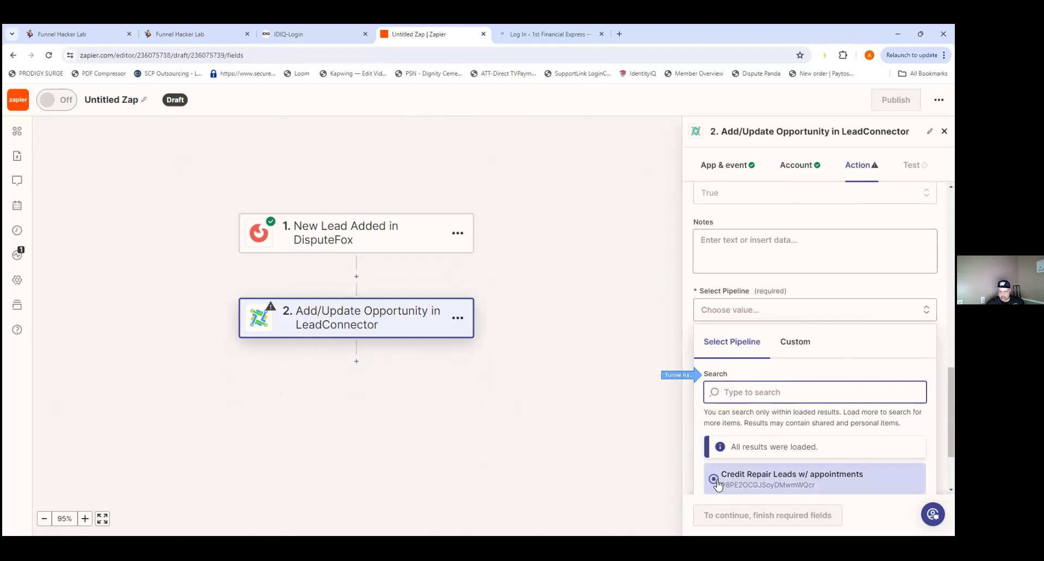
pyautogui.click(717, 483)
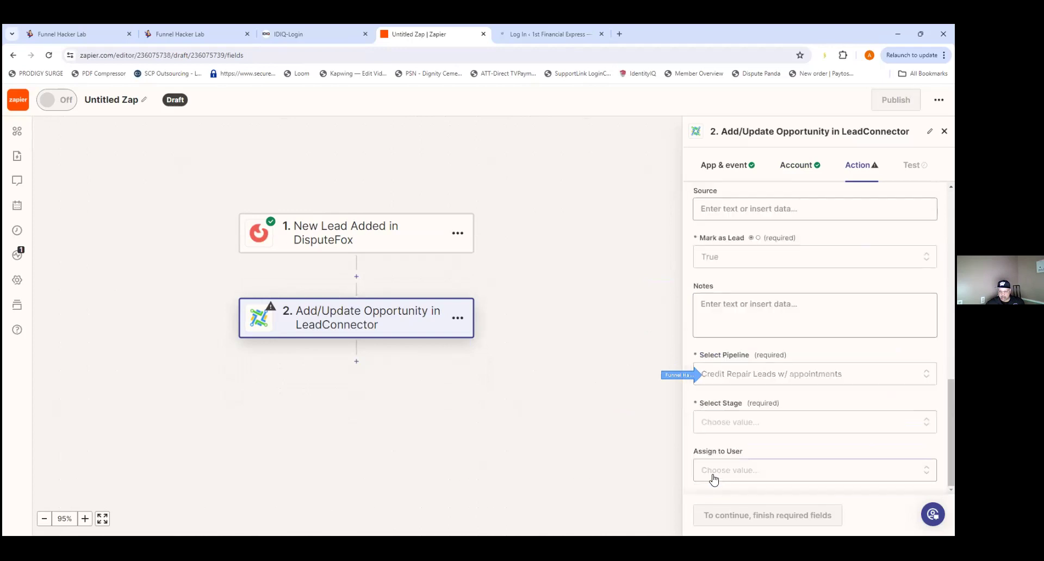
pyautogui.click(730, 425)
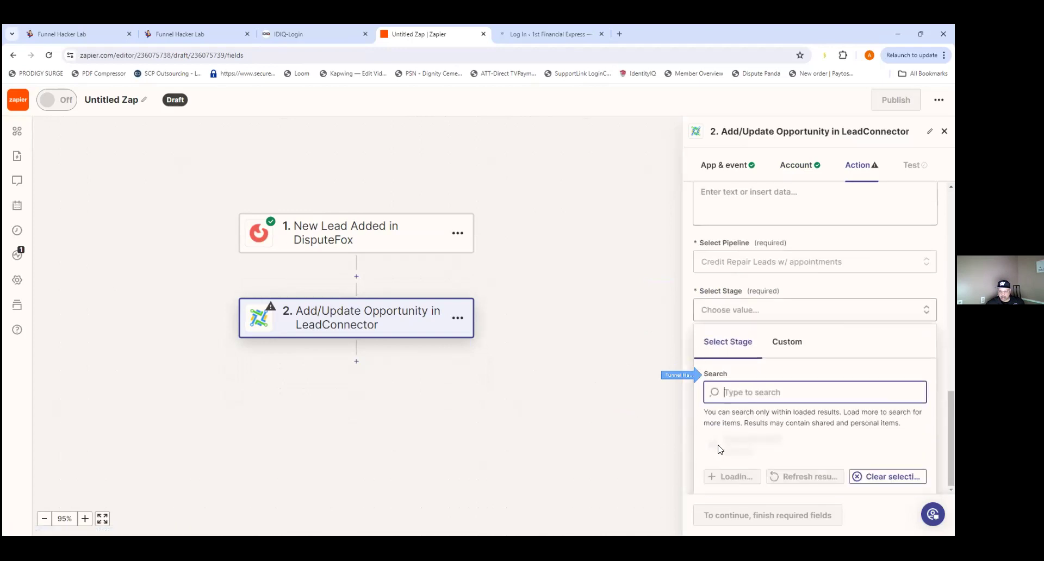
pyautogui.scroll(-1, 669, 384)
pyautogui.scroll(-2, 726, 449)
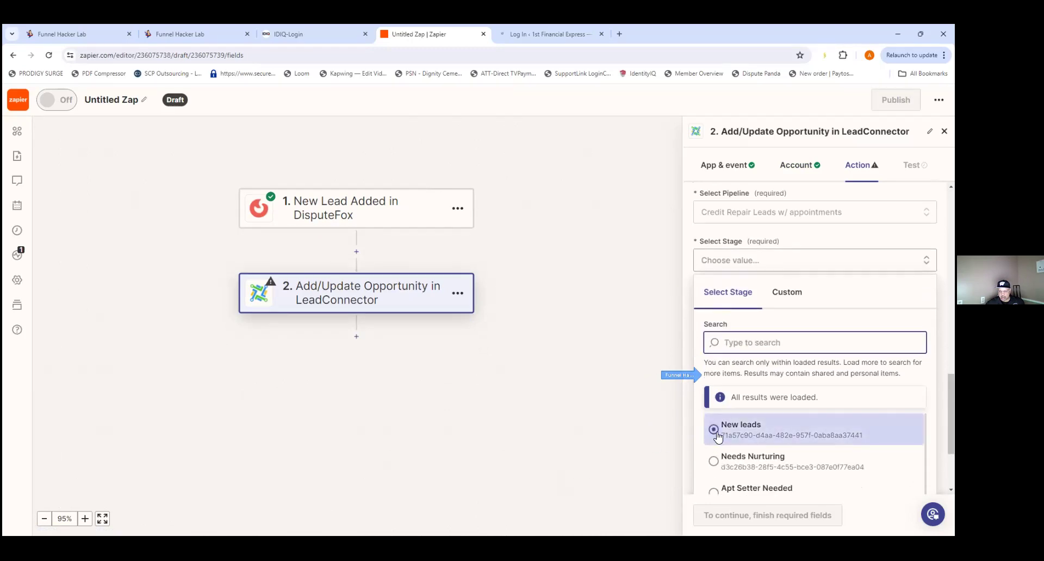
pyautogui.click(712, 431)
pyautogui.scroll(-1, 634, 436)
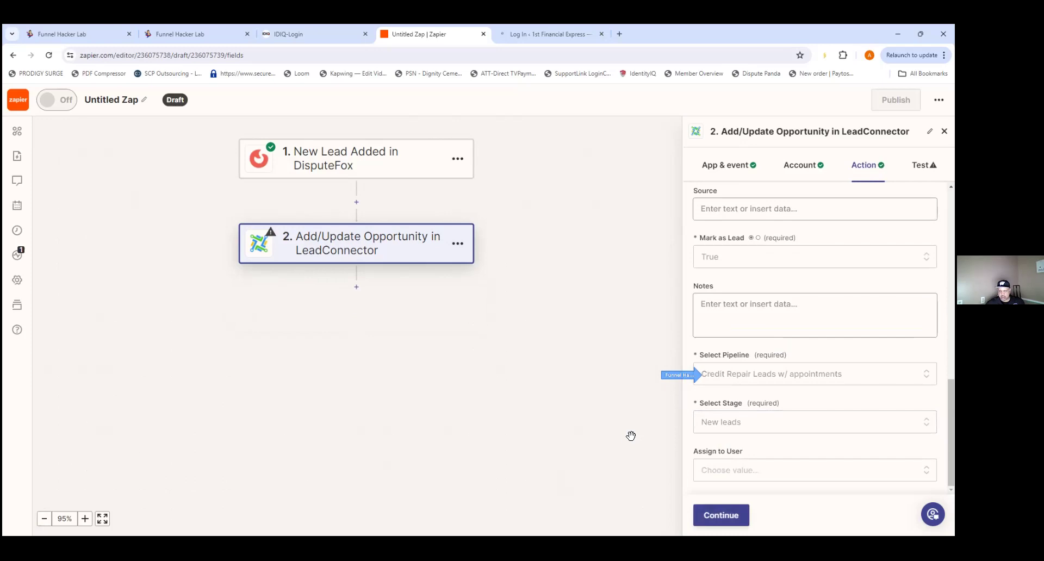
# - Examine the available pipelines and the chosen pipeline's stages, keeping the current selections
pyautogui.scroll(1, 631, 436)
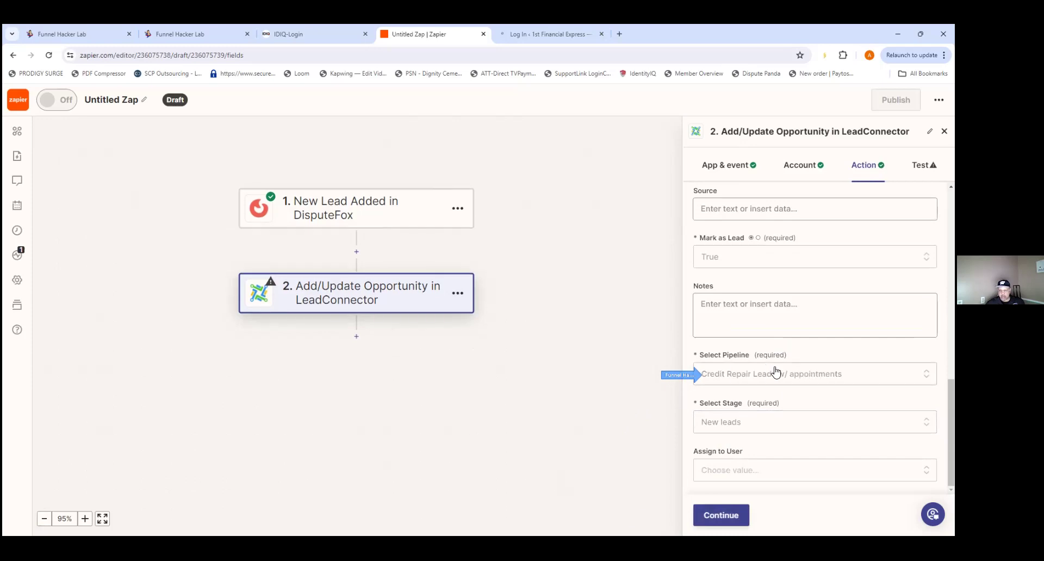
pyautogui.click(804, 375)
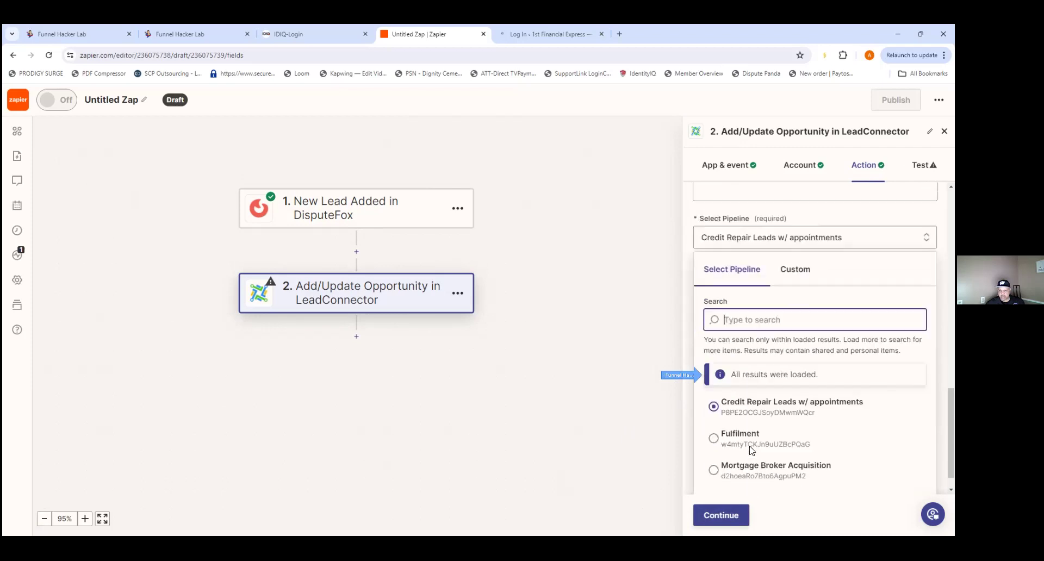
pyautogui.scroll(1, 785, 415)
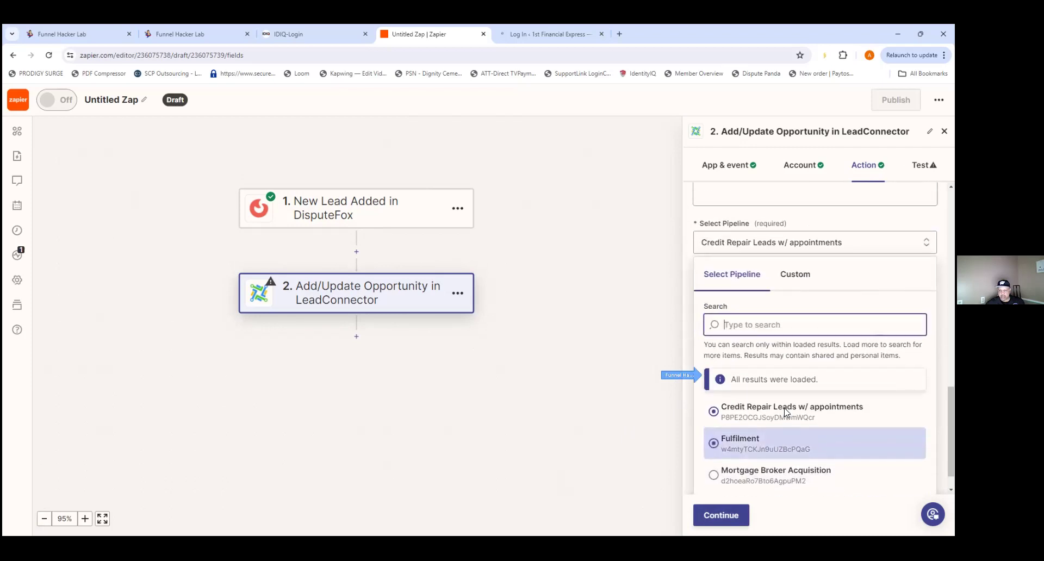
pyautogui.scroll(-1, 769, 444)
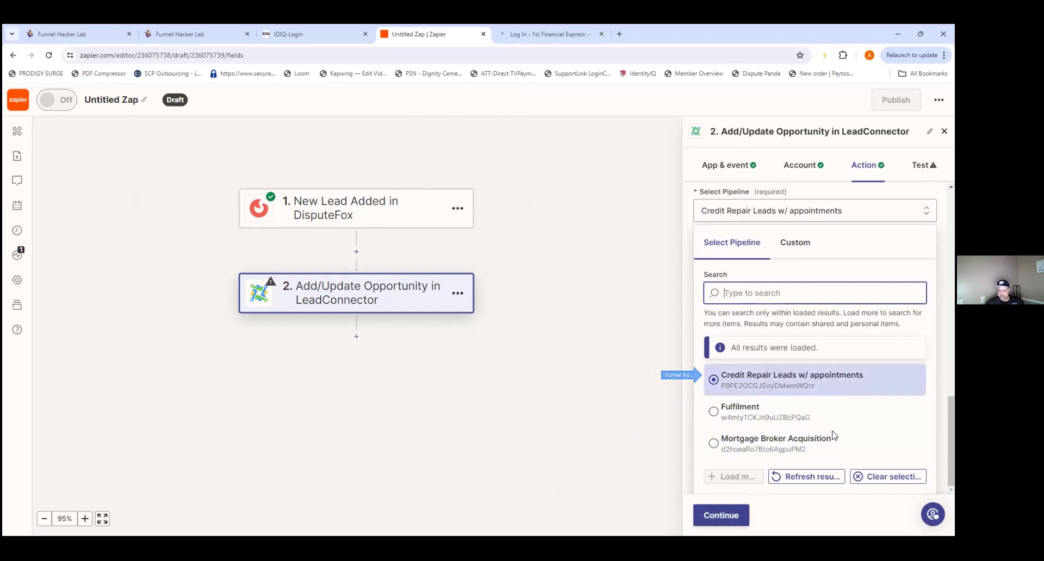
pyautogui.click(637, 408)
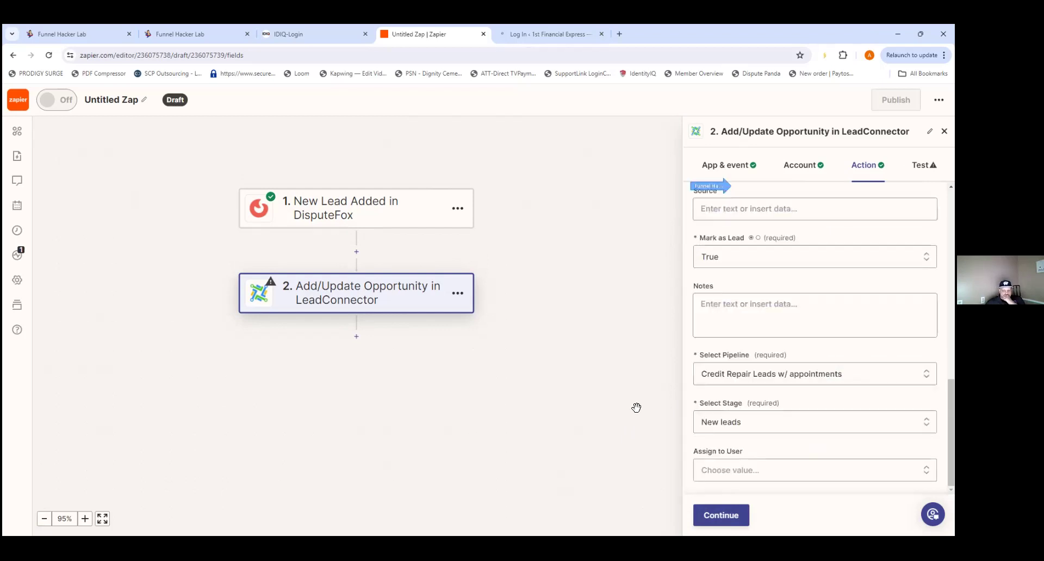
pyautogui.click(764, 427)
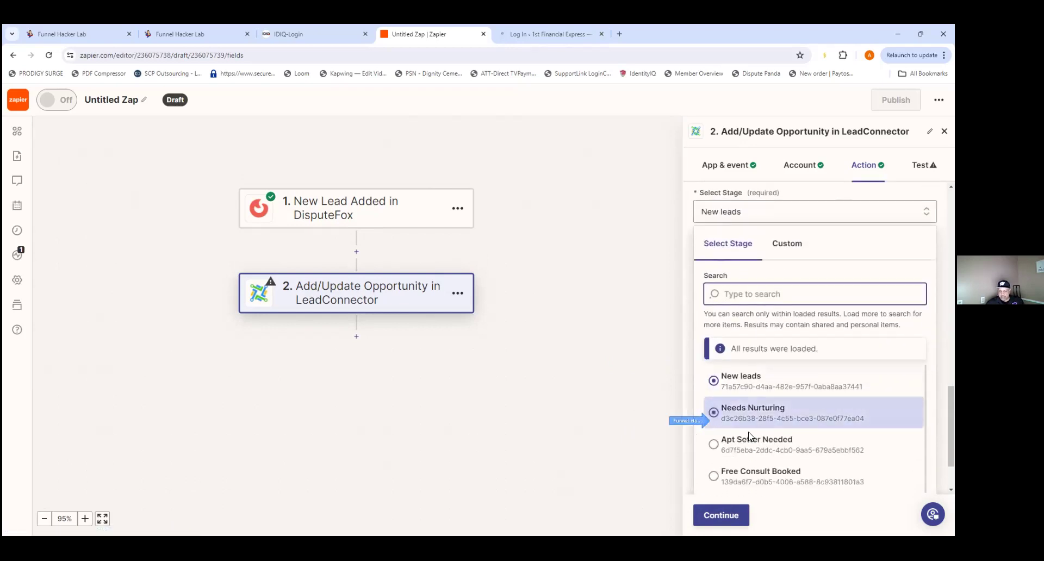
pyautogui.scroll(-1, 751, 437)
pyautogui.scroll(1, 753, 439)
pyautogui.scroll(1, 753, 438)
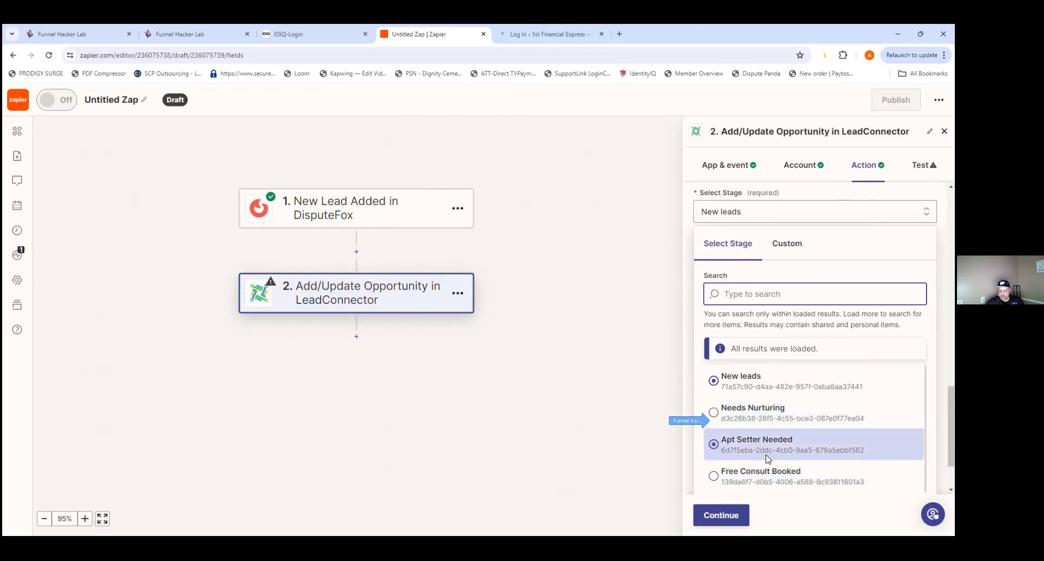
pyautogui.click(615, 396)
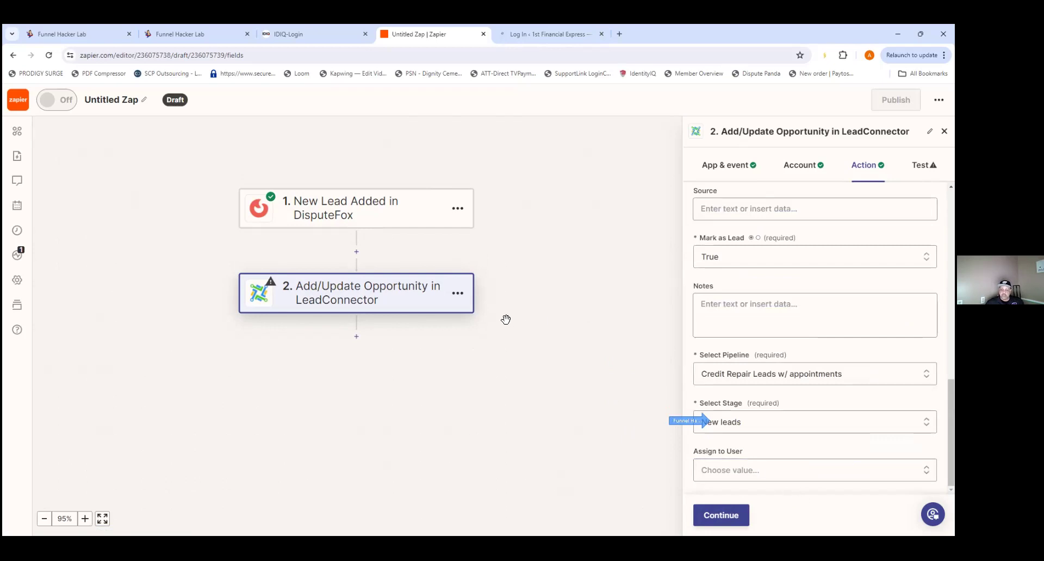
# - Continue to the test stage of the LeadConnector action and run the test with the sample lead
pyautogui.scroll(-4, 578, 365)
pyautogui.scroll(1, 590, 291)
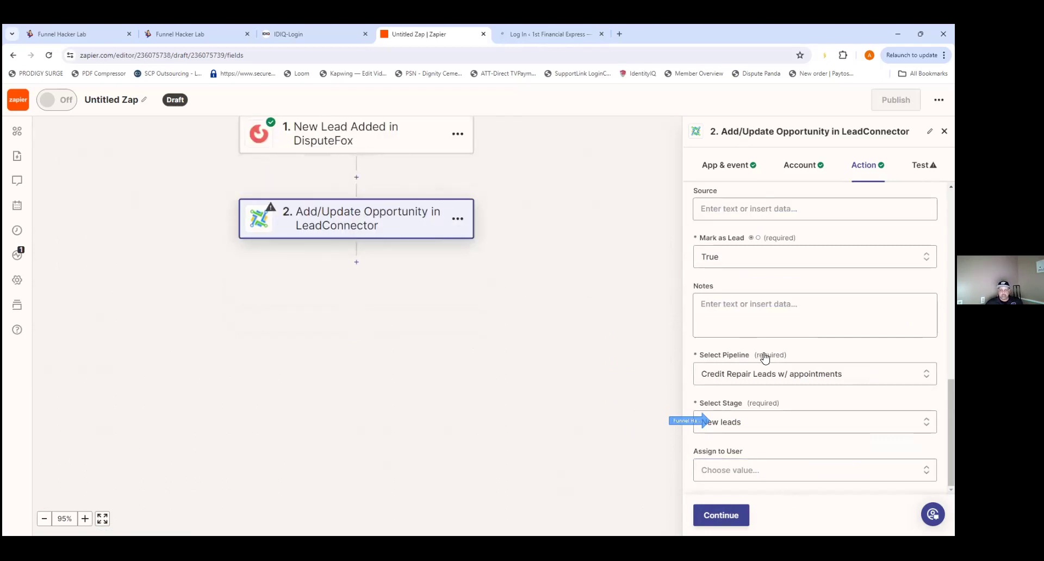
pyautogui.click(721, 515)
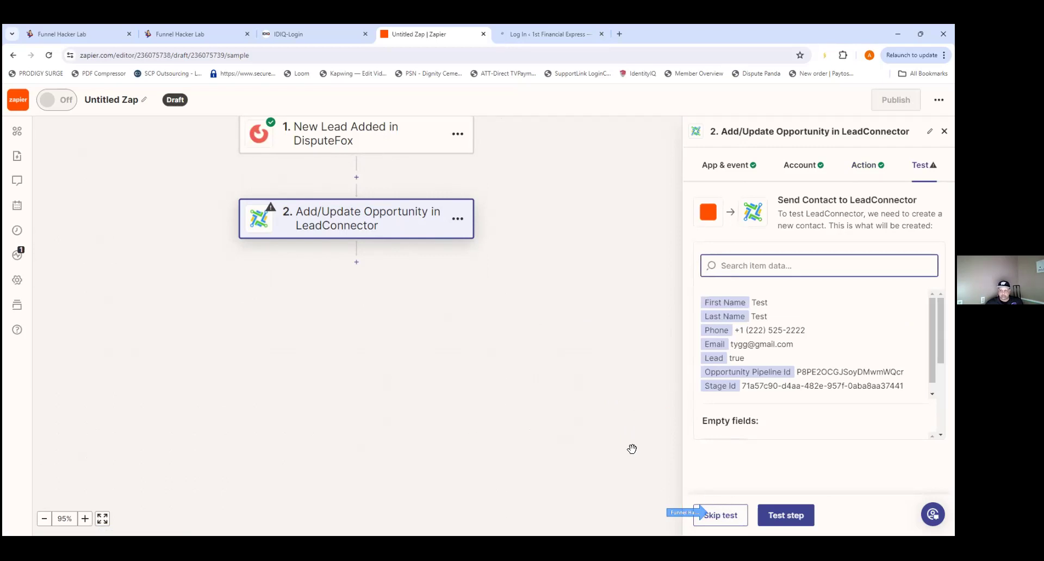
pyautogui.click(789, 516)
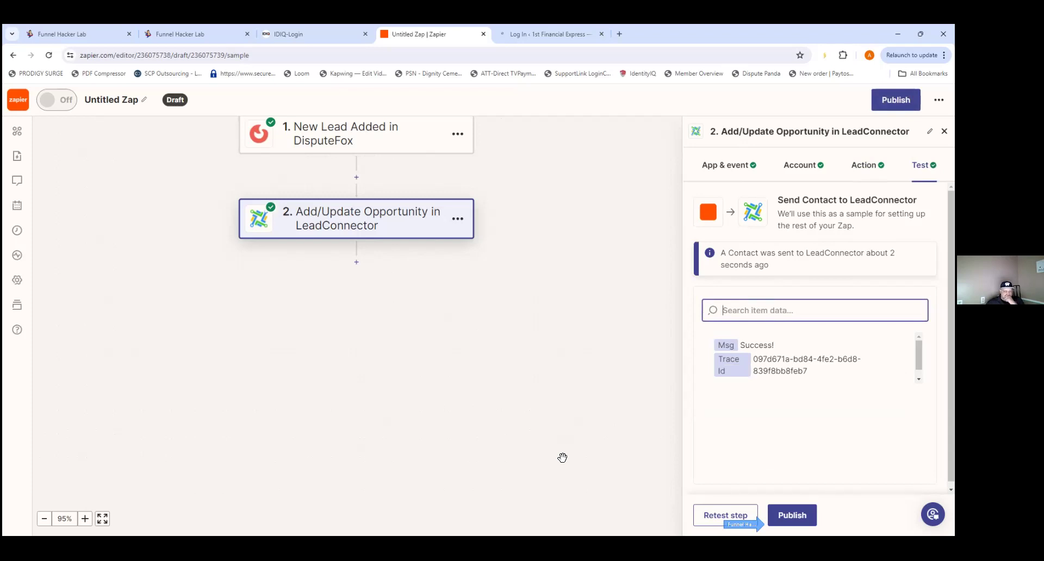
# - Publish the tested DisputeFox-to-LeadConnector Zap
pyautogui.scroll(-1, 566, 456)
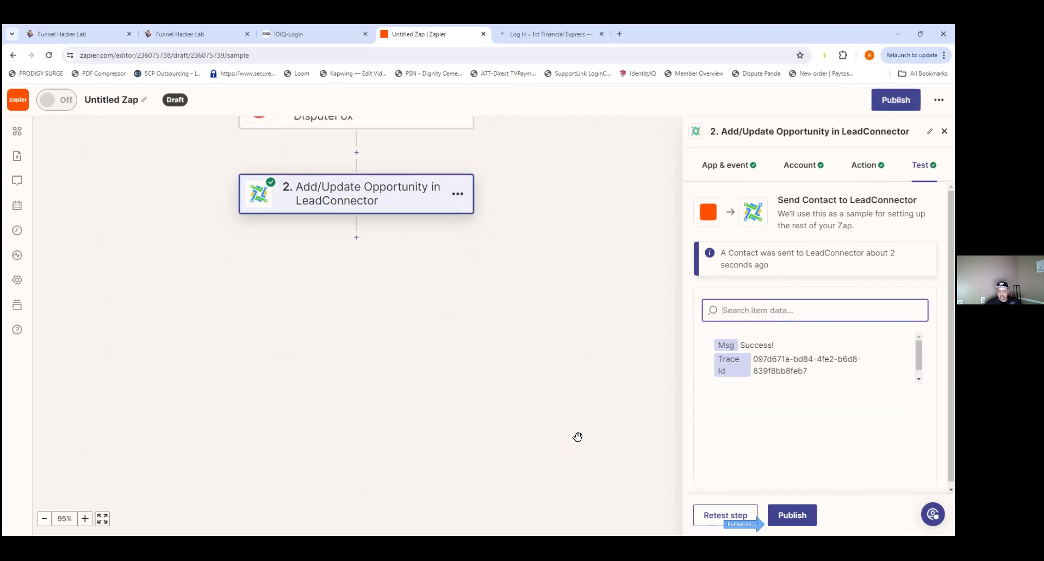
pyautogui.scroll(1, 578, 437)
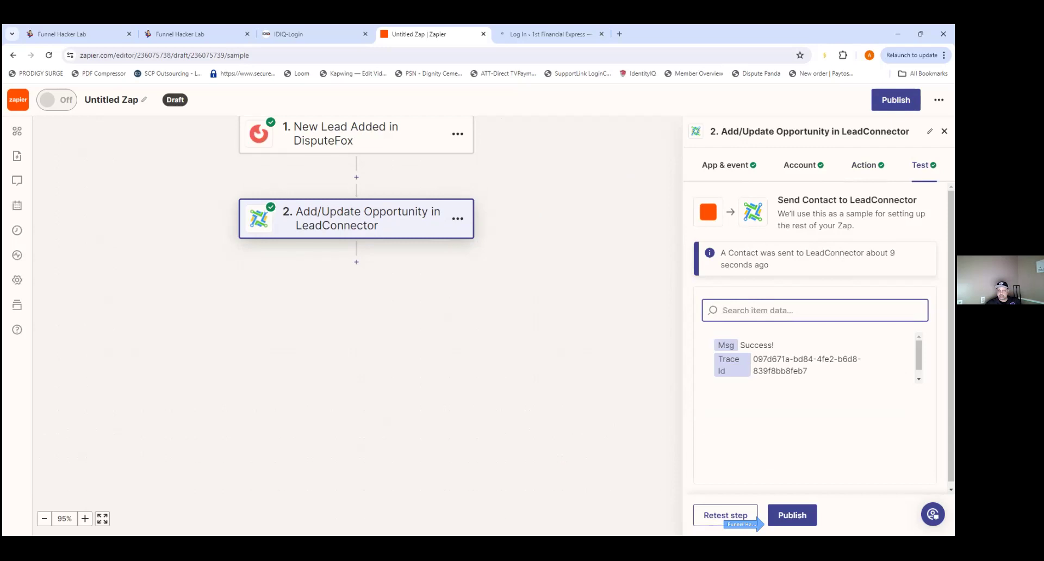
pyautogui.click(794, 514)
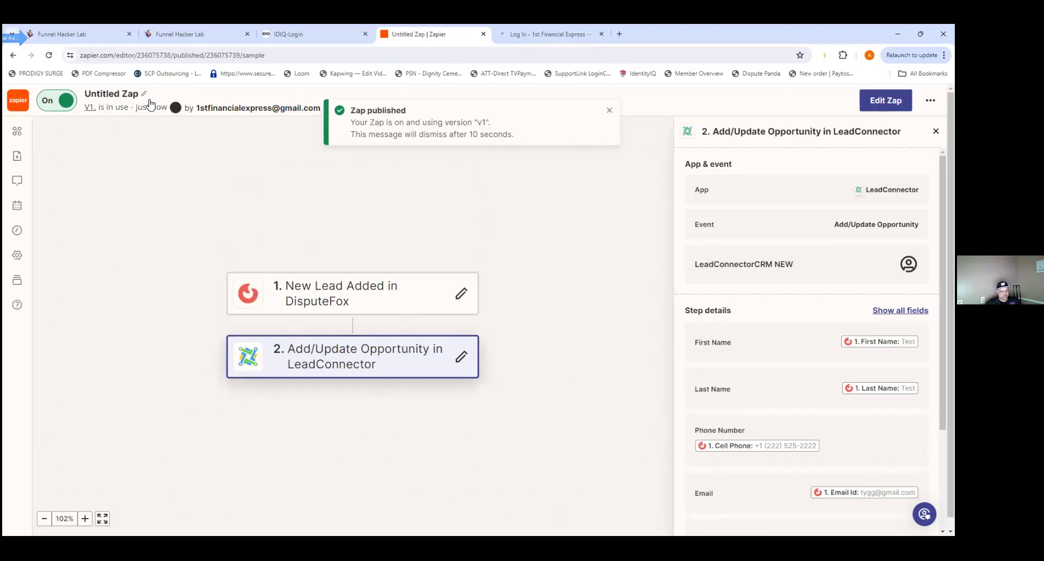
# - Switch to the Funnel Hacker Lab CRM and check the contacts list for the test lead
pyautogui.click(81, 37)
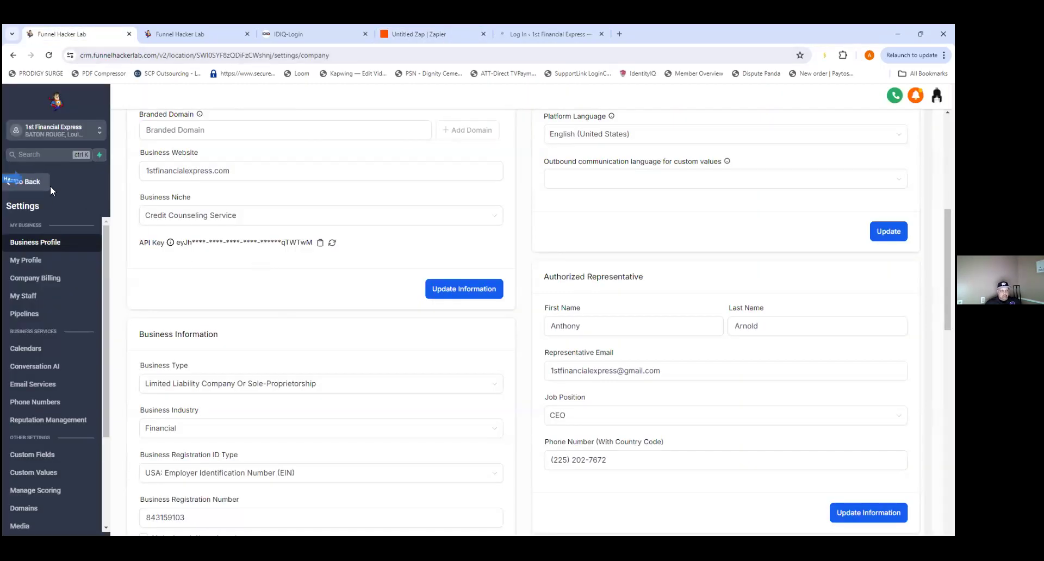
pyautogui.click(36, 184)
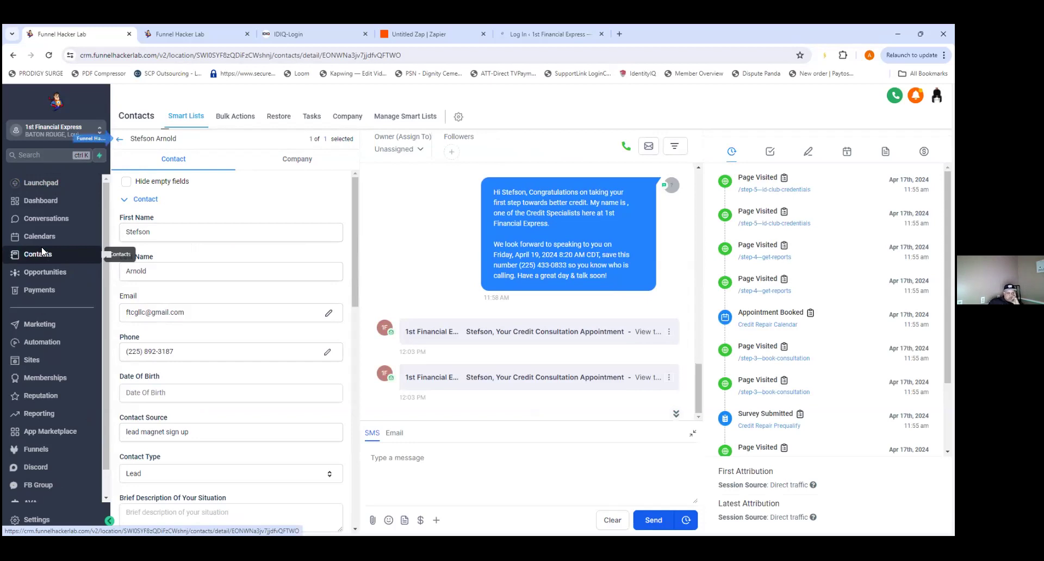
pyautogui.click(121, 142)
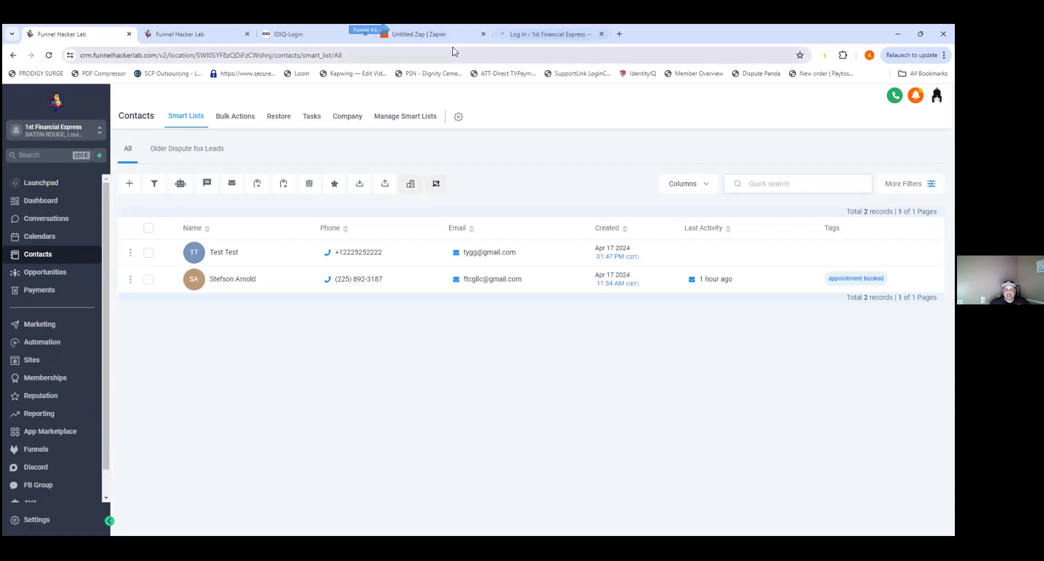
# - Return to Zapier and rename the published Zap as "DisputeFox to CRM"
pyautogui.click(430, 38)
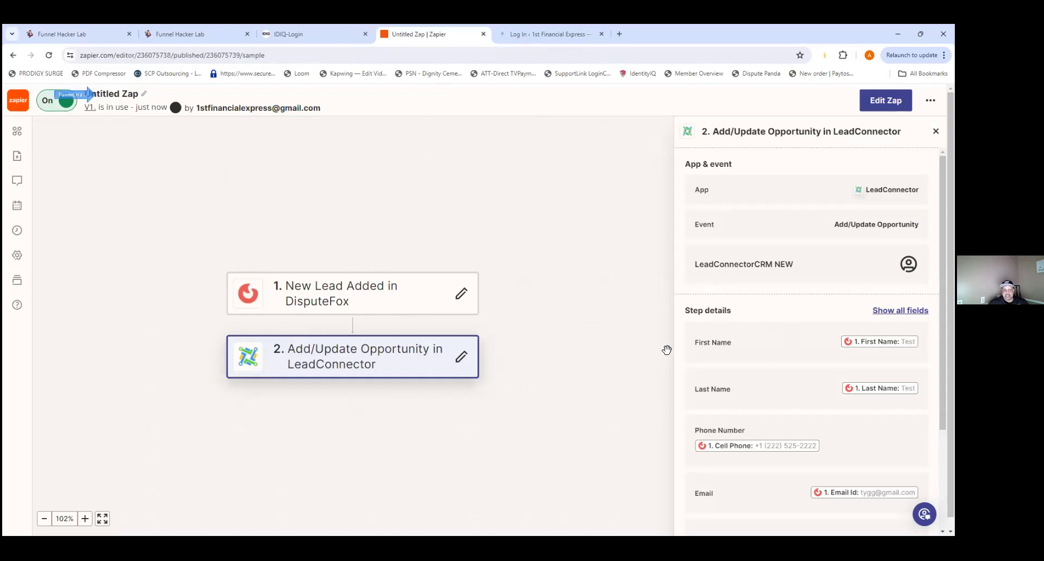
pyautogui.click(135, 93)
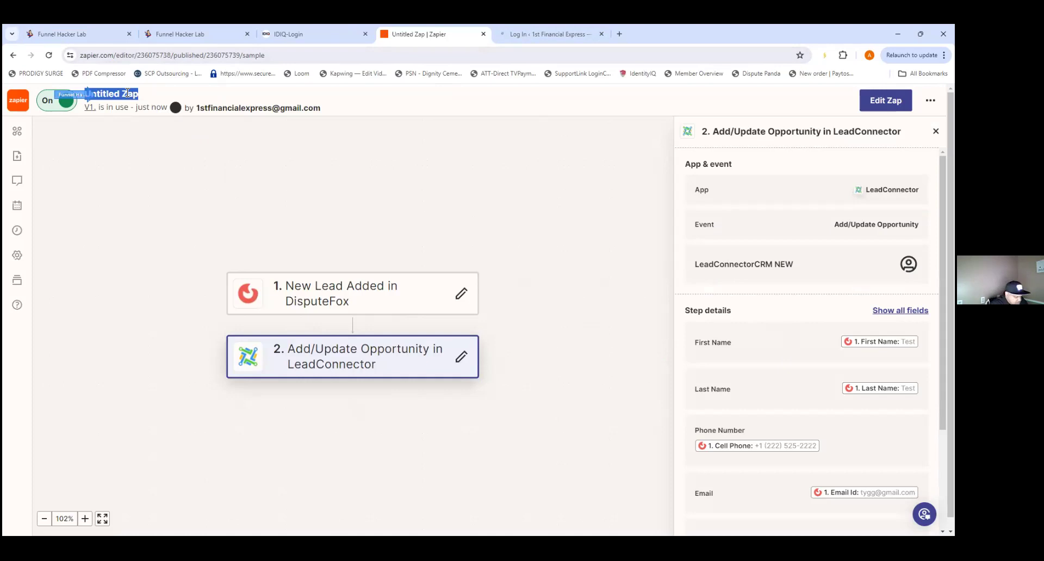
pyautogui.press('BackSpace')
pyautogui.write('Dispute F')
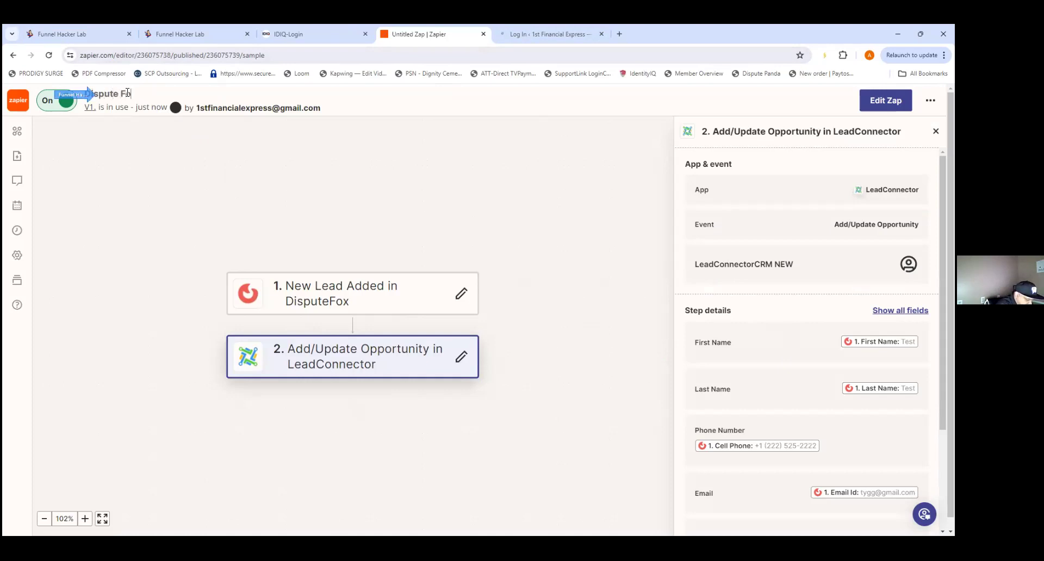
pyautogui.press('BackSpace')
pyautogui.press('BackSpace')
pyautogui.write('Fox to ')
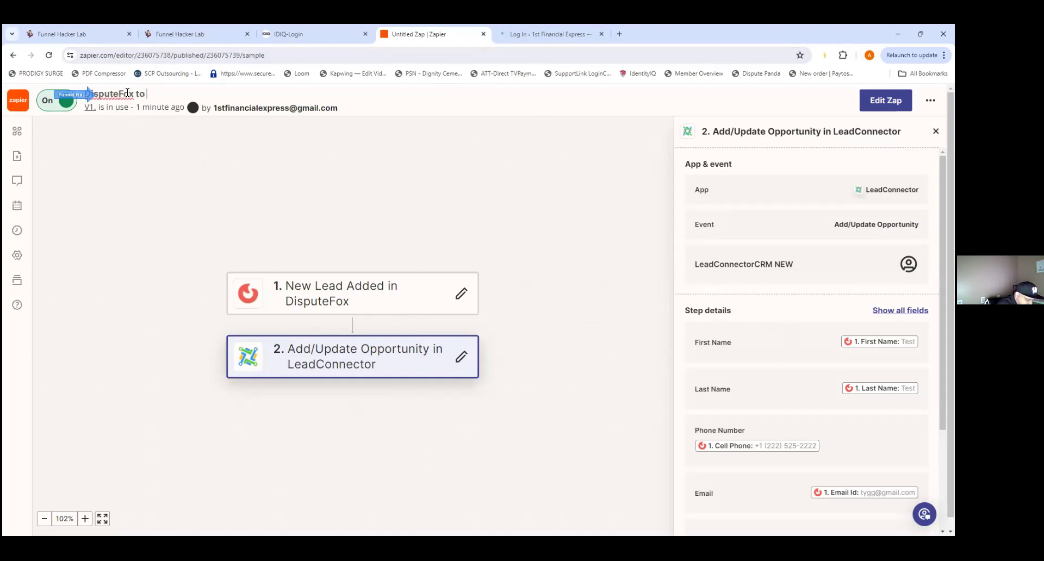
pyautogui.write('CRM')
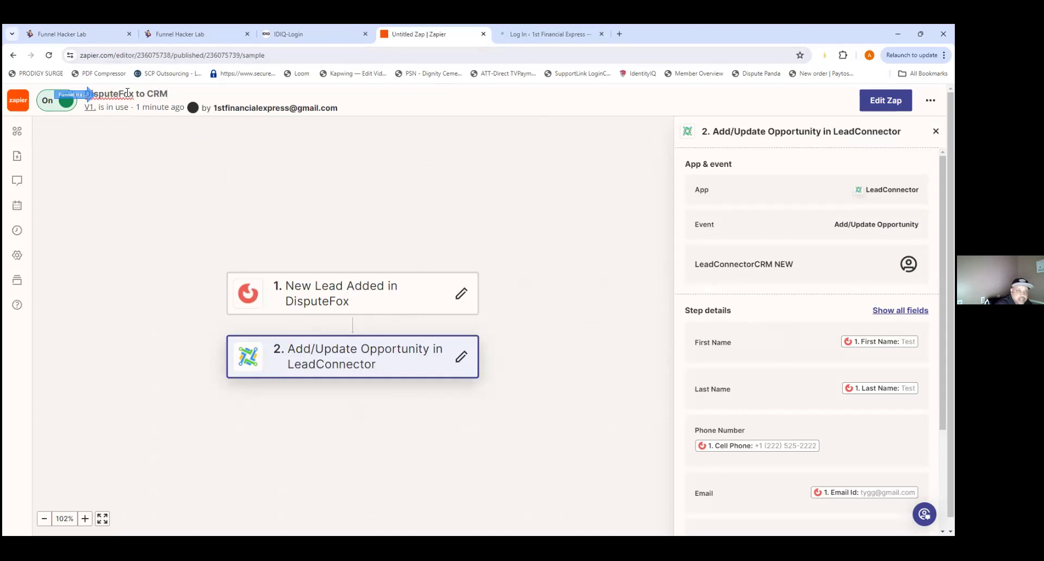
pyautogui.click(424, 126)
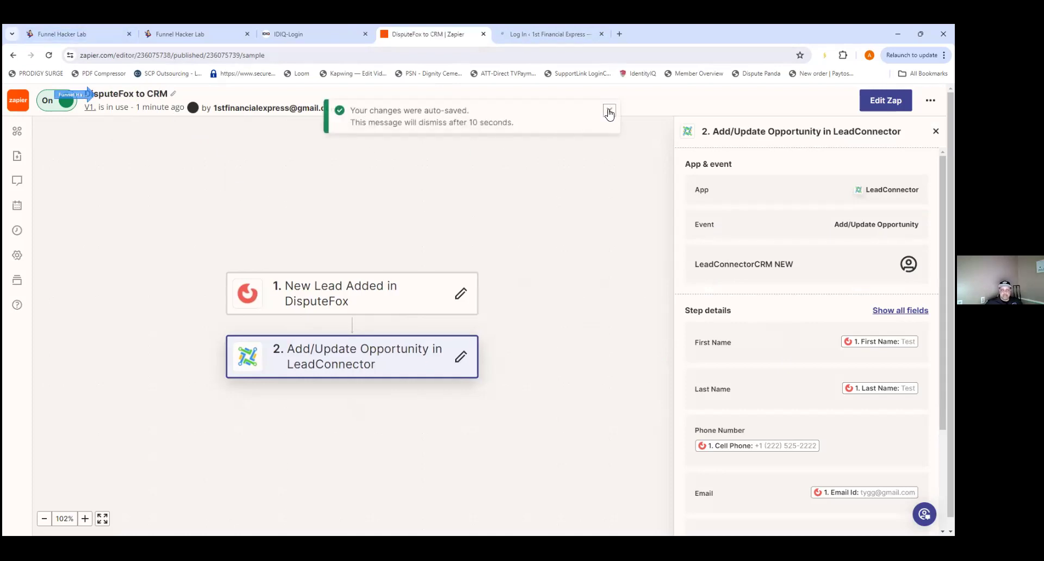
pyautogui.click(609, 111)
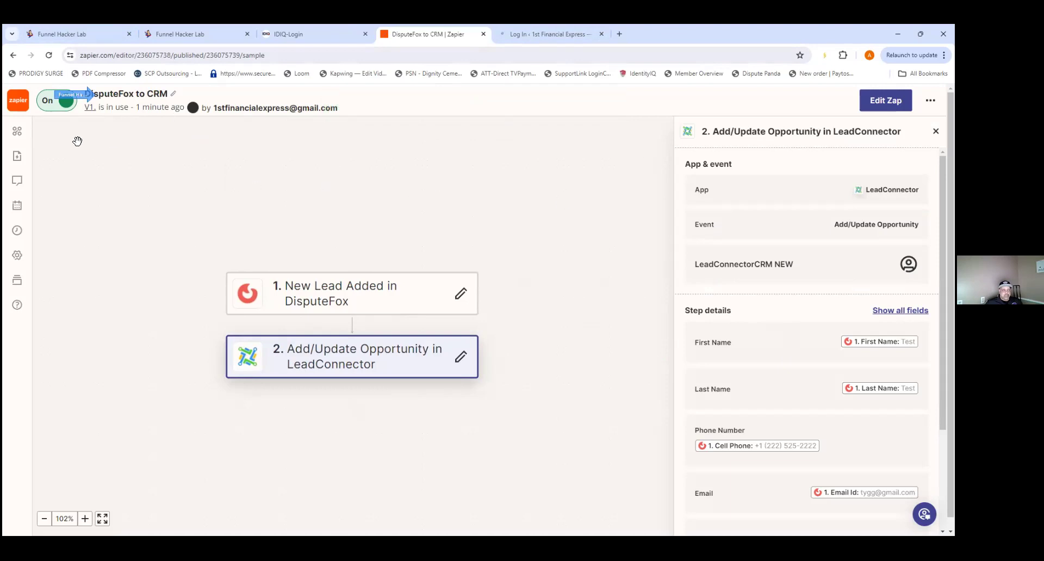
# - Create a new Zap with LeadConnector as its trigger app
pyautogui.click(18, 104)
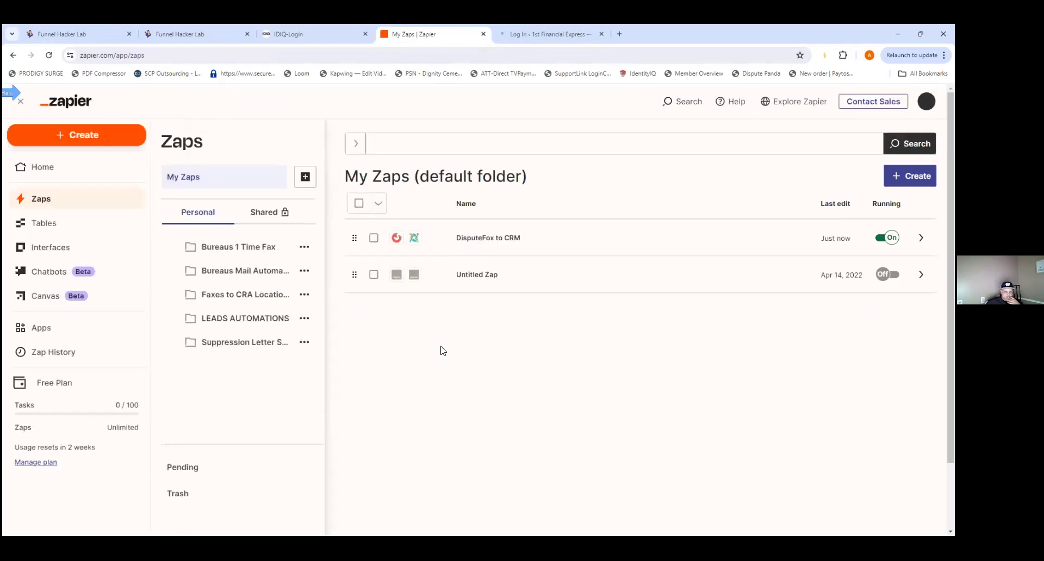
pyautogui.click(63, 134)
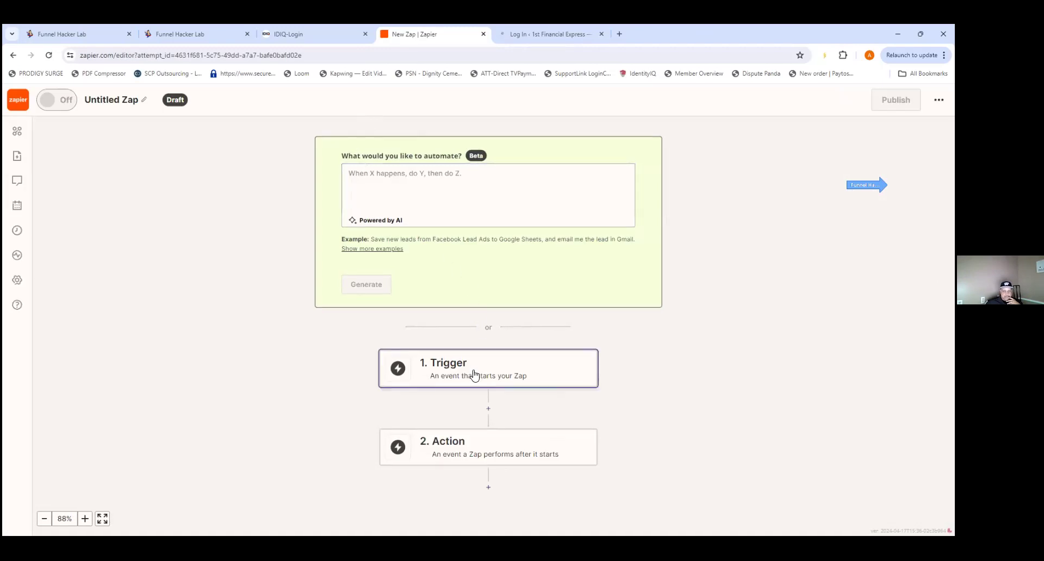
pyautogui.click(450, 366)
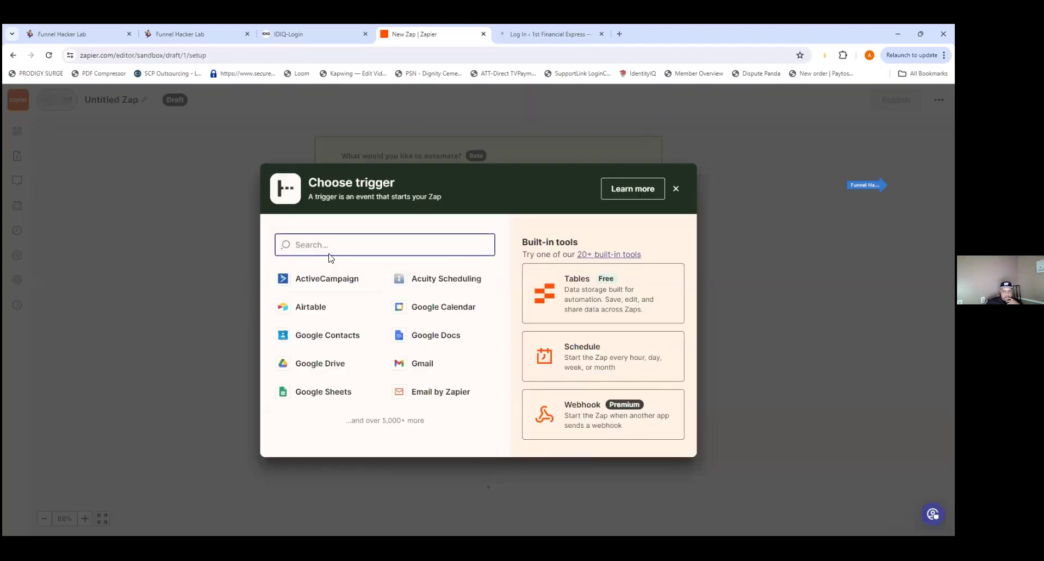
pyautogui.write('Lead')
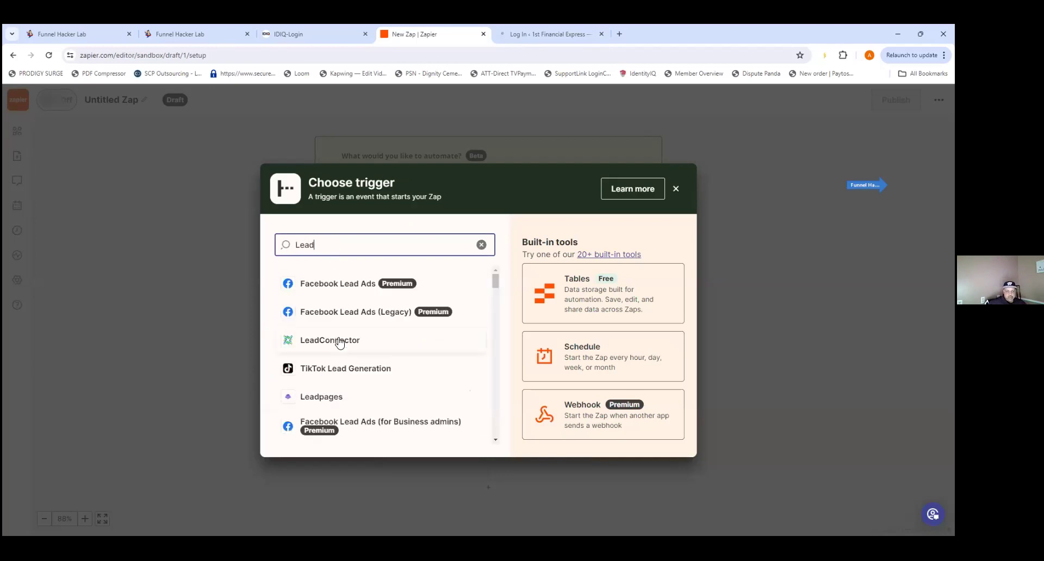
pyautogui.click(340, 342)
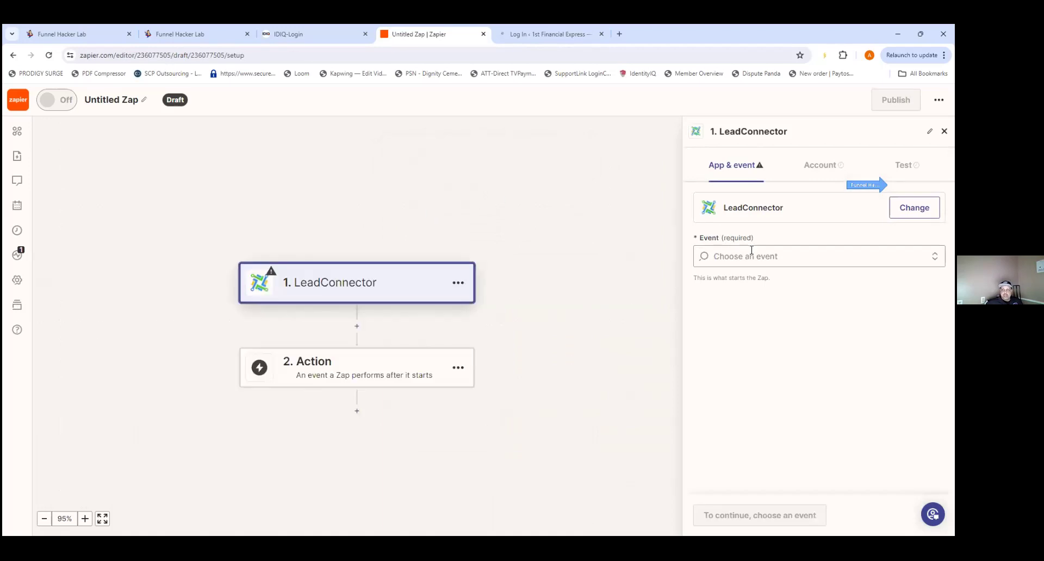
# - Set the trigger event to Pipeline Stage Changed and continue with the LeadConnectorCRM NEW account
pyautogui.click(746, 254)
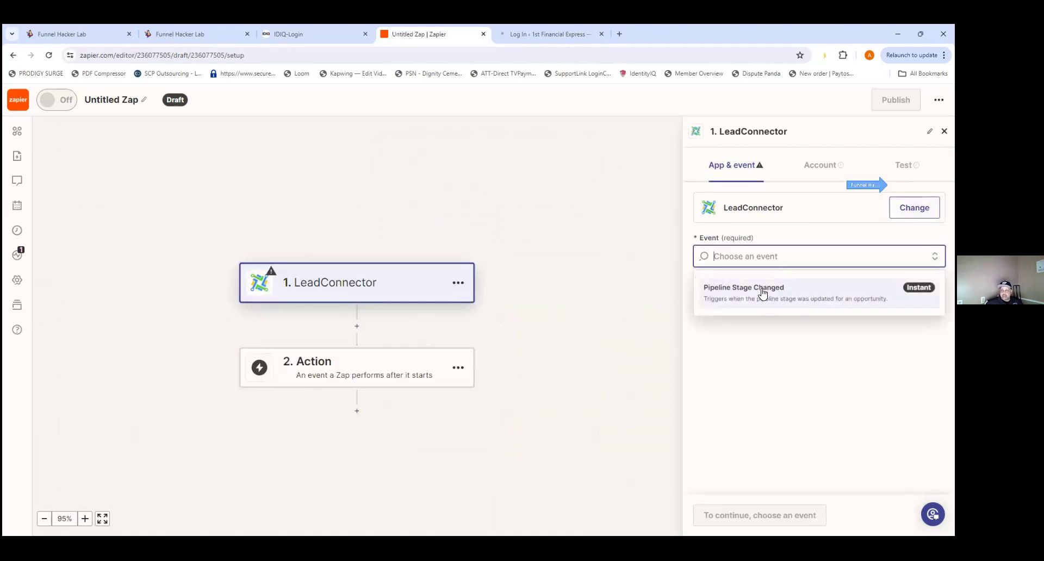
pyautogui.click(739, 293)
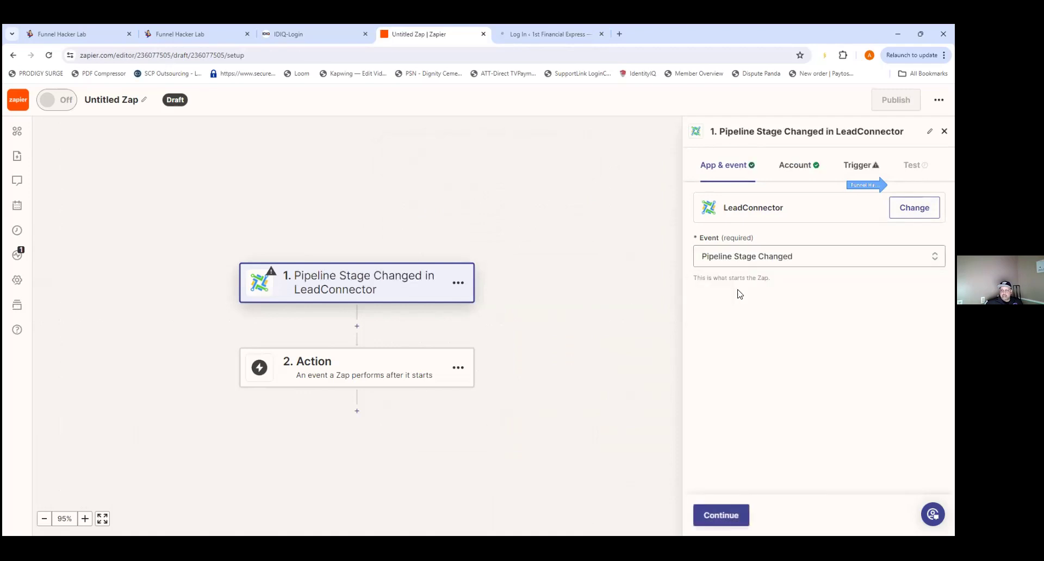
pyautogui.click(710, 514)
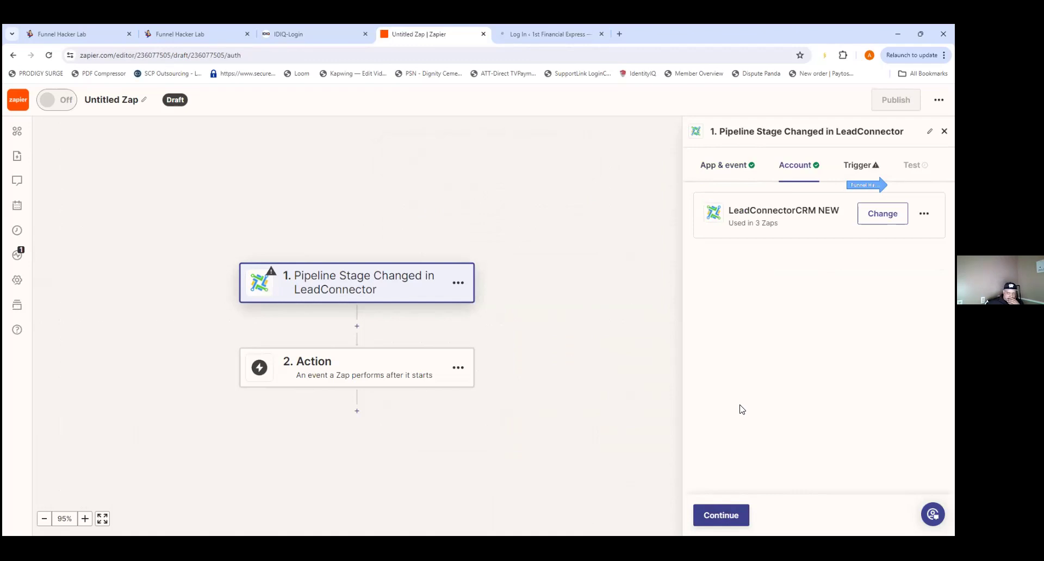
pyautogui.click(729, 512)
# - Set the trigger's pipeline to "Credit Repair Leads w/ appointments" and its Moved to Stage value to "New leads"
pyautogui.click(760, 246)
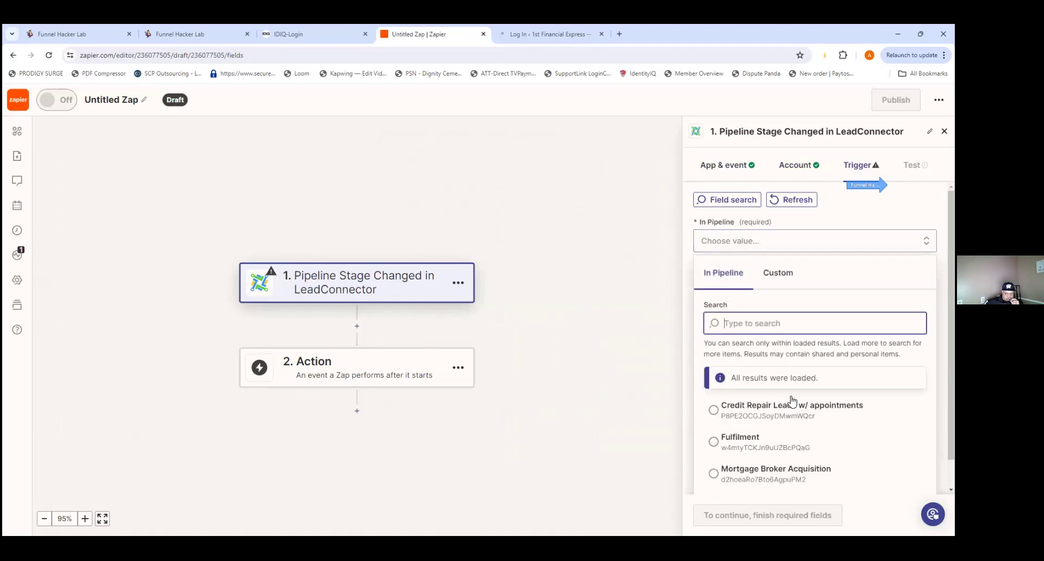
pyautogui.click(761, 420)
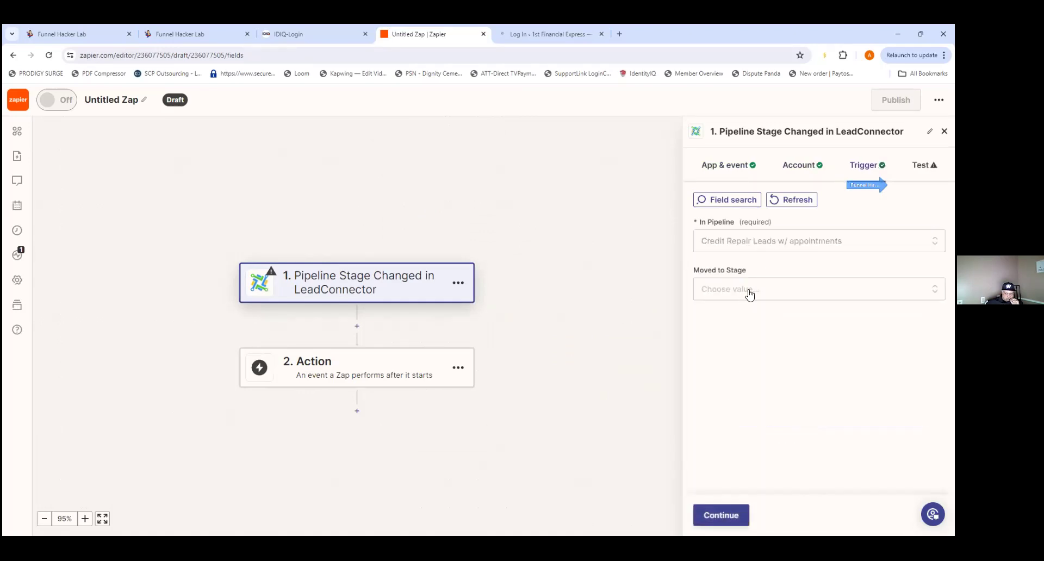
pyautogui.click(751, 293)
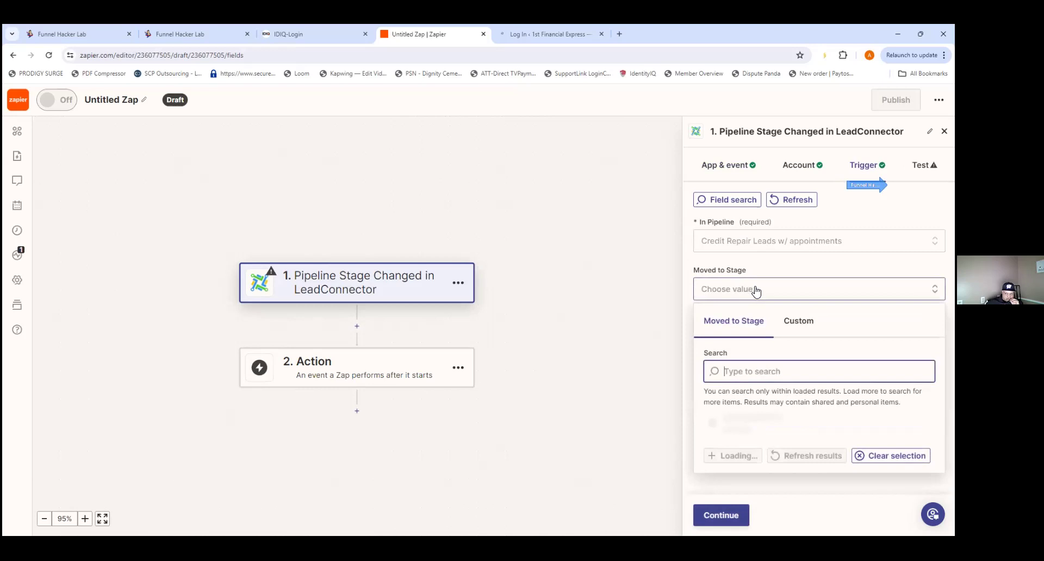
pyautogui.click(817, 243)
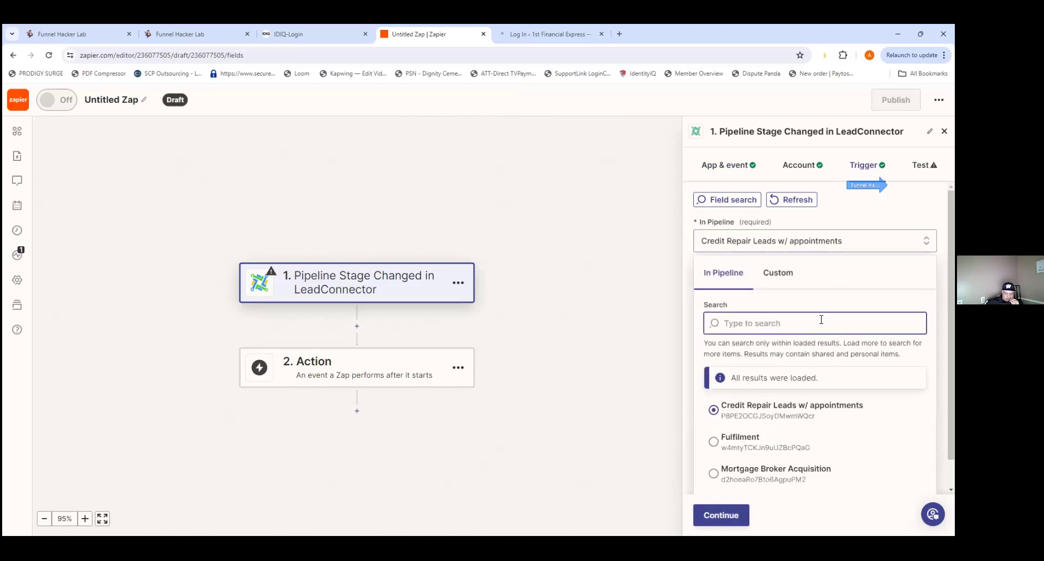
pyautogui.scroll(-1, 772, 443)
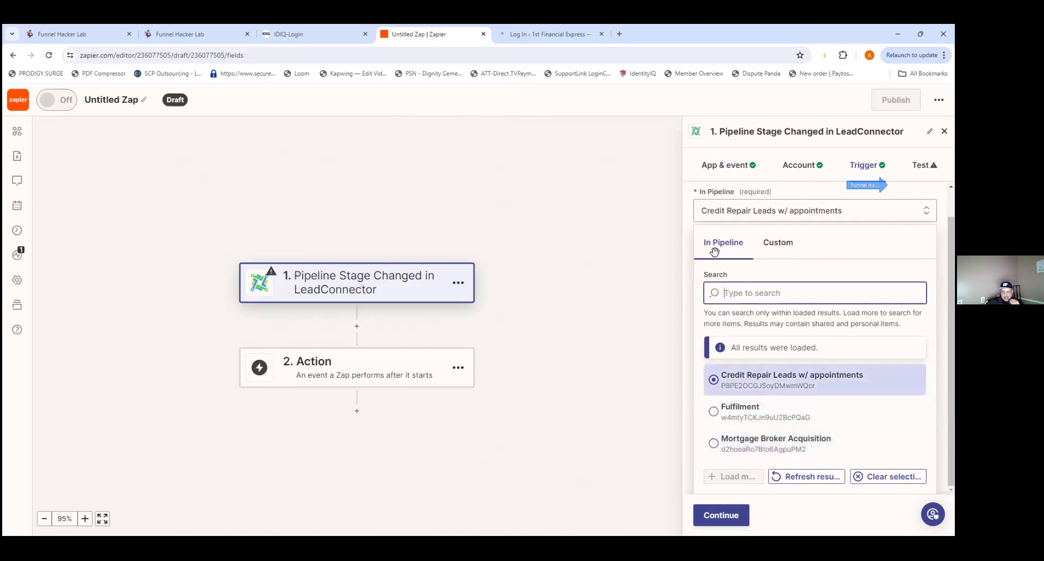
pyautogui.click(741, 290)
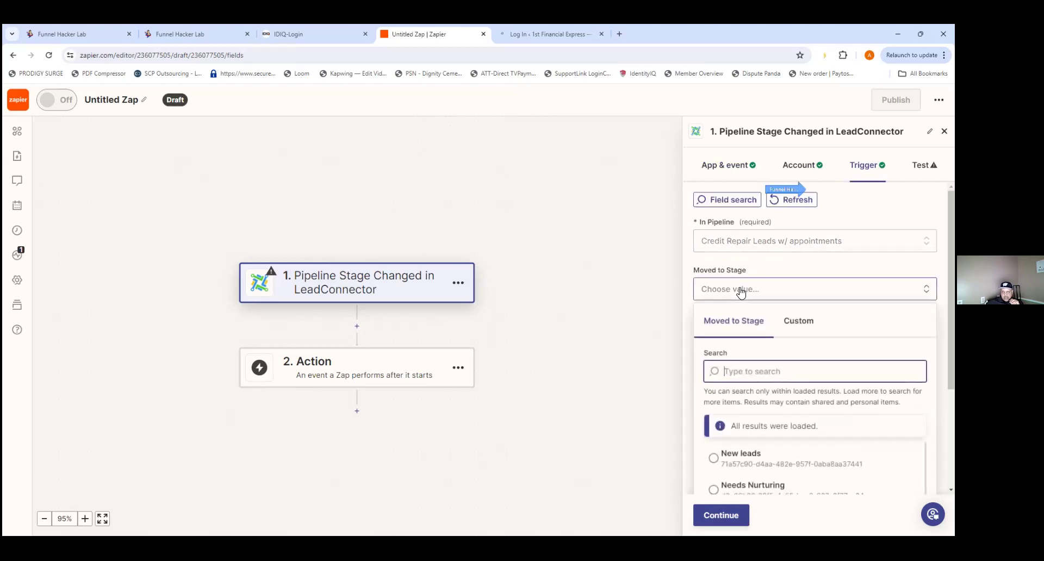
pyautogui.click(714, 461)
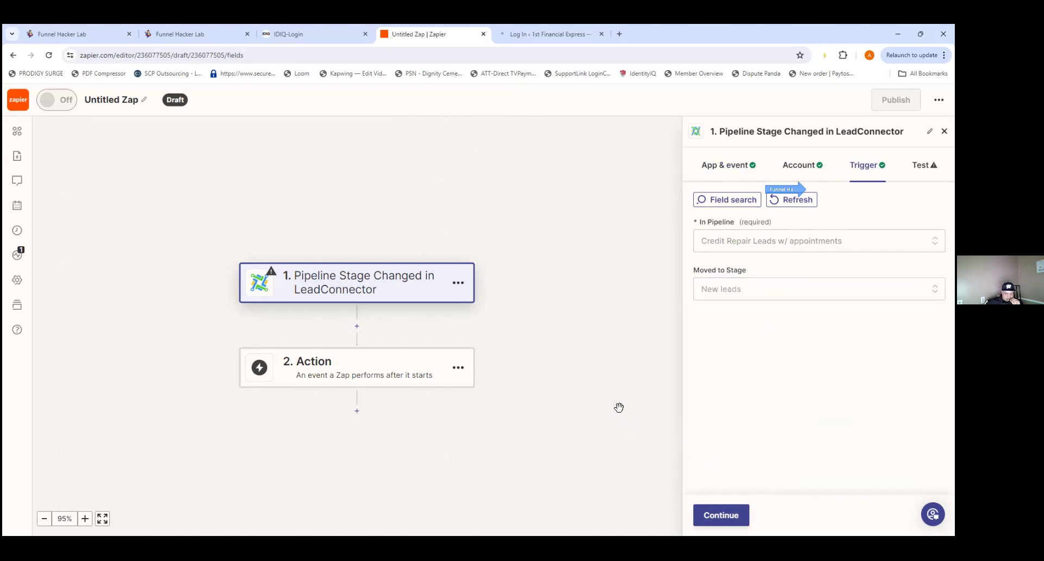
# - Test the LeadConnector trigger and continue with the record "Pipeline Stage changed A"
pyautogui.click(730, 513)
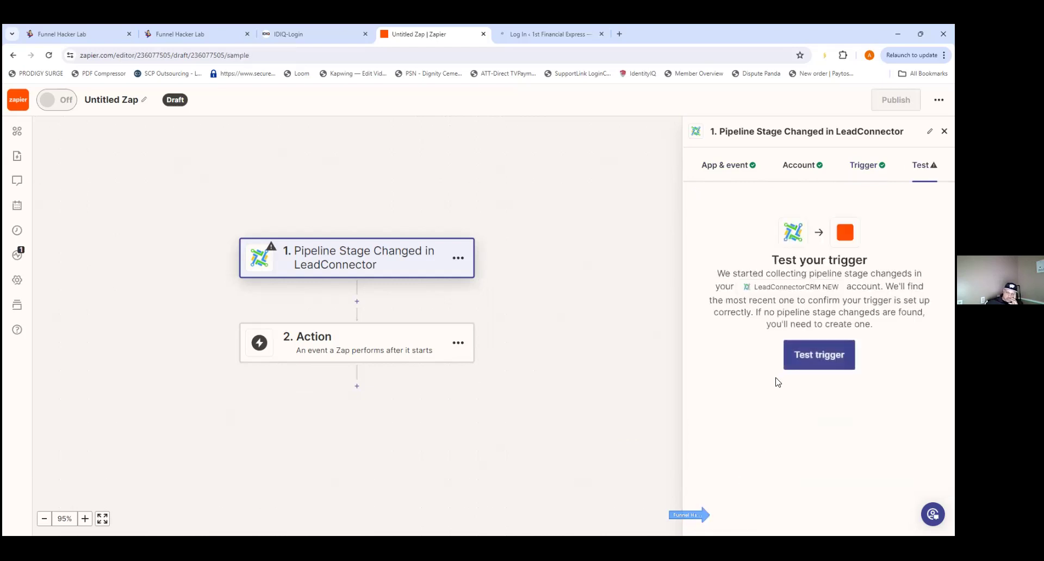
pyautogui.click(786, 366)
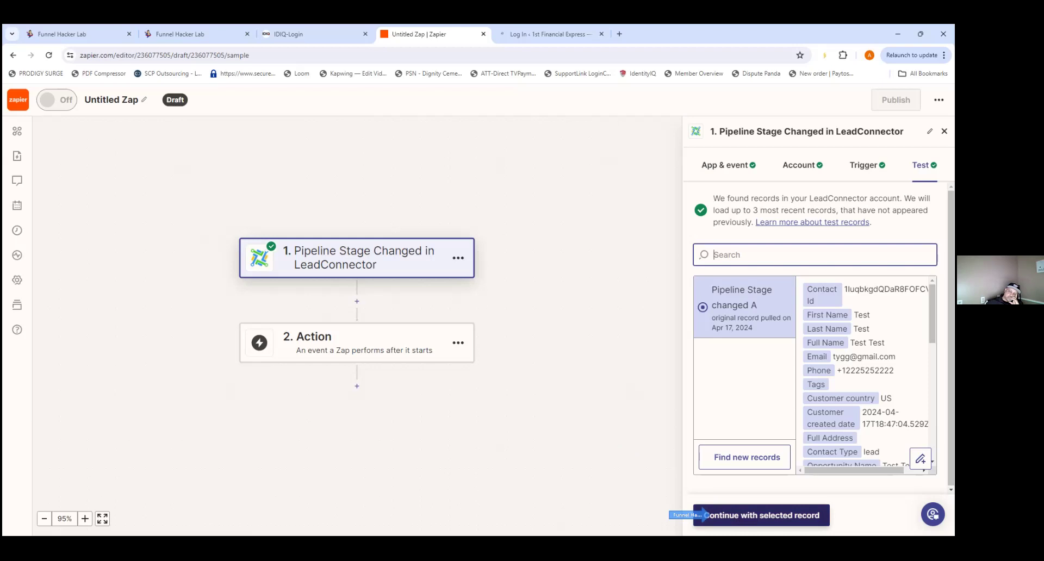
pyautogui.click(750, 515)
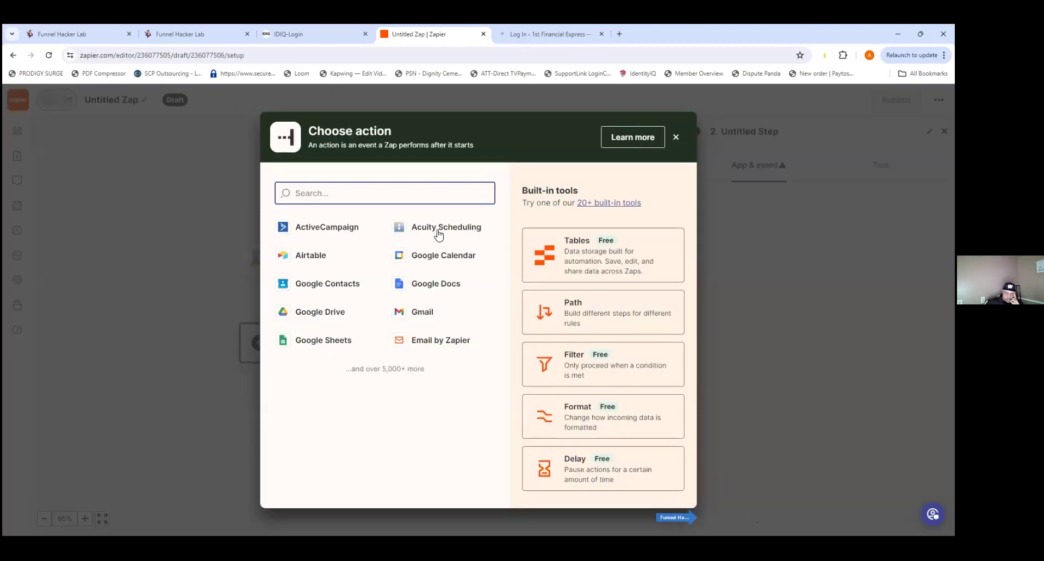
# - Choose DisputeFox as the action app and set its event to Add New Lead
pyautogui.write('Diso')
pyautogui.press('BackSpace')
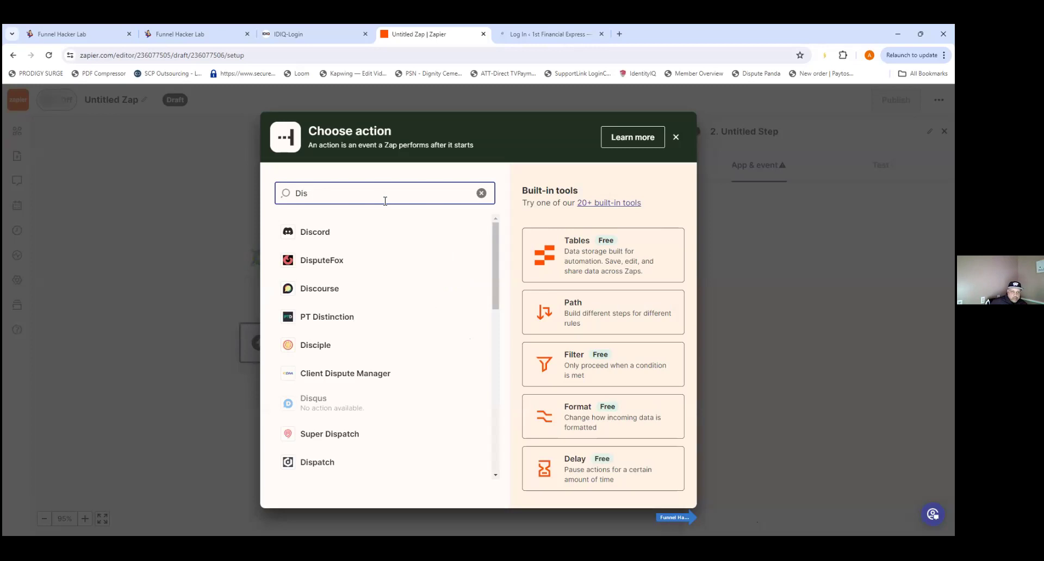
pyautogui.click(316, 260)
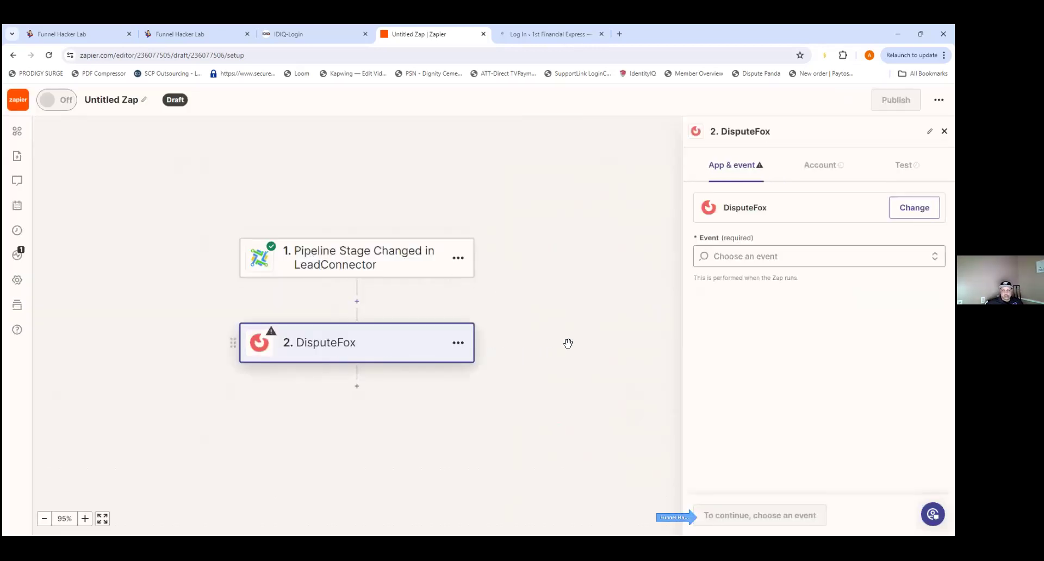
pyautogui.click(766, 259)
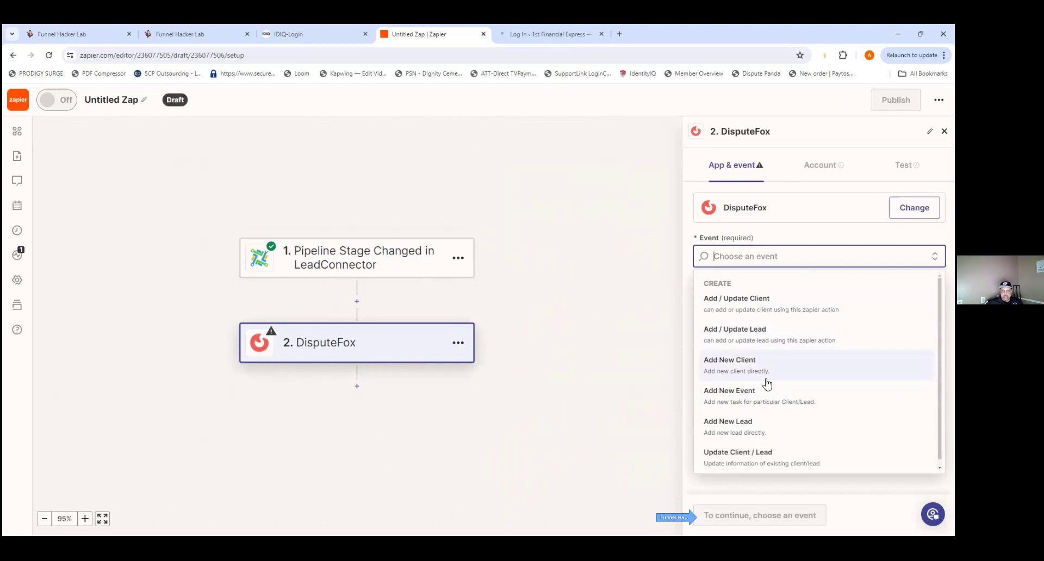
pyautogui.click(741, 427)
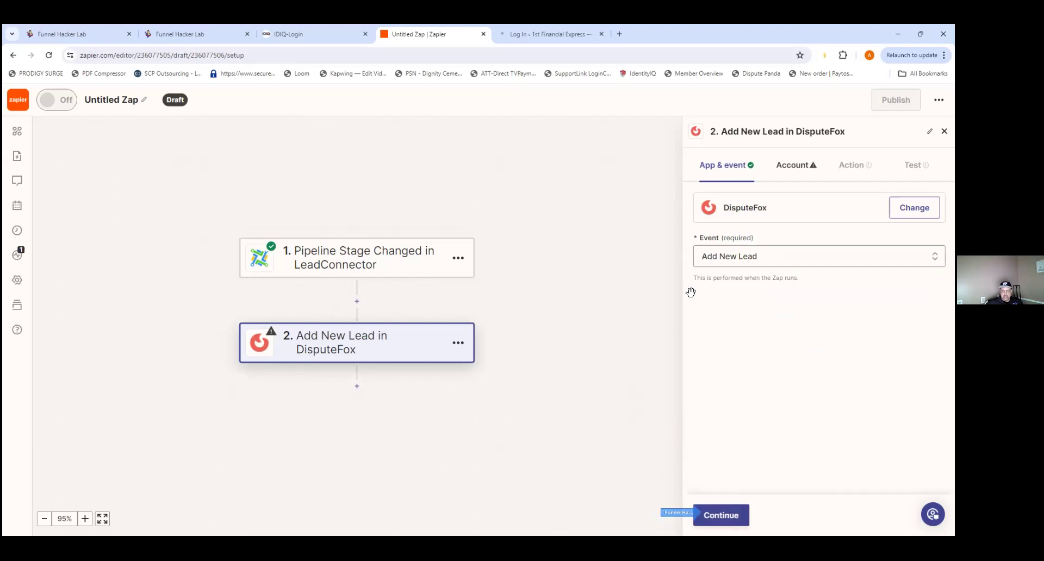
# - Choose the "DisputeFox 1st Financial Express #2" account for the Add New Lead action and continue to its field setup
pyautogui.click(737, 511)
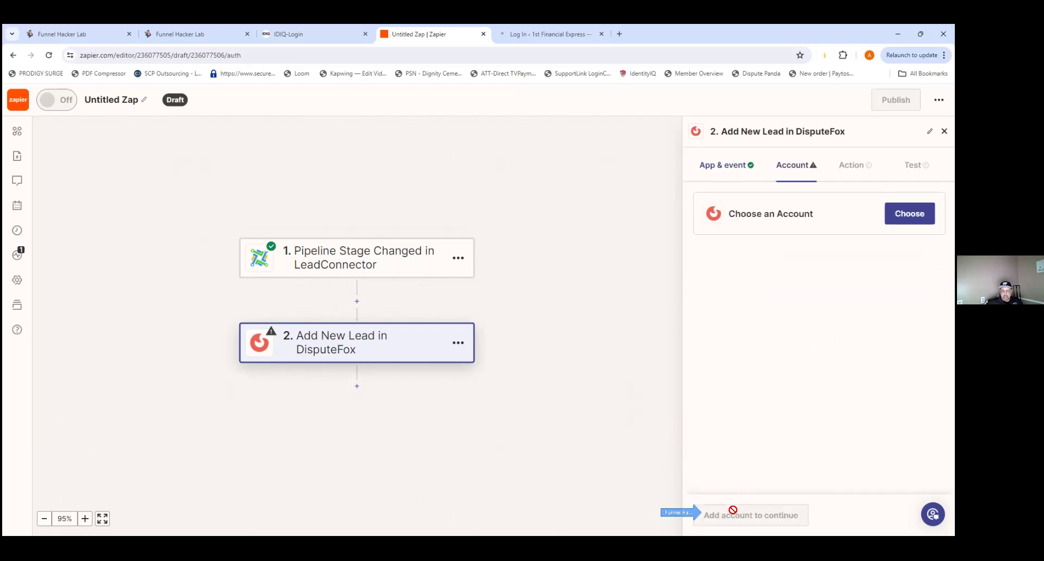
pyautogui.click(909, 213)
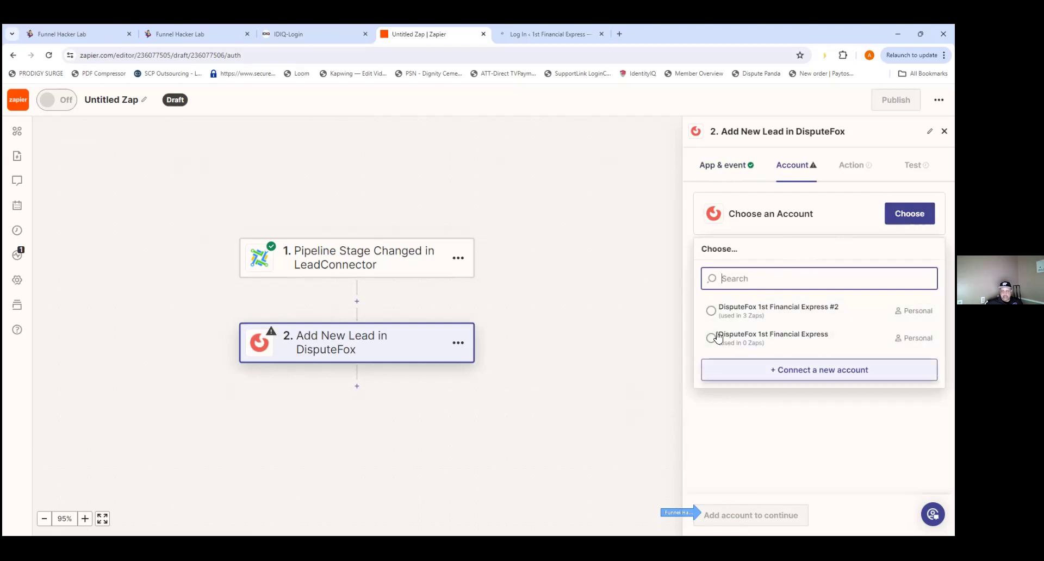
pyautogui.click(826, 347)
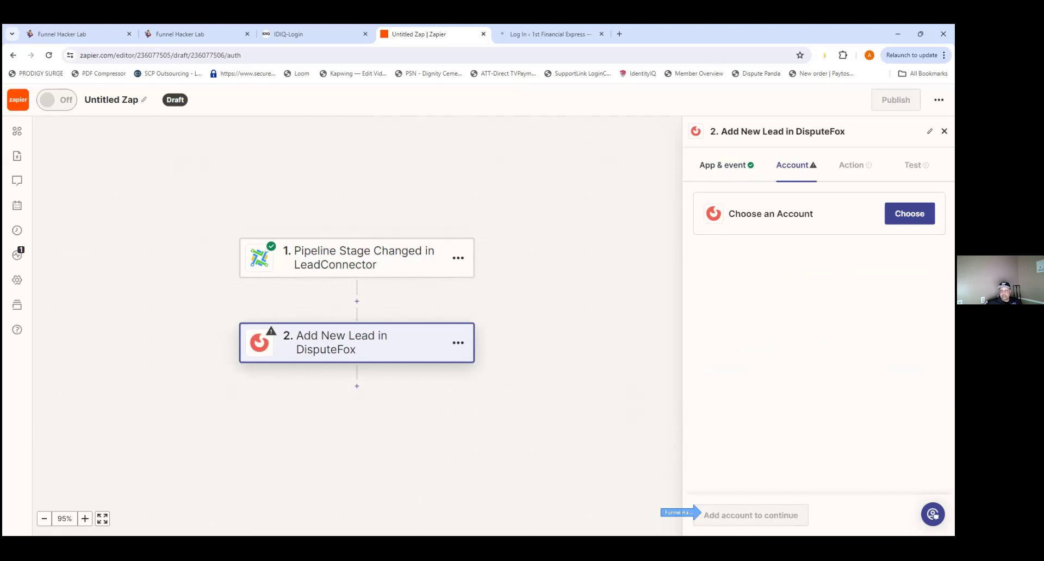
pyautogui.click(910, 213)
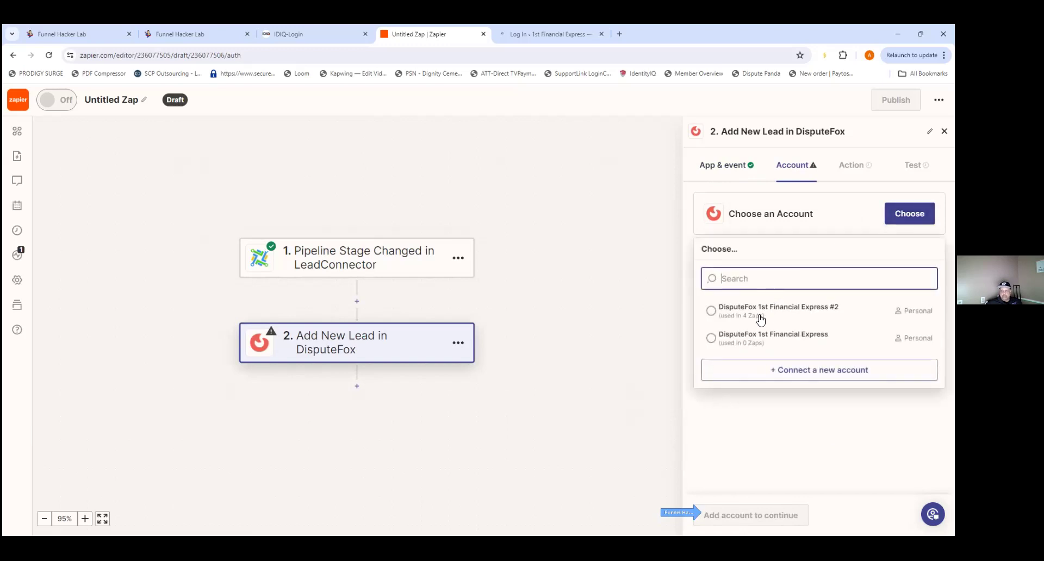
pyautogui.click(711, 311)
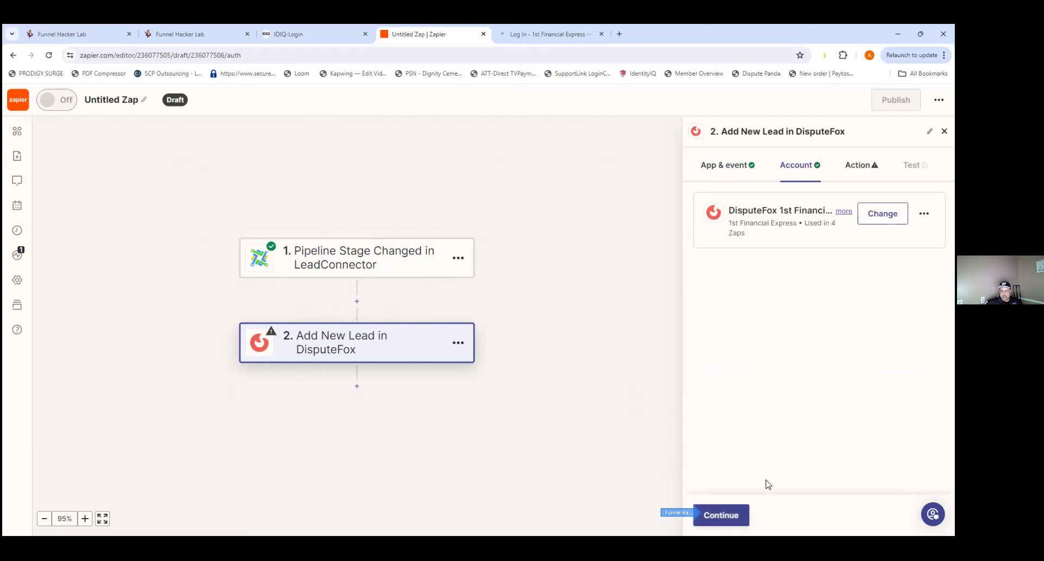
pyautogui.click(722, 516)
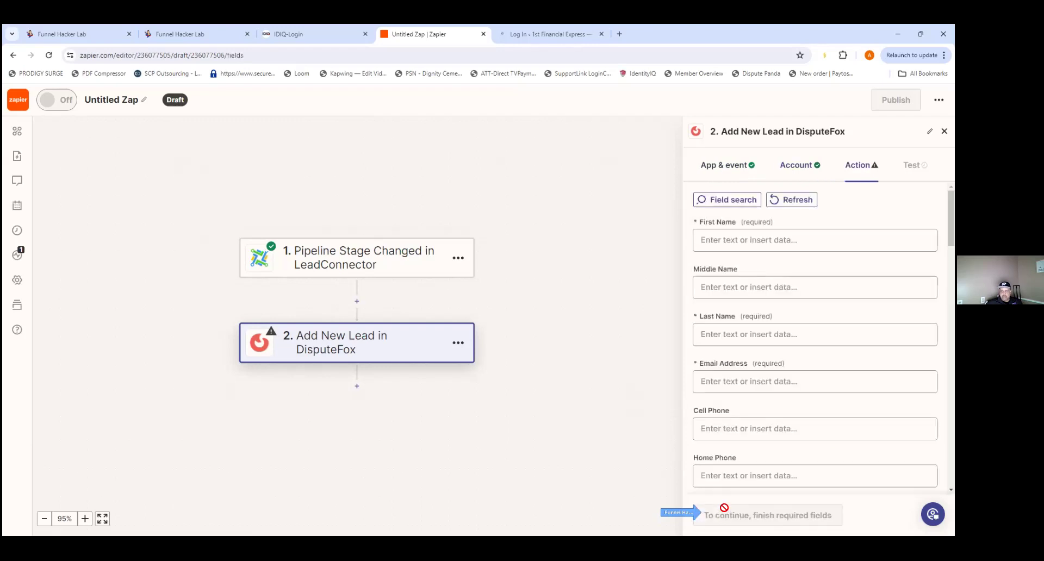
# - Map the trigger's First Name and Last Name data to the matching required fields of the new lead
pyautogui.click(720, 237)
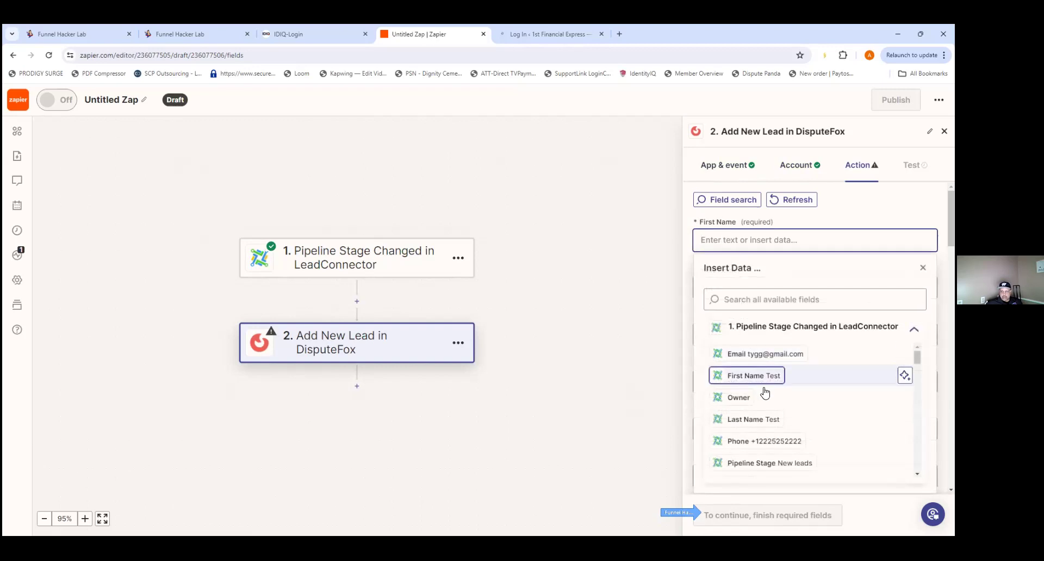
pyautogui.scroll(-2, 768, 431)
pyautogui.scroll(2, 769, 429)
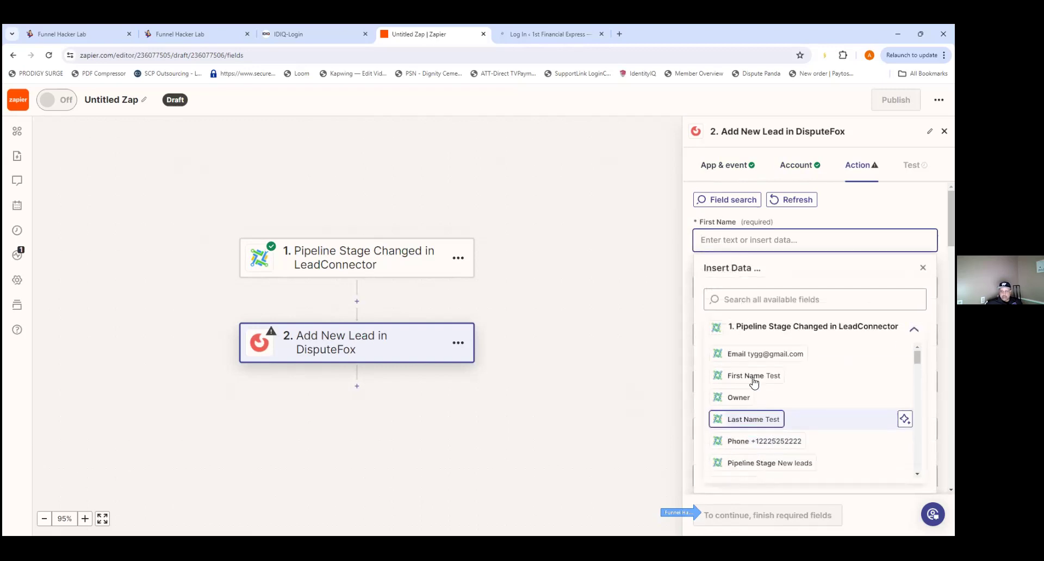
pyautogui.click(750, 376)
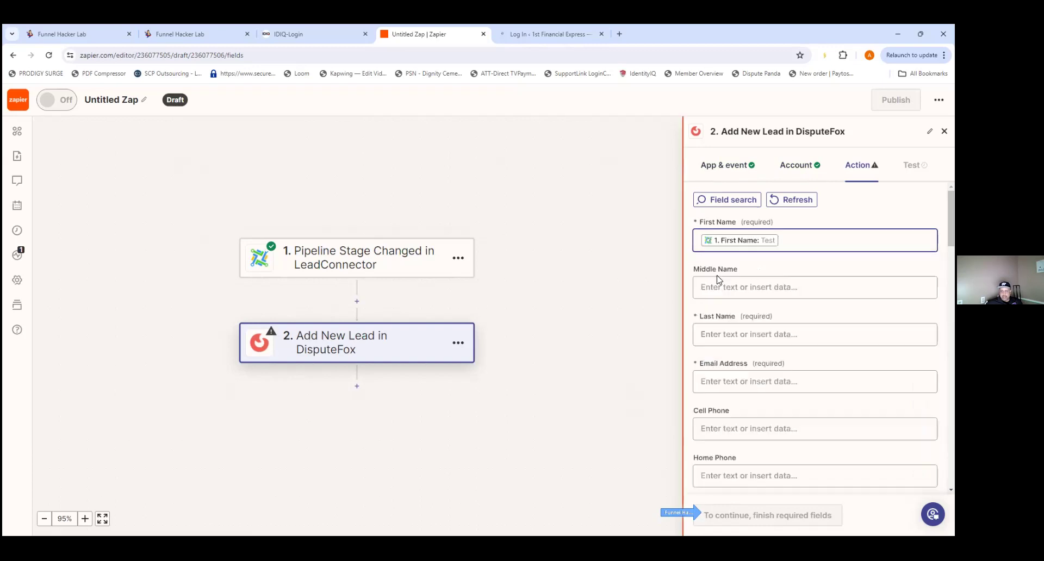
pyautogui.click(753, 337)
pyautogui.scroll(-1, 761, 467)
pyautogui.click(760, 467)
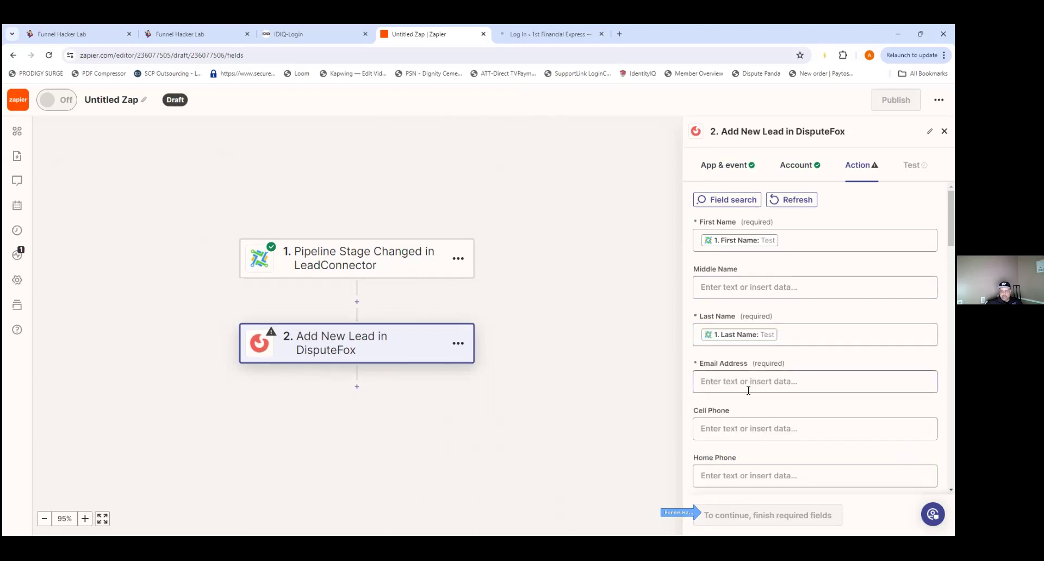
# - Map the trigger's Email data to the new lead's Email Address field
pyautogui.scroll(-5, 761, 442)
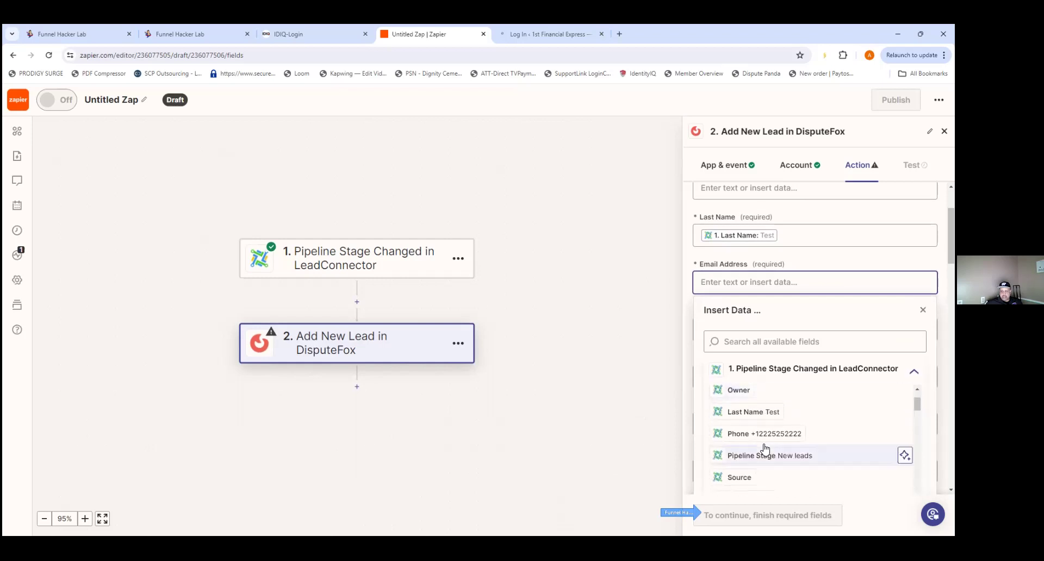
pyautogui.scroll(-5, 764, 450)
pyautogui.scroll(3, 766, 449)
pyautogui.scroll(5, 766, 449)
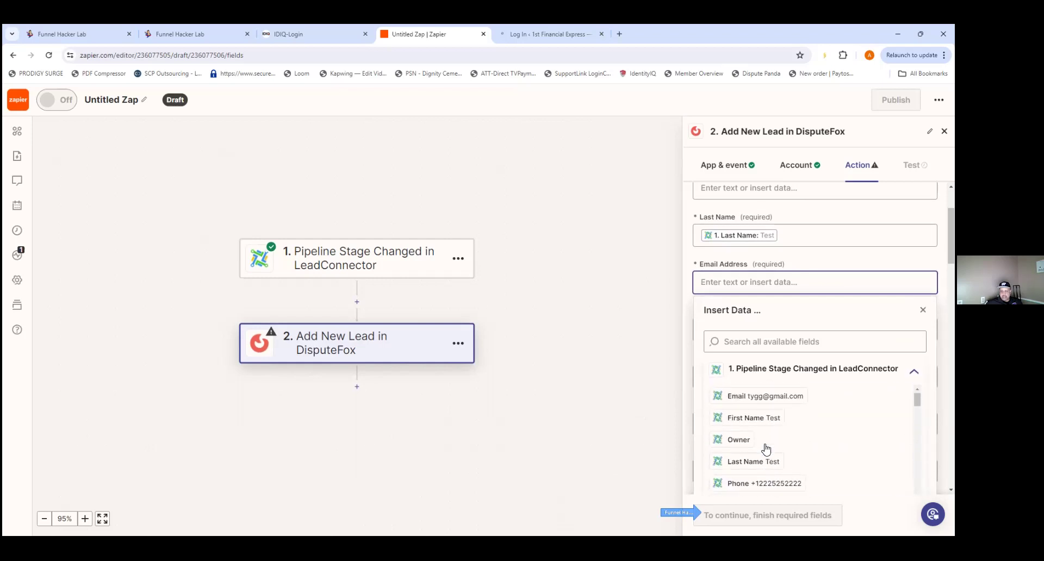
pyautogui.click(775, 402)
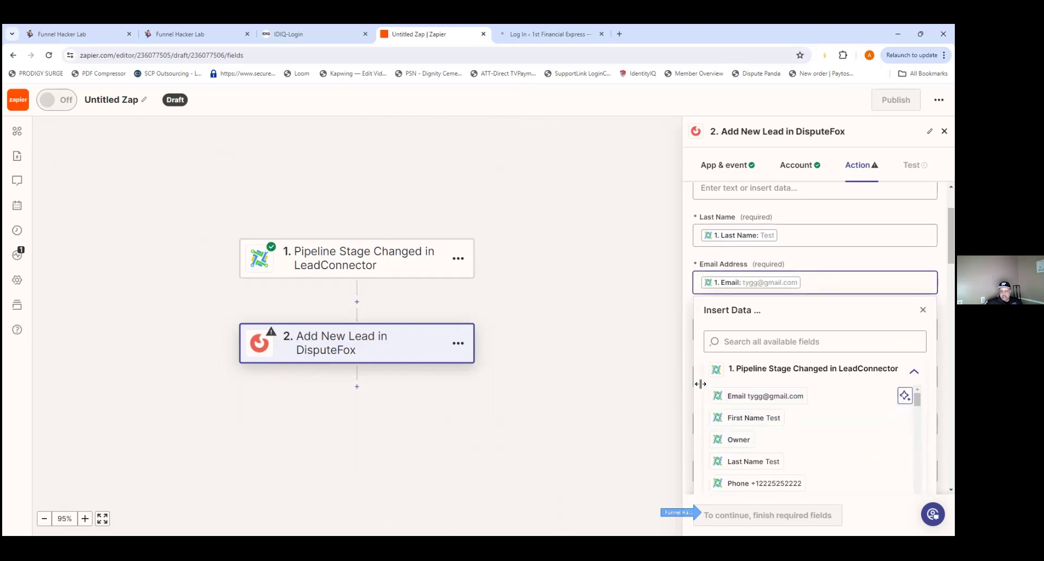
pyautogui.click(628, 379)
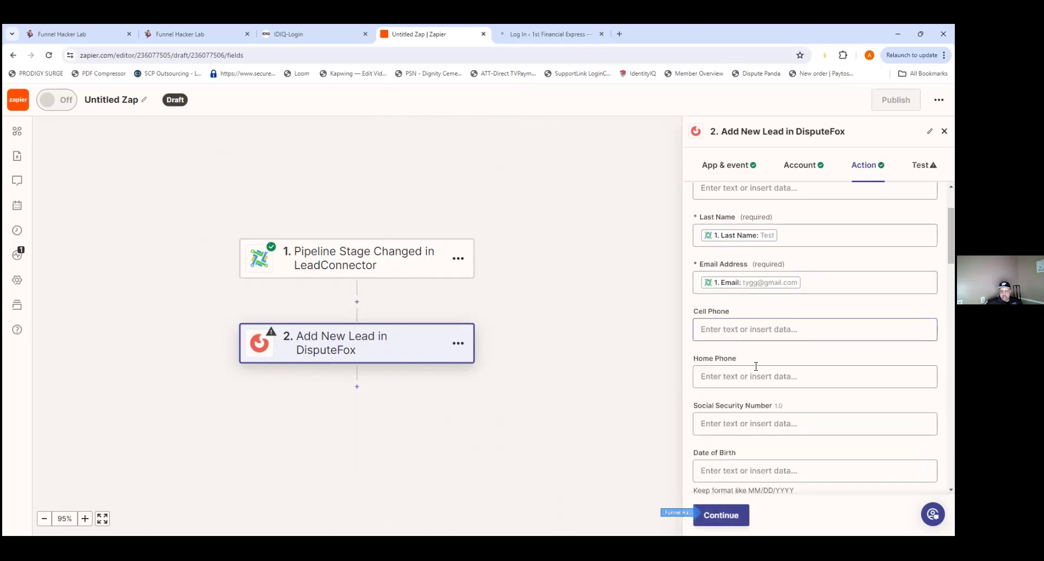
# - Map the trigger's Phone data to the new lead's Cell Phone field
pyautogui.click(756, 329)
pyautogui.scroll(-3, 761, 455)
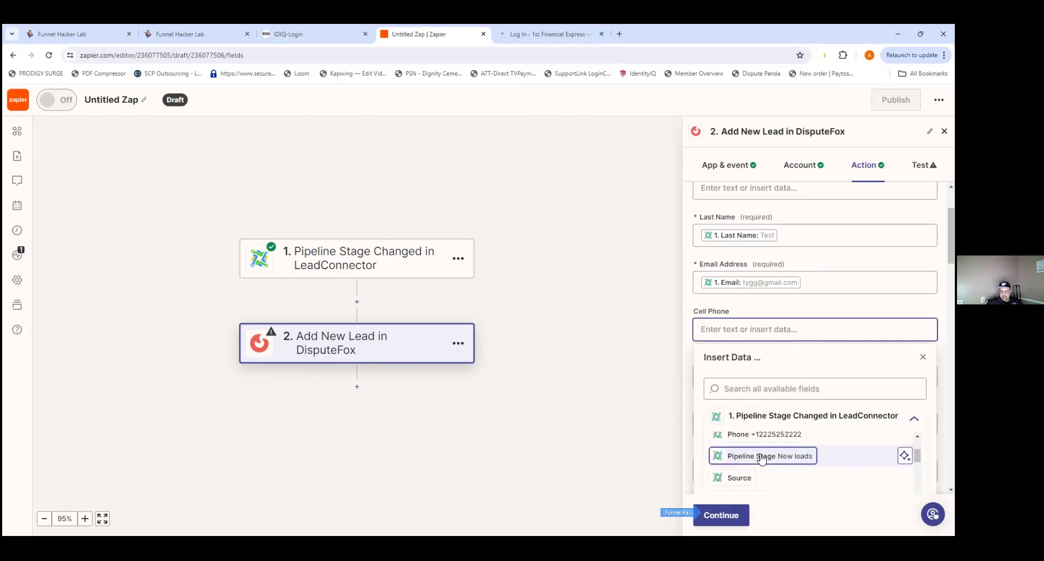
pyautogui.scroll(1, 761, 458)
pyautogui.click(761, 478)
pyautogui.click(614, 421)
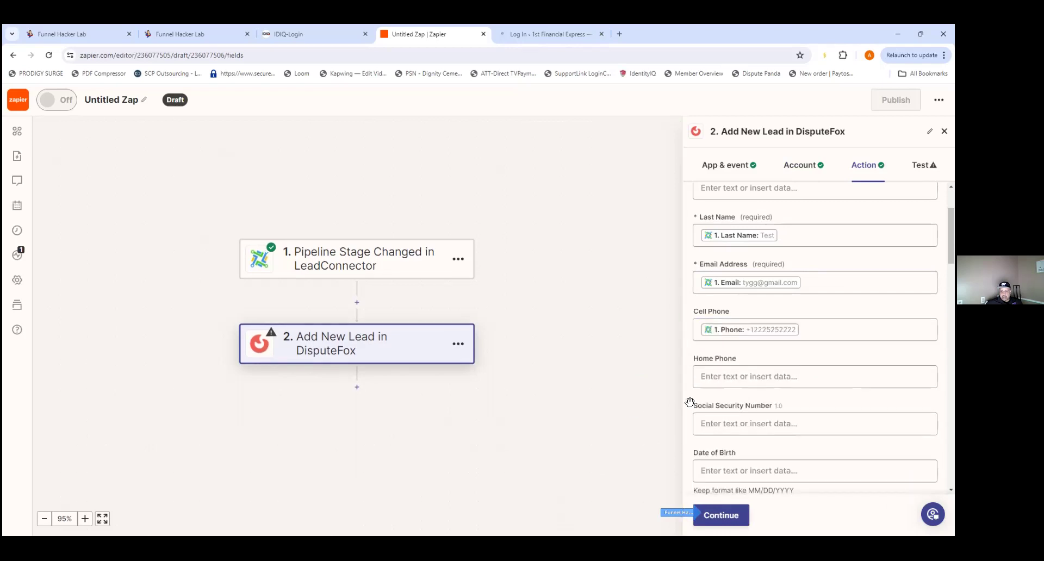
# - Examine the remaining optional lead fields, from Home Phone to Customer Type, including the data available for the Process field
pyautogui.scroll(-4, 773, 396)
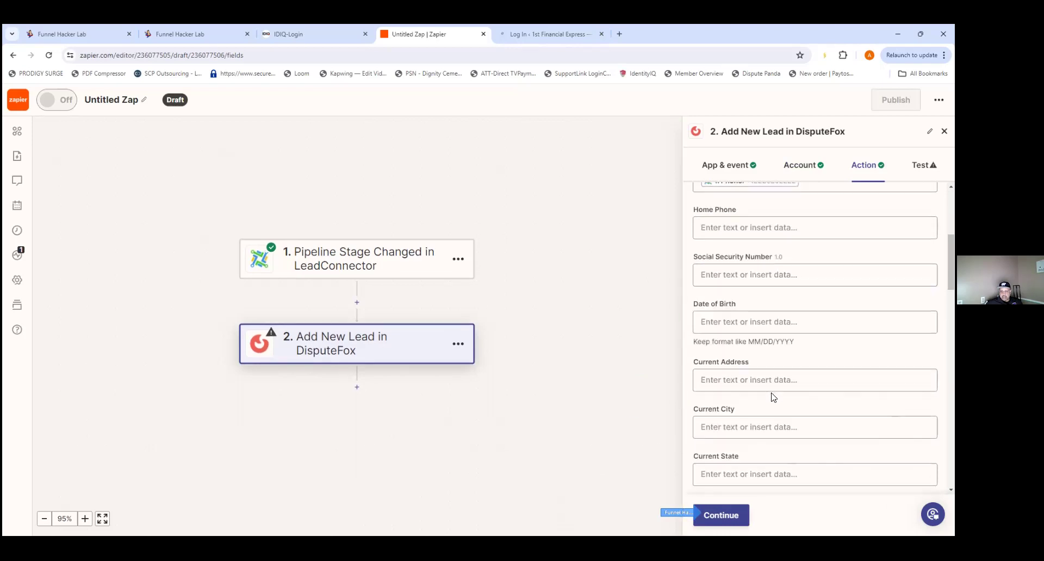
pyautogui.scroll(-1, 774, 397)
pyautogui.scroll(-5, 772, 394)
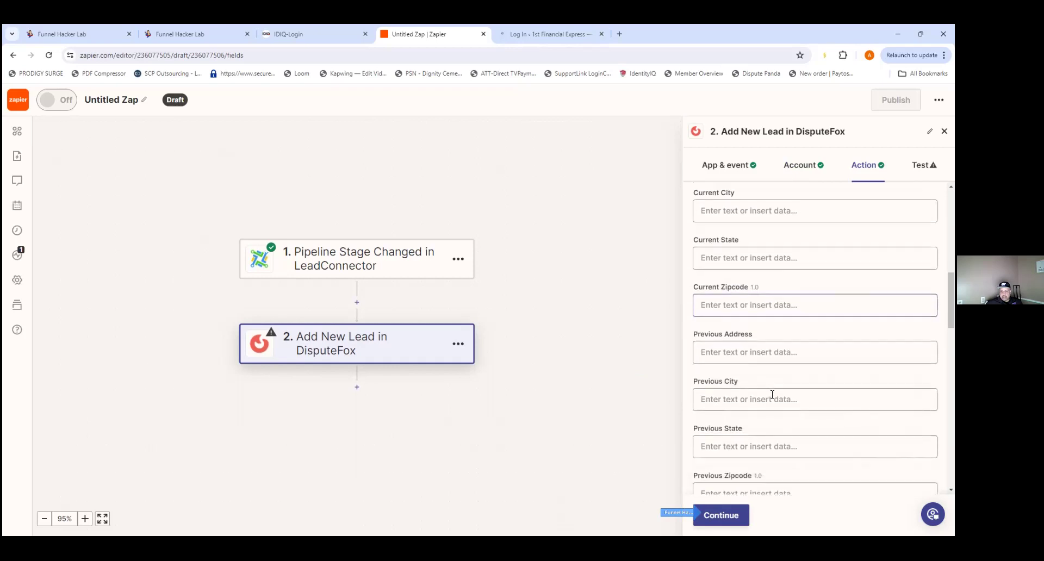
pyautogui.scroll(-4, 772, 399)
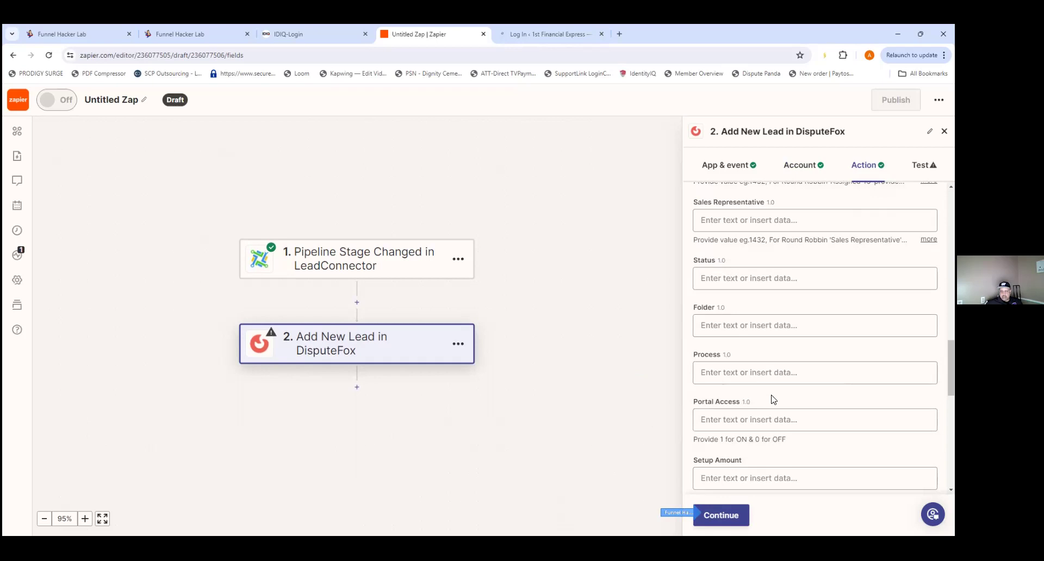
pyautogui.click(735, 372)
pyautogui.scroll(-1, 781, 460)
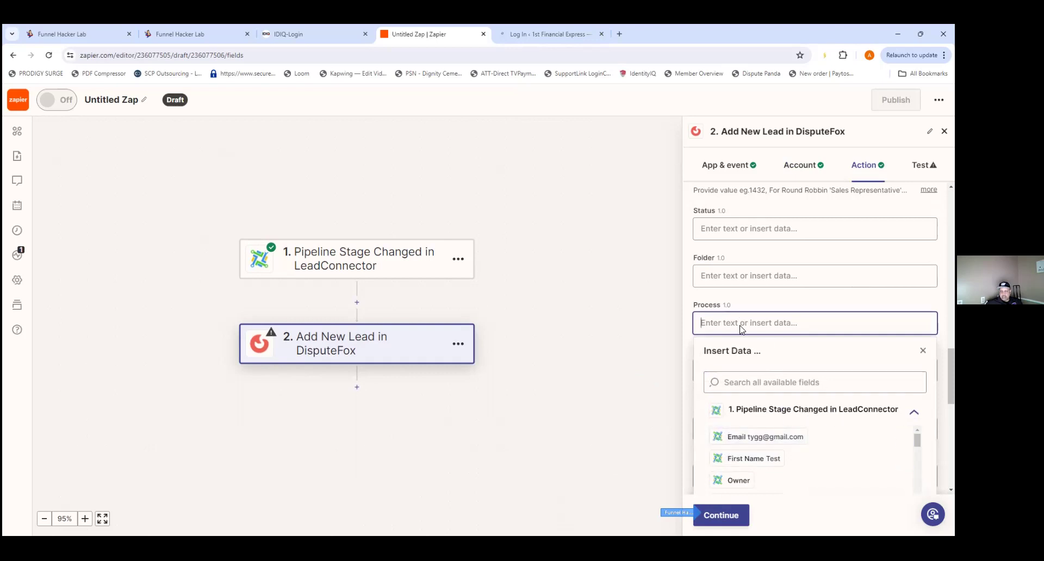
pyautogui.scroll(-5, 785, 424)
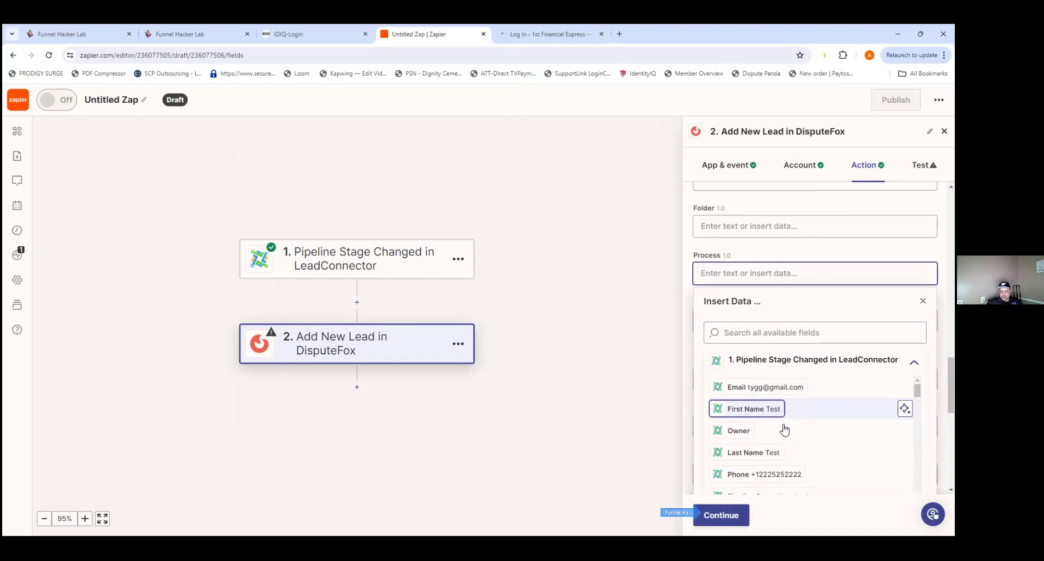
pyautogui.scroll(-1, 781, 397)
pyautogui.scroll(1, 780, 396)
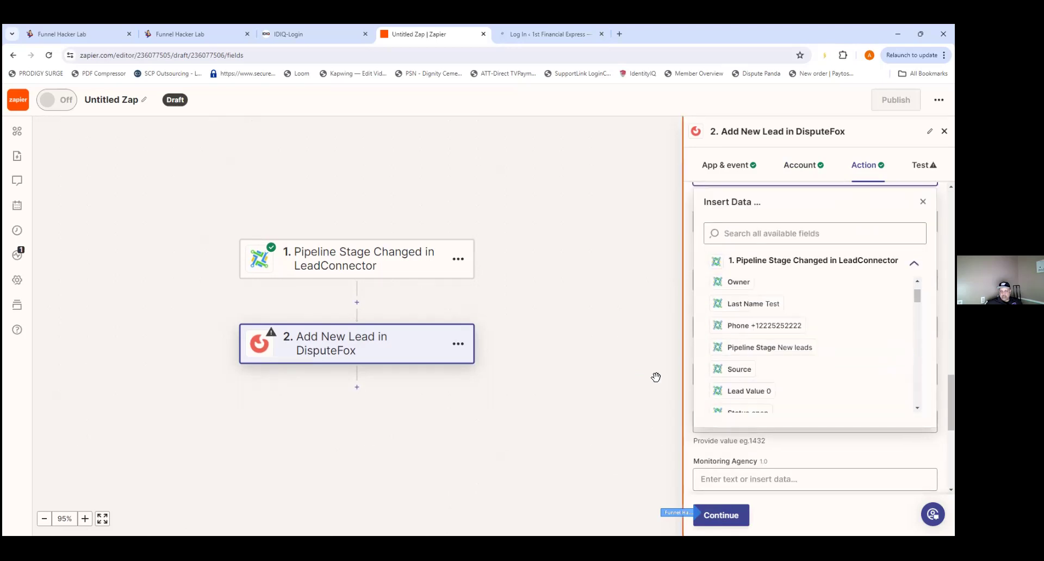
pyautogui.click(655, 377)
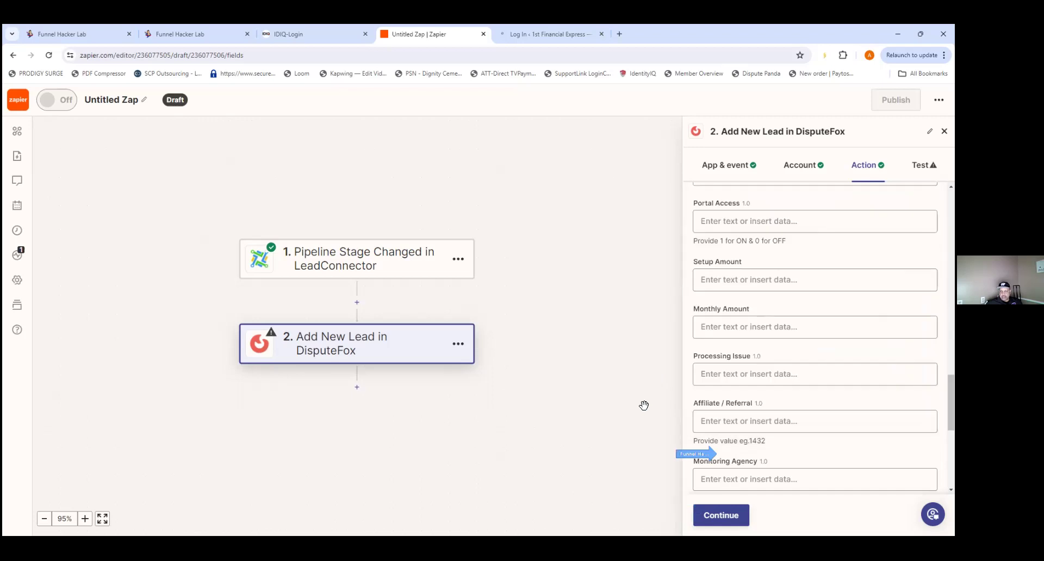
pyautogui.scroll(-1, 647, 407)
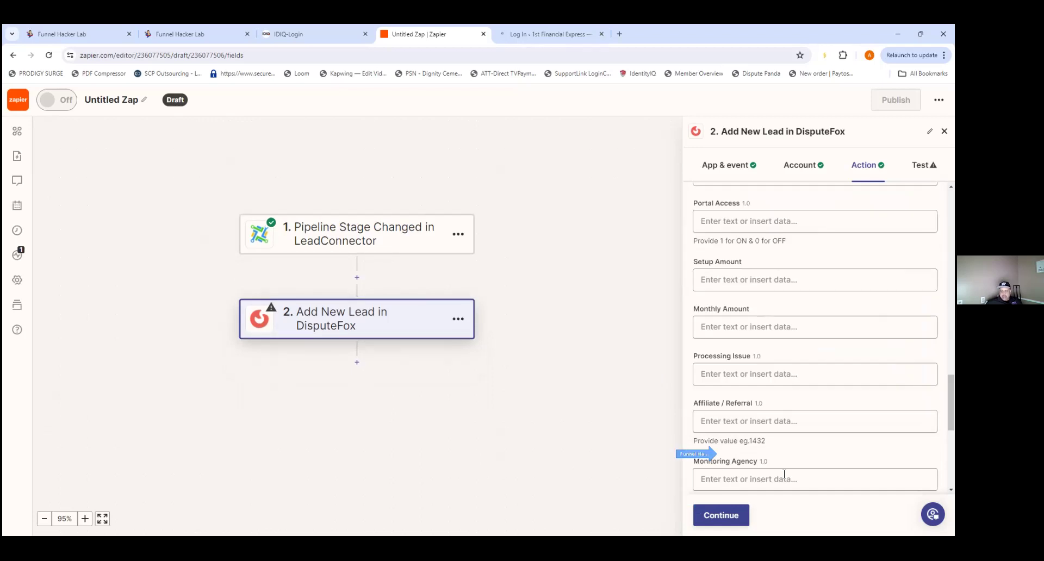
pyautogui.scroll(-2, 775, 462)
pyautogui.scroll(-4, 773, 455)
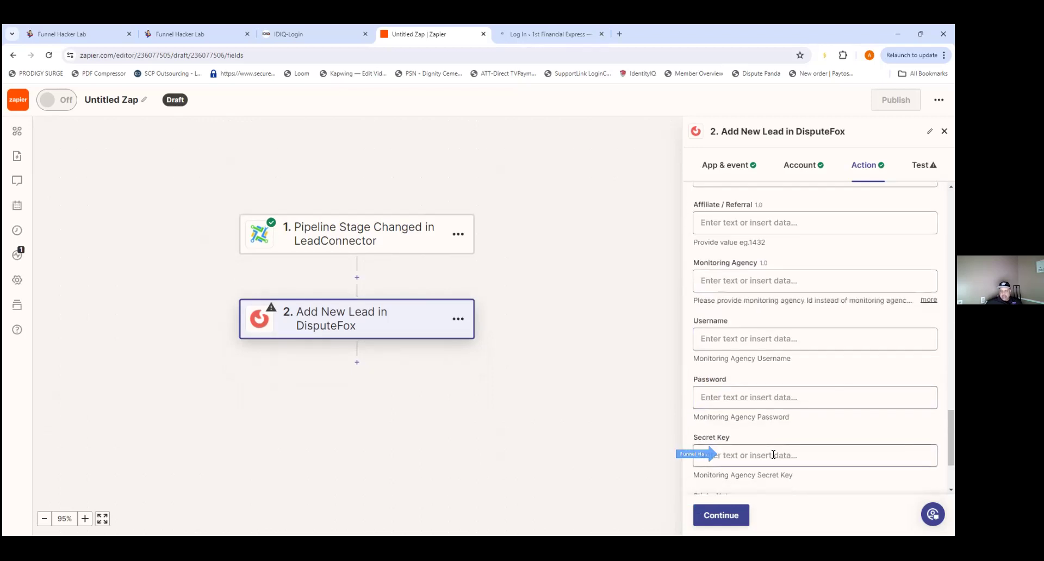
pyautogui.scroll(-1, 773, 454)
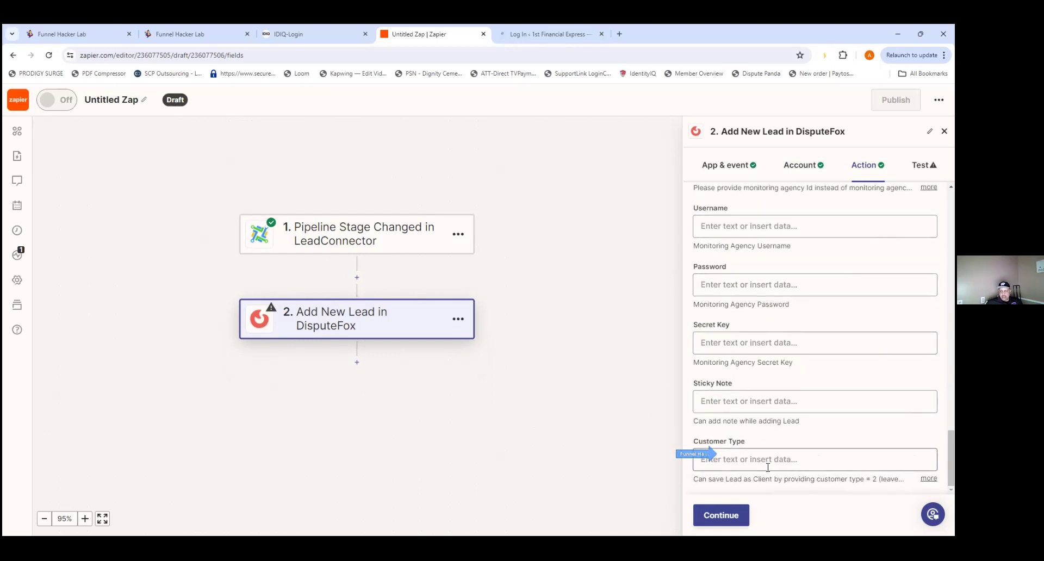
# - Try the Add New Lead action test with the mapped data and confirm skipping the test
pyautogui.click(729, 515)
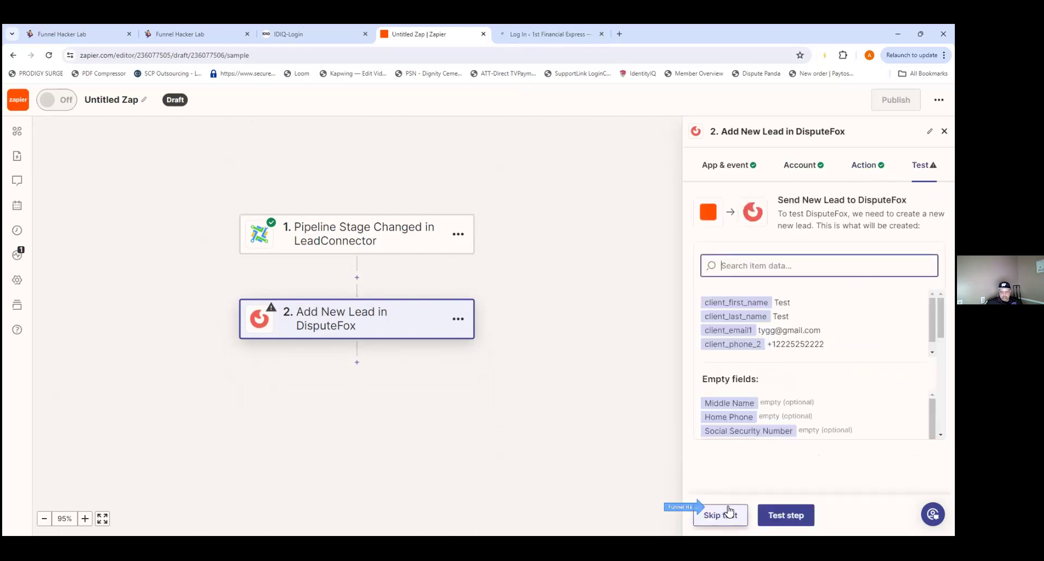
pyautogui.click(783, 516)
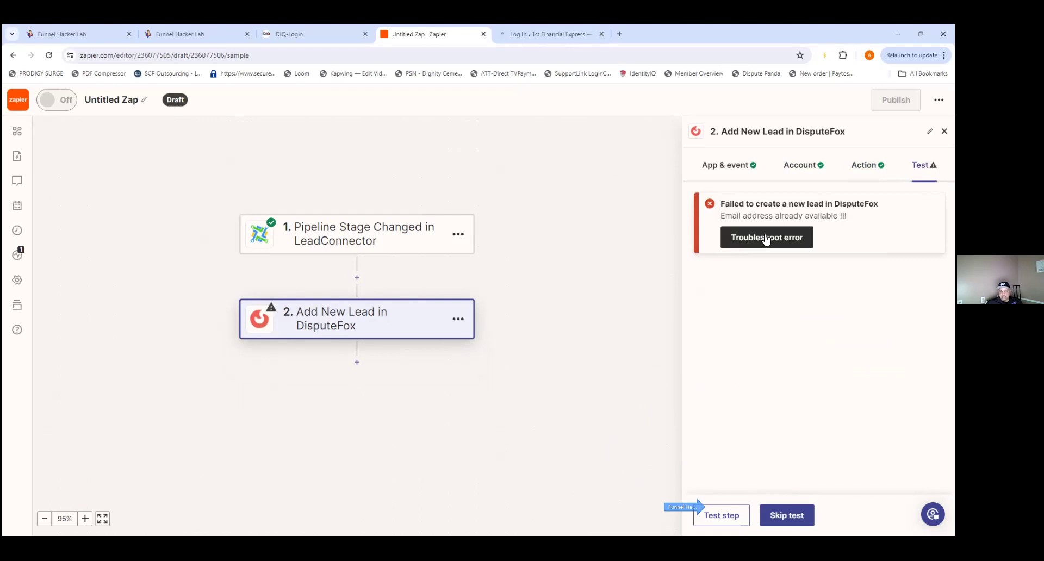
pyautogui.click(786, 515)
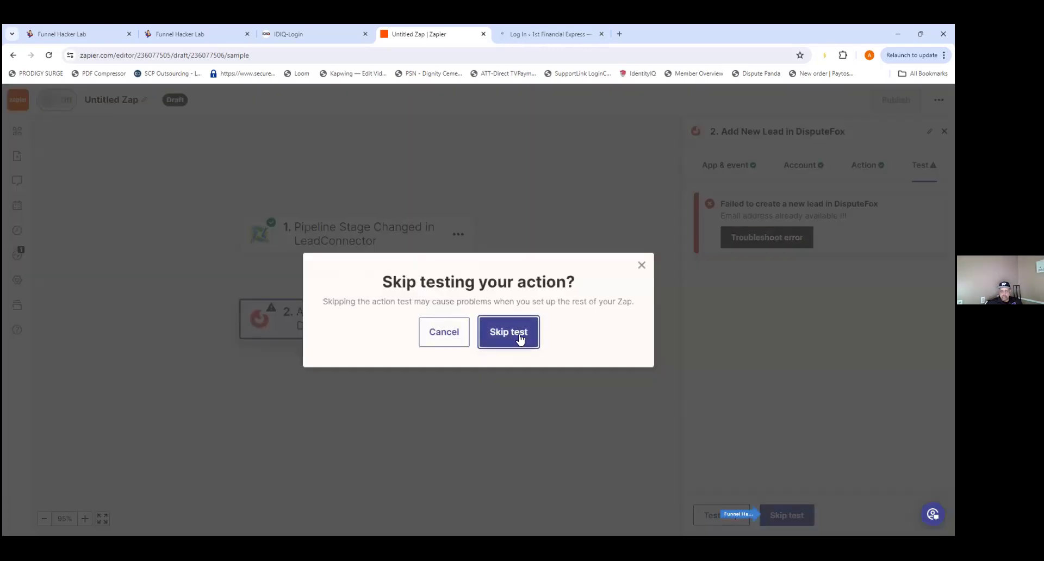
pyautogui.click(519, 332)
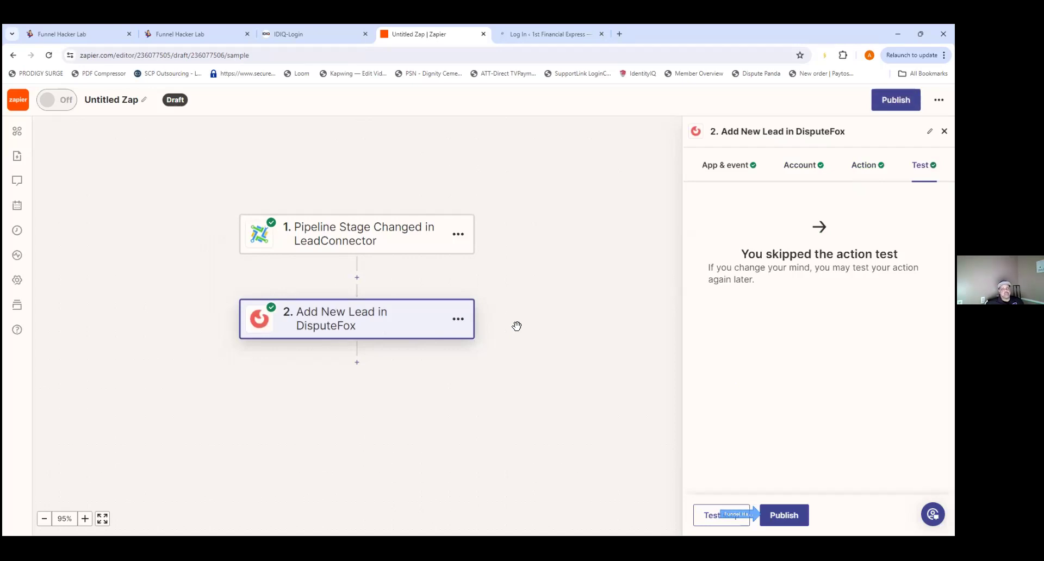
# - Publish the Zap and rename it CRM to DISPUTEFOX(New Leads)
pyautogui.click(793, 514)
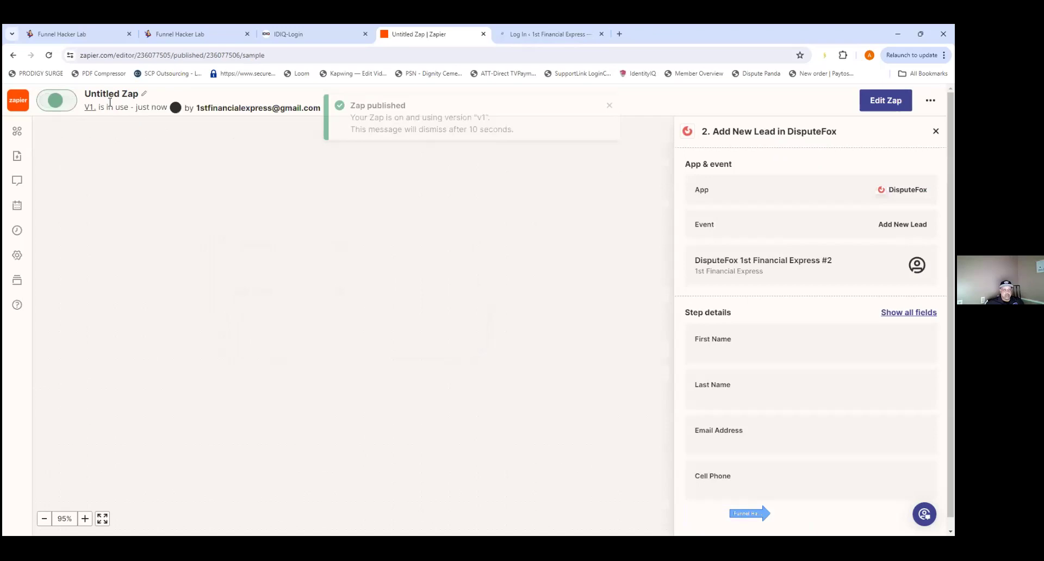
pyautogui.click(132, 93)
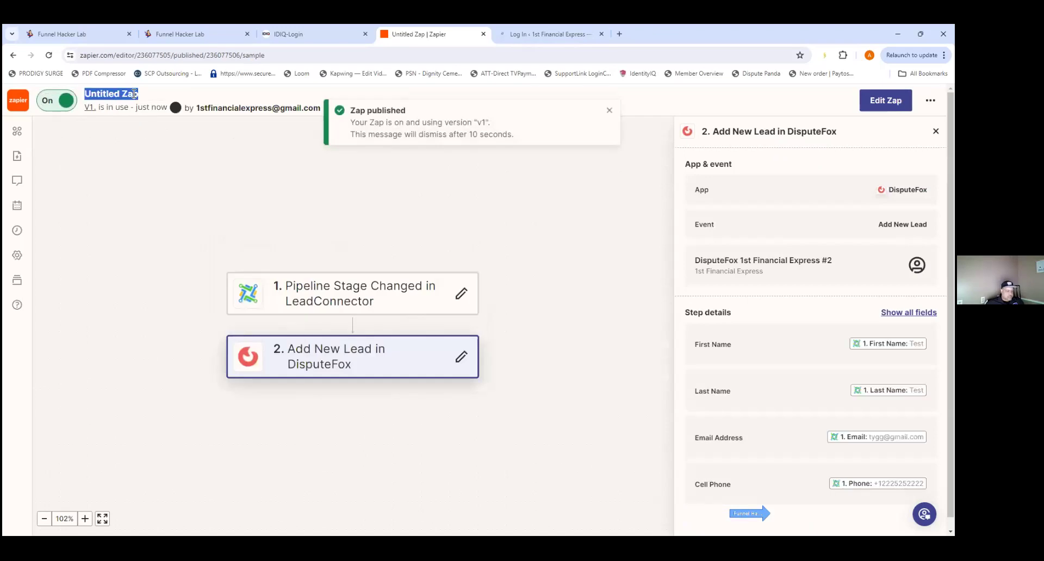
pyautogui.write('CRM')
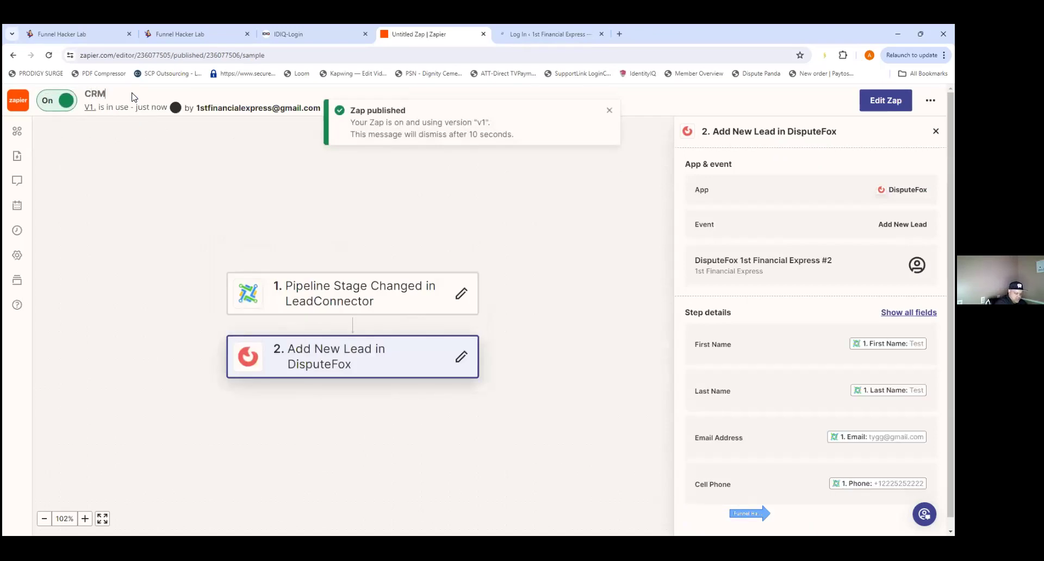
pyautogui.write(' to SISPUTEFOX')
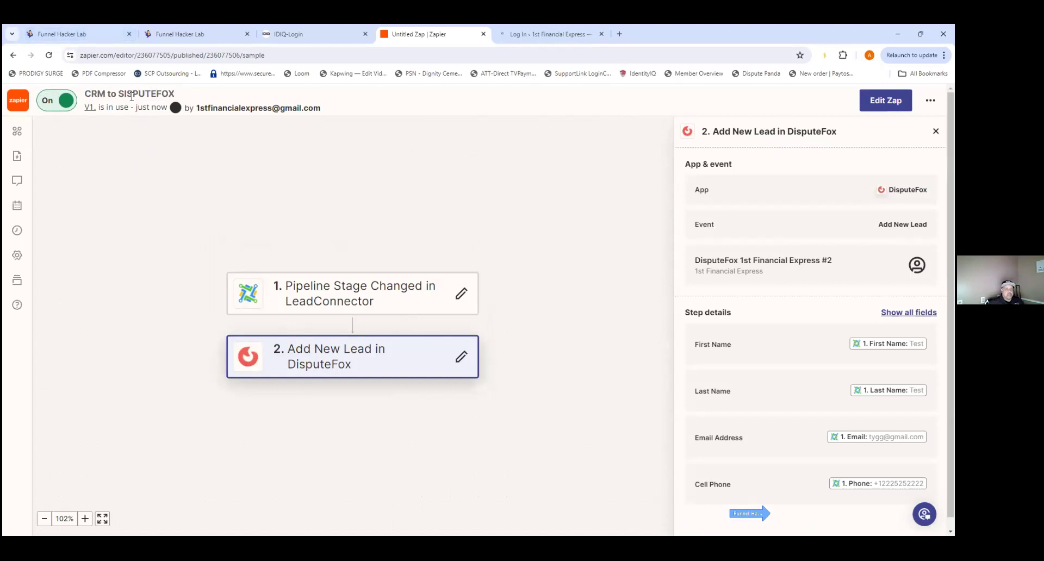
pyautogui.click(126, 93)
pyautogui.press('BackSpace')
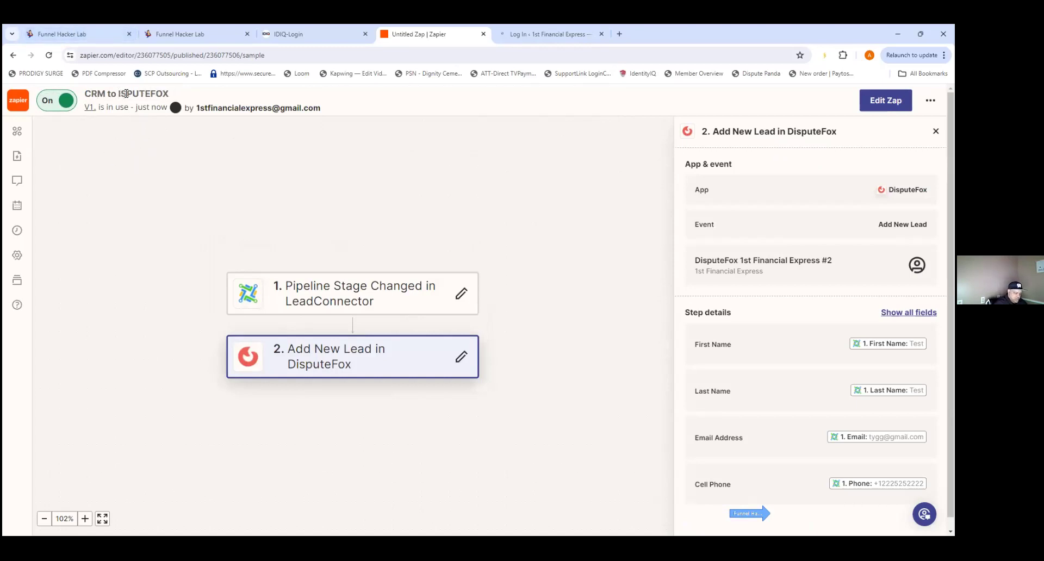
pyautogui.write('D')
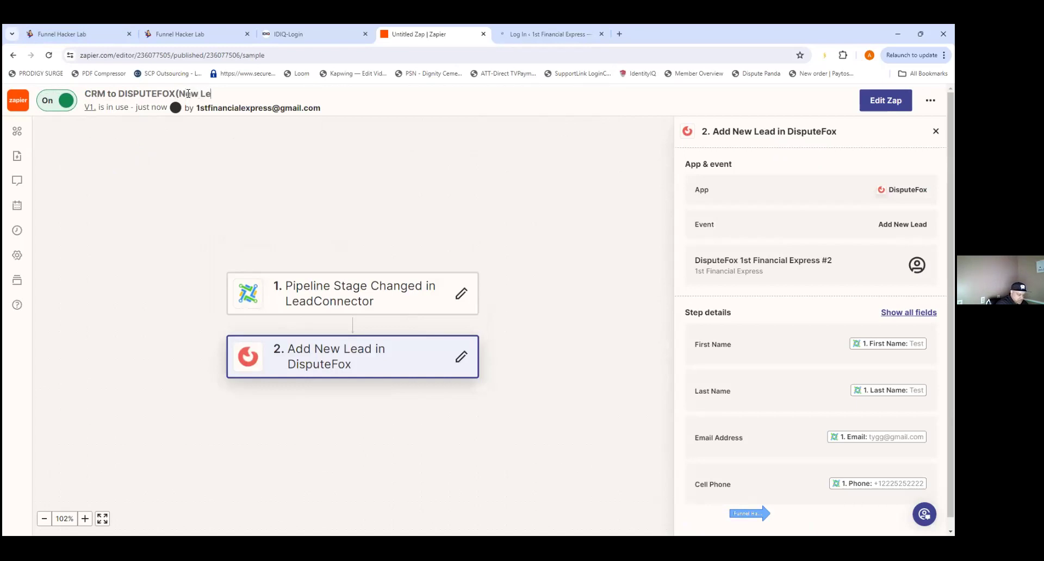
pyautogui.write(')')
pyautogui.click(243, 167)
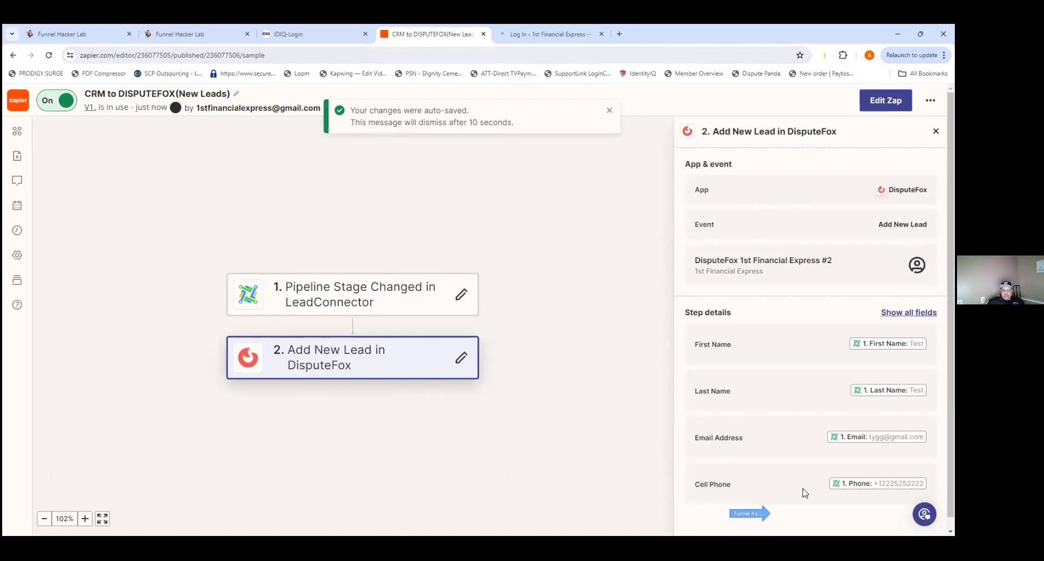
# - Return to the Zaps list and duplicate the CRM to DISPUTEFOX(New Leads) Zap
pyautogui.scroll(-3, 805, 492)
pyautogui.scroll(5, 125, 233)
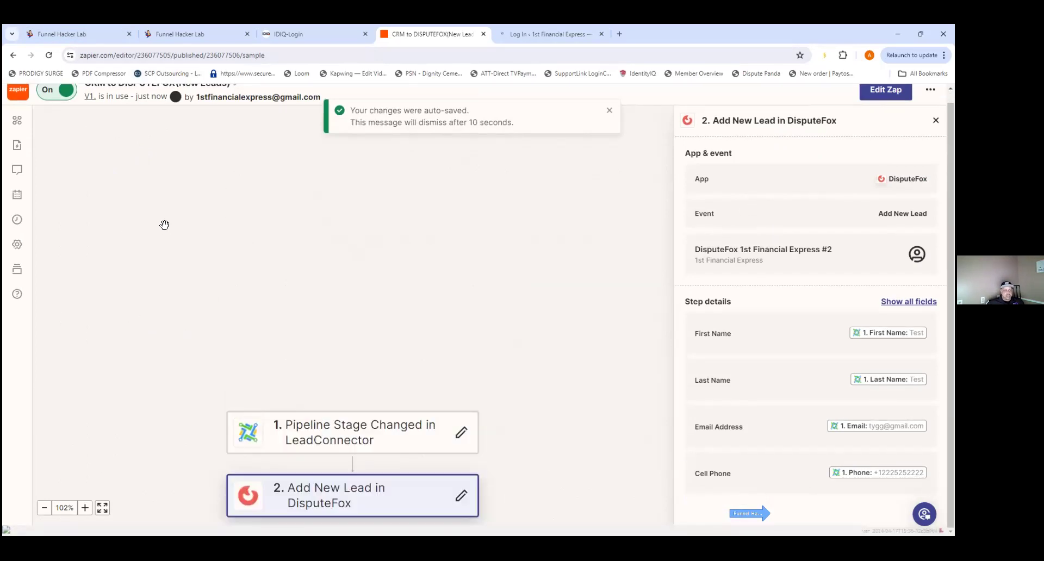
pyautogui.scroll(1, 17, 101)
pyautogui.click(17, 100)
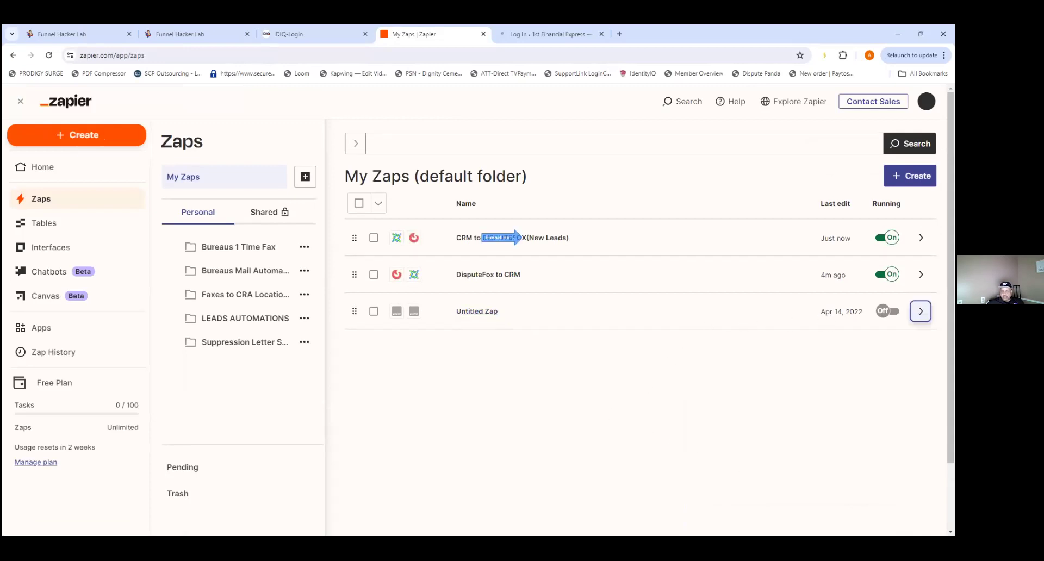
pyautogui.click(554, 240)
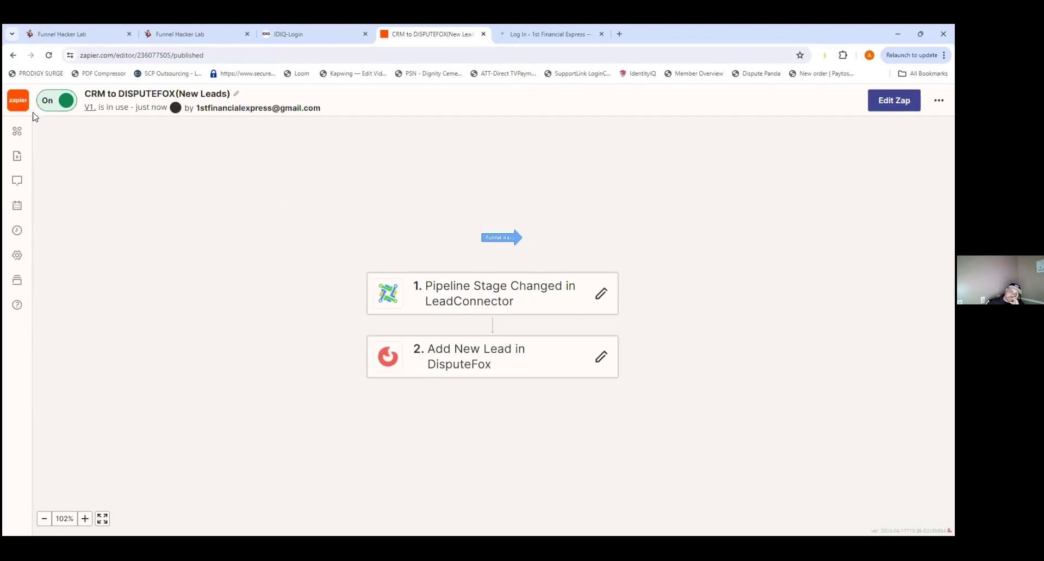
pyautogui.click(22, 103)
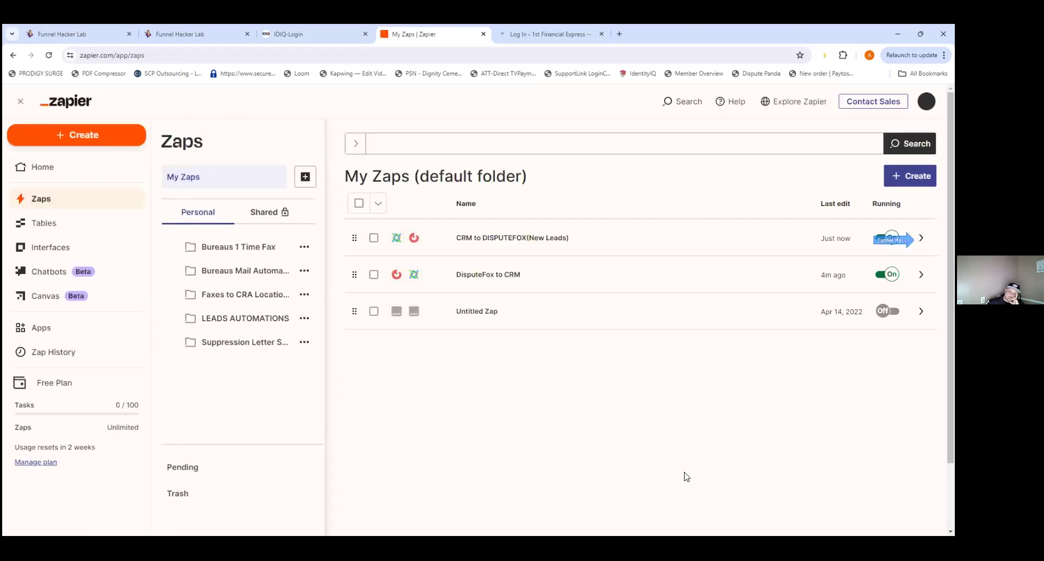
pyautogui.click(921, 237)
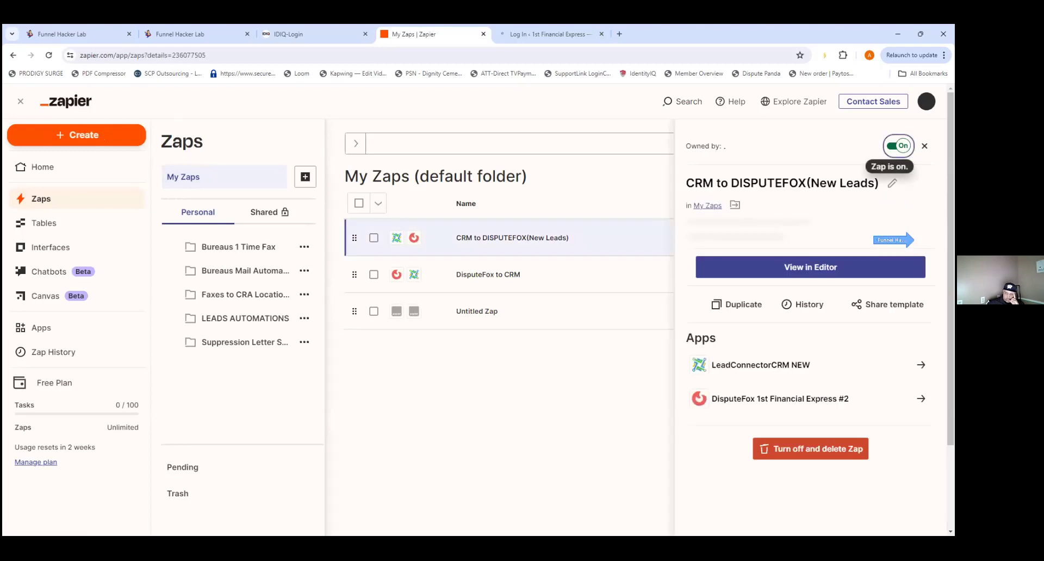
pyautogui.click(749, 295)
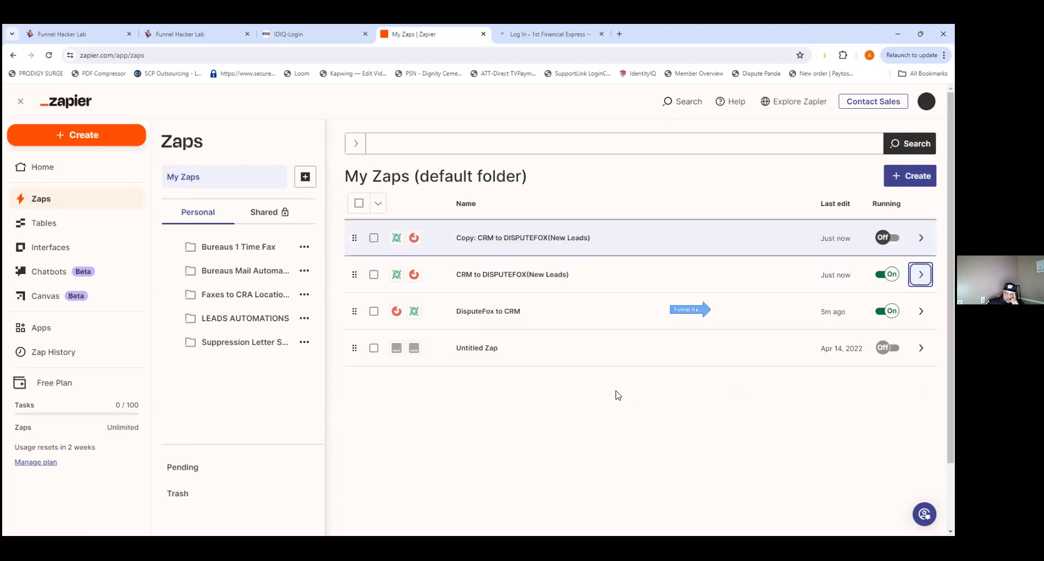
# - Open the duplicated Zap and rename it CRM to DISPUTEFOX(Clients)
pyautogui.click(498, 243)
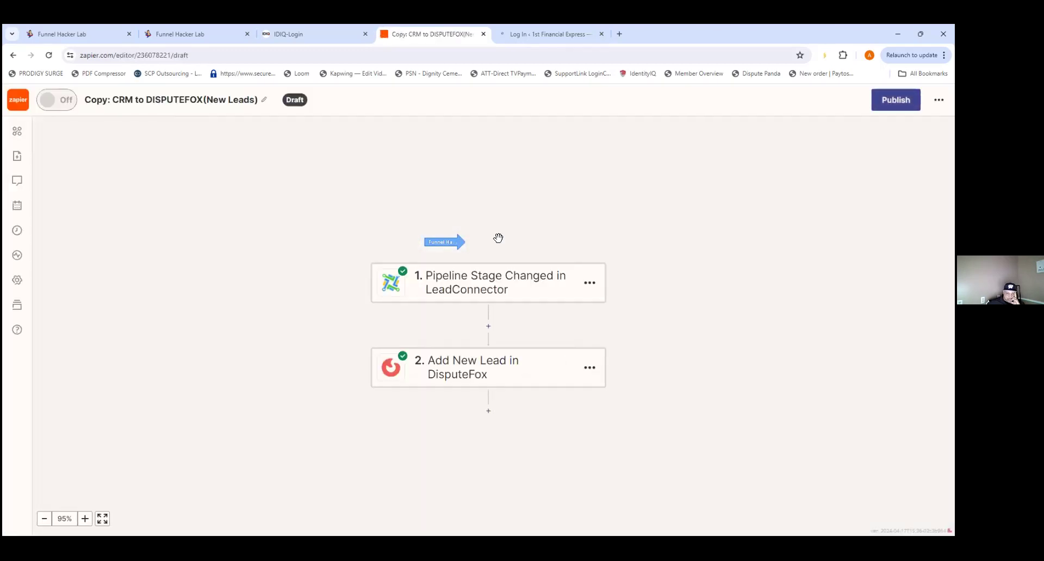
pyautogui.click(210, 98)
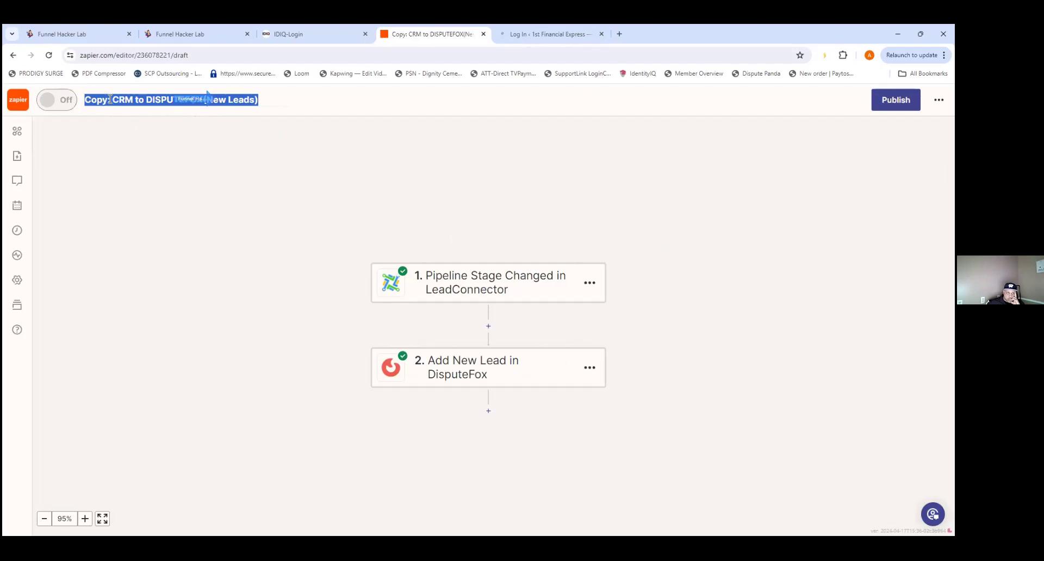
pyautogui.click(110, 99)
pyautogui.press('BackSpace')
pyautogui.press('BackSpace')
pyautogui.press('BackSpace')
pyautogui.press('BackSpace')
pyautogui.press('BackSpace')
pyautogui.press('BackSpace')
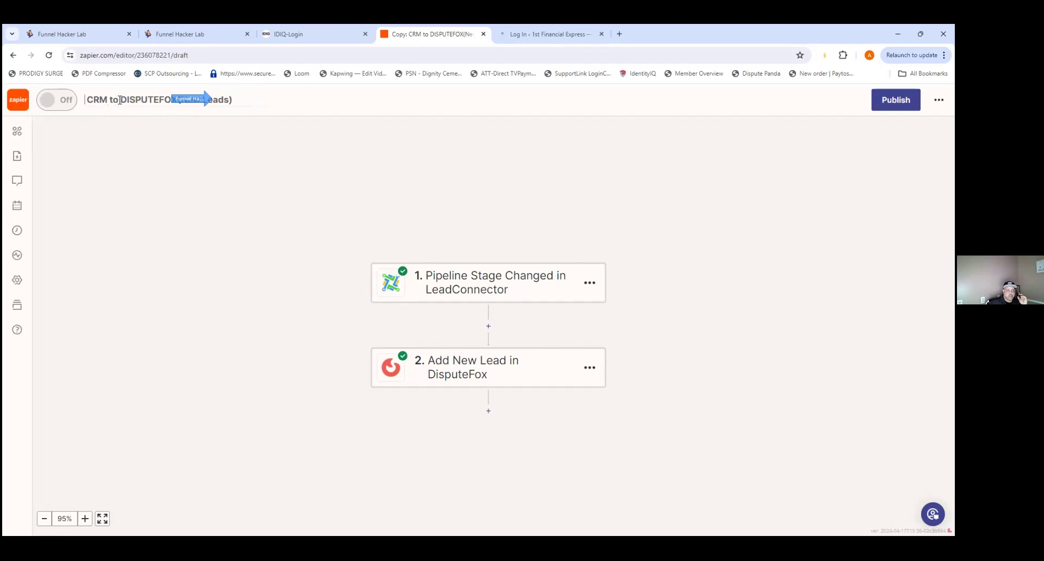
pyautogui.press('Return')
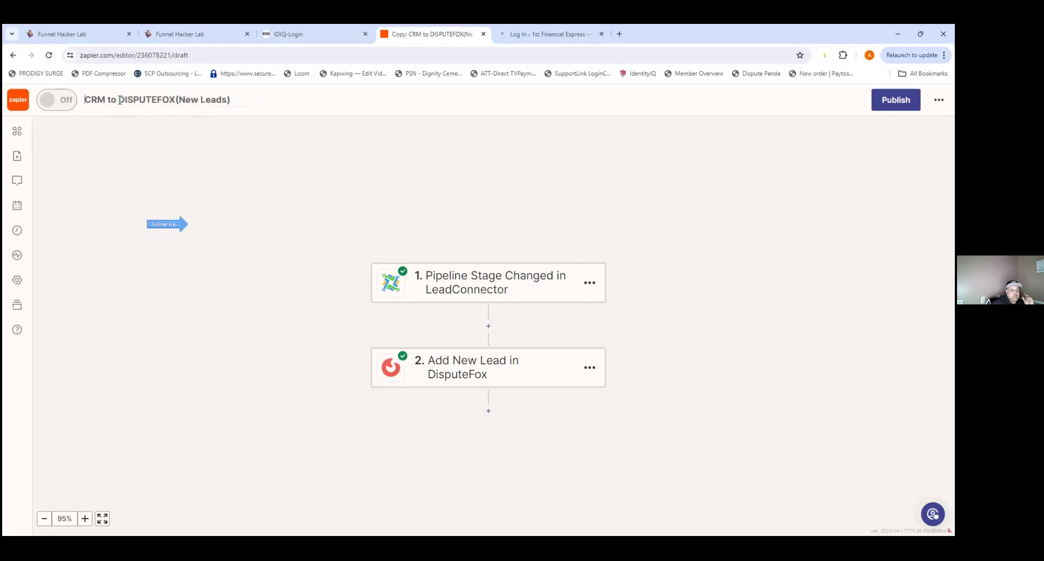
pyautogui.doubleClick(206, 98)
pyautogui.press('BackSpace')
pyautogui.press('BackSpace')
pyautogui.press('BackSpace')
pyautogui.press('BackSpace')
pyautogui.press('BackSpace')
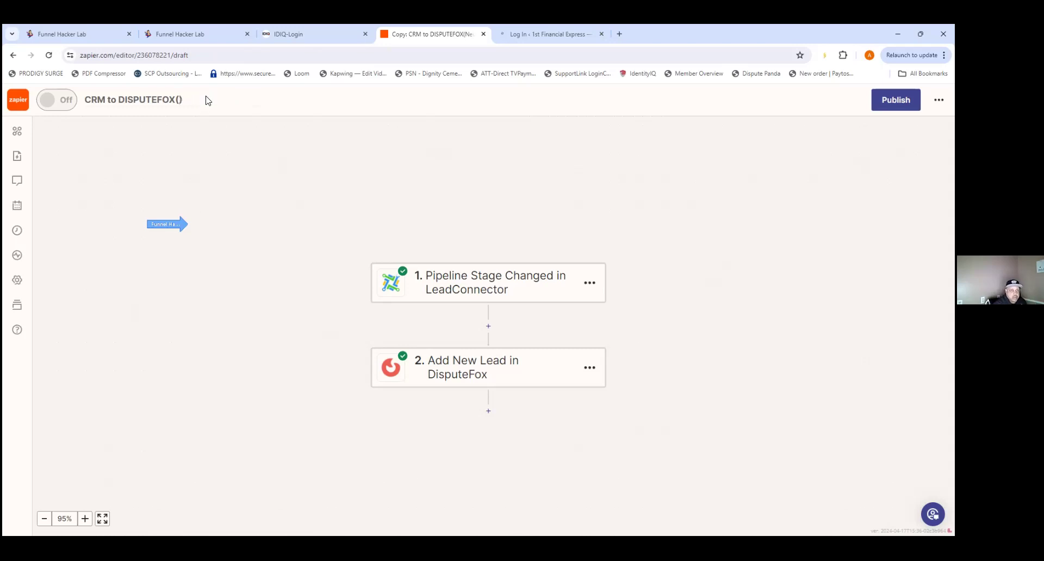
pyautogui.write('Clients')
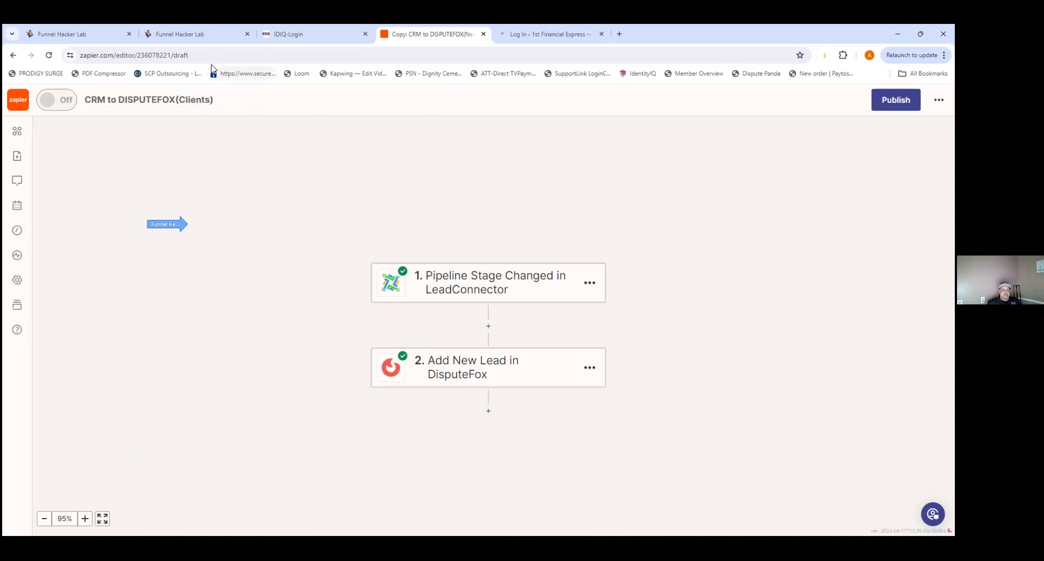
pyautogui.click(686, 161)
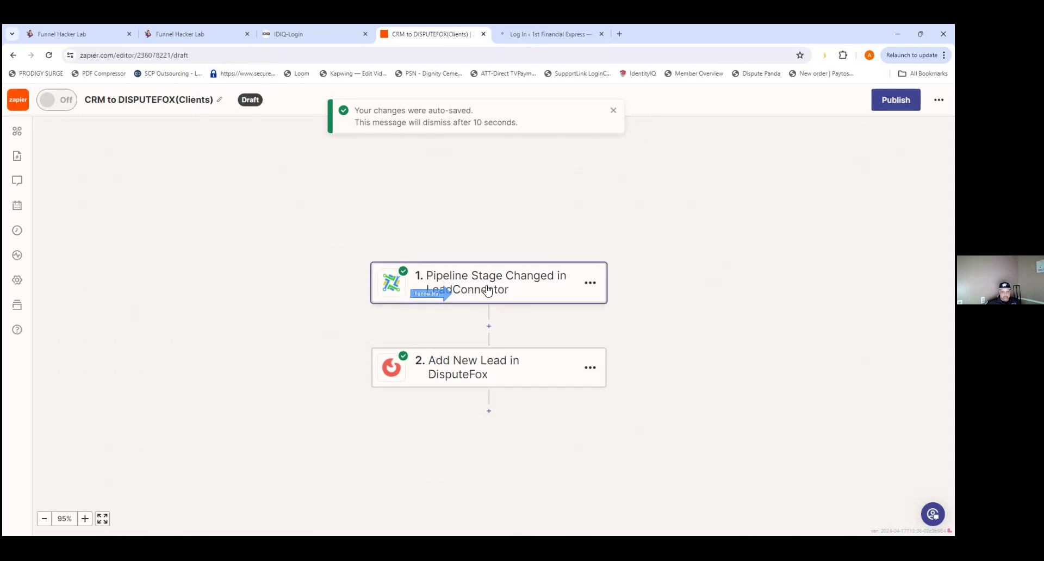
# - Set the LeadConnector trigger's Moved to Stage to Signed UP! and continue with the selected test record
pyautogui.click(592, 284)
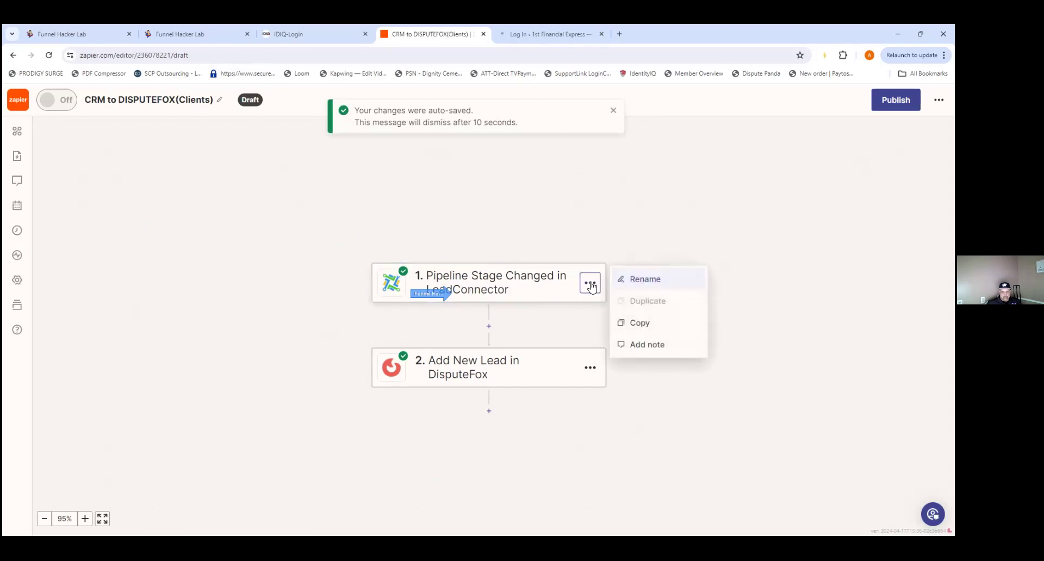
pyautogui.click(496, 282)
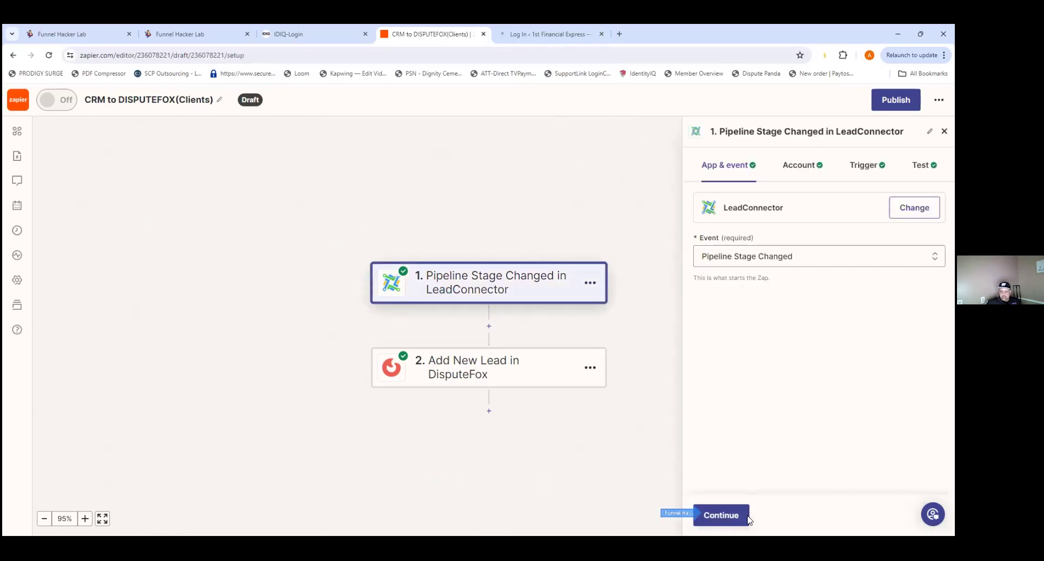
pyautogui.click(725, 518)
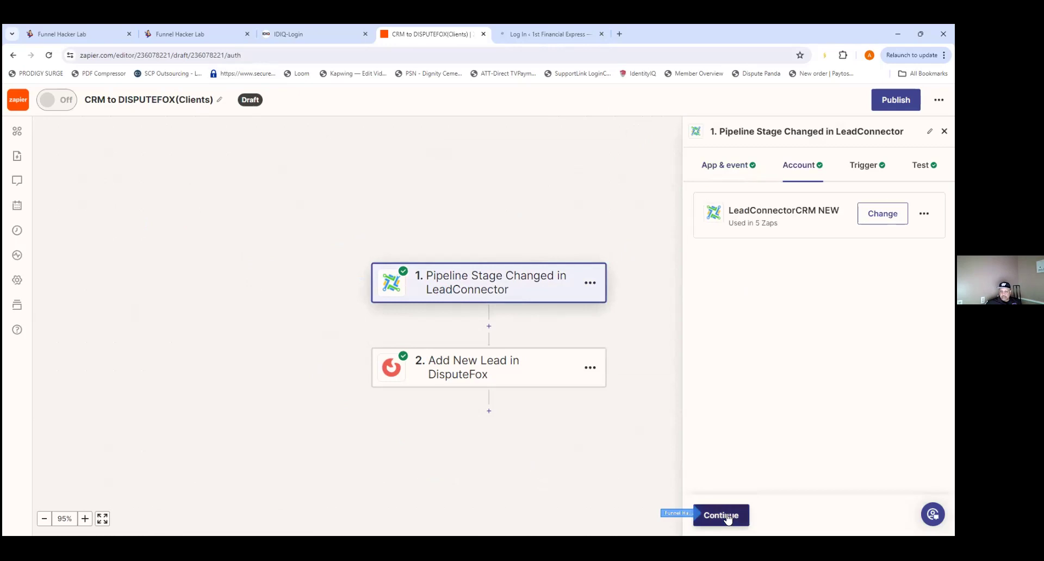
pyautogui.click(728, 517)
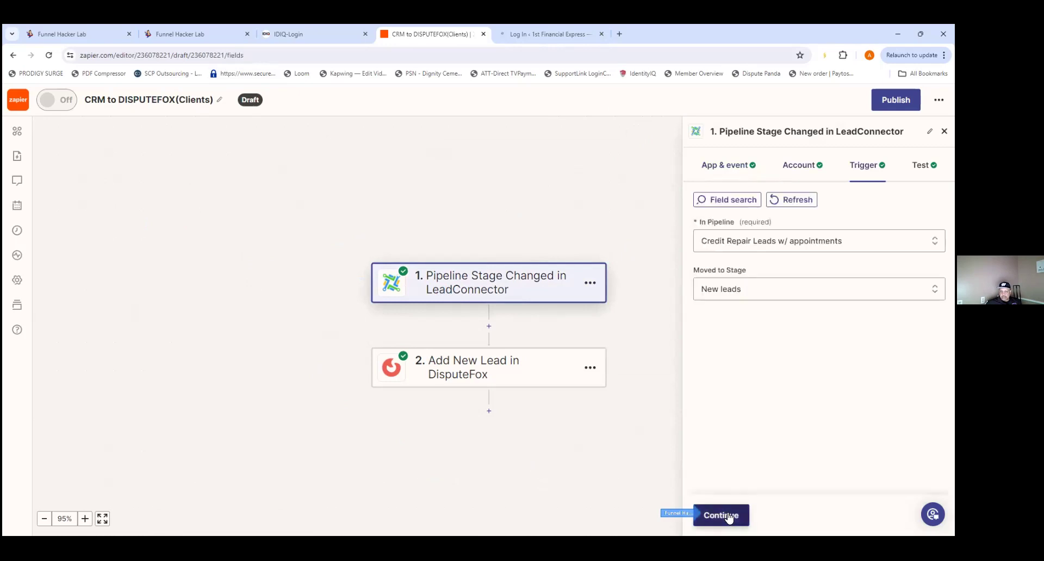
pyautogui.click(763, 295)
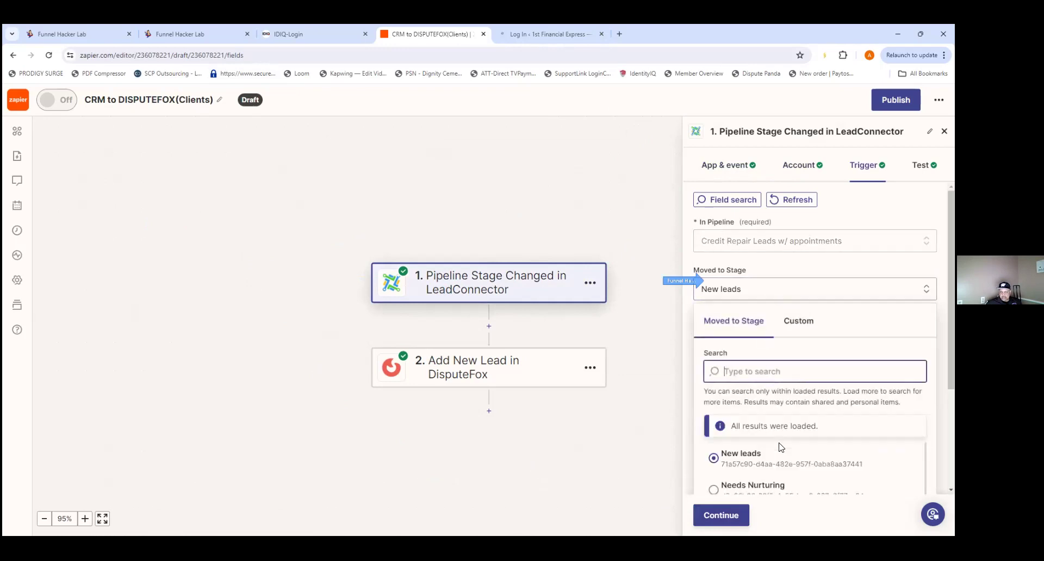
pyautogui.scroll(-5, 781, 452)
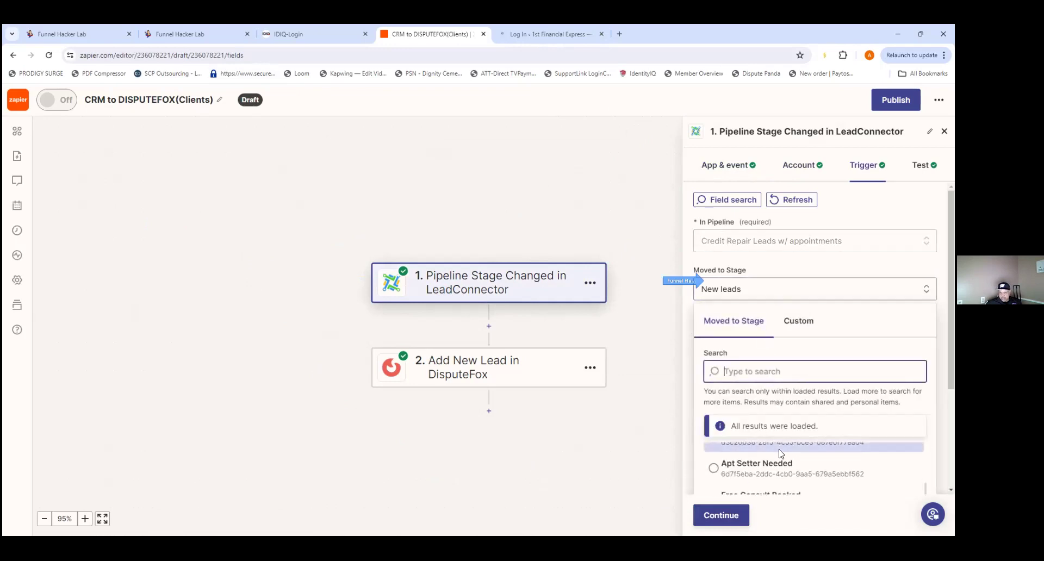
pyautogui.scroll(-5, 781, 453)
pyautogui.scroll(2, 762, 416)
pyautogui.scroll(-2, 761, 417)
pyautogui.click(748, 417)
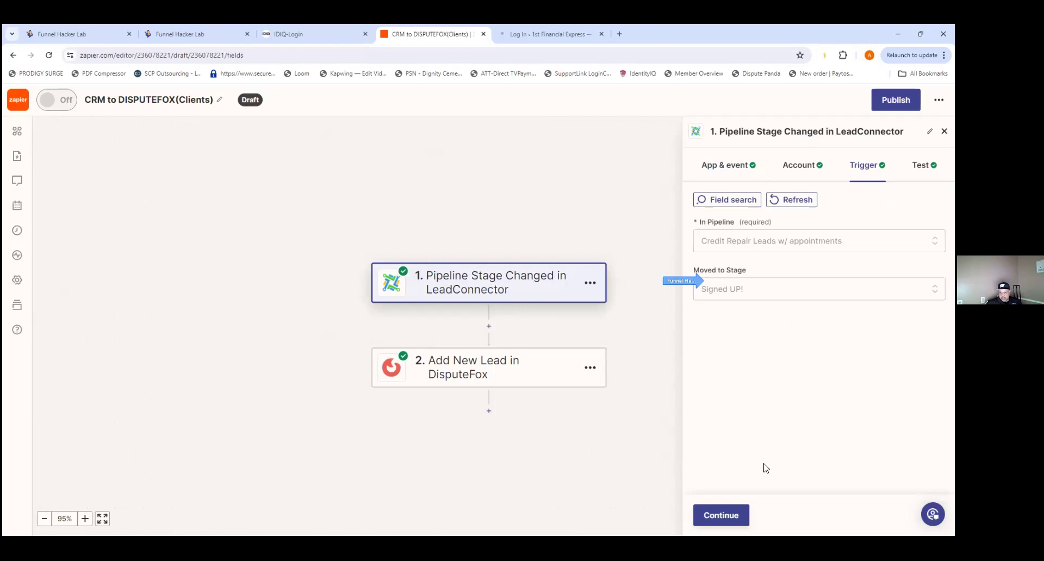
pyautogui.click(738, 506)
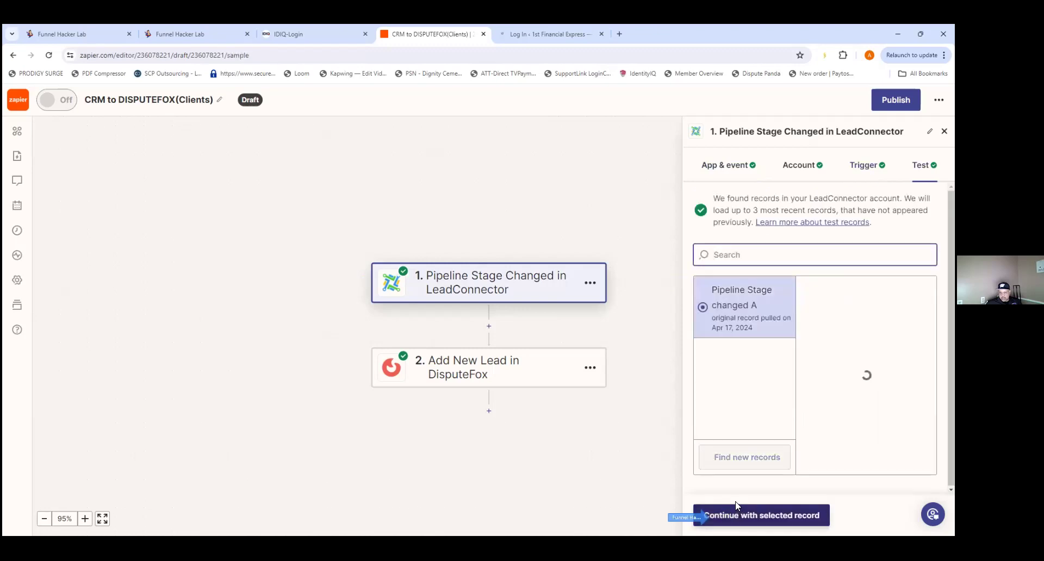
pyautogui.click(760, 515)
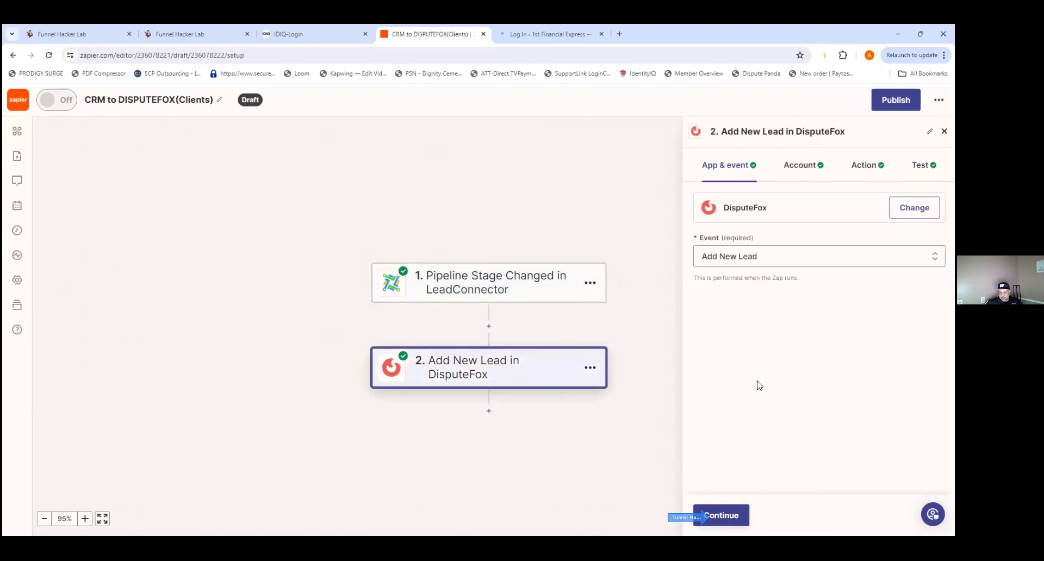
# - Change the DisputeFox action event to Add New Client and continue with the connected account to the action fields
pyautogui.click(746, 256)
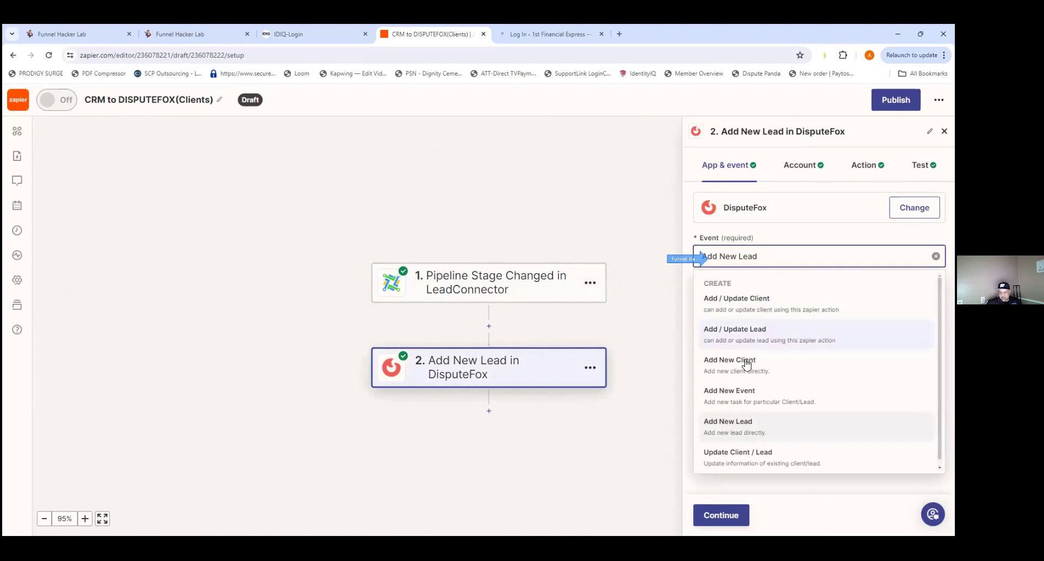
pyautogui.click(745, 362)
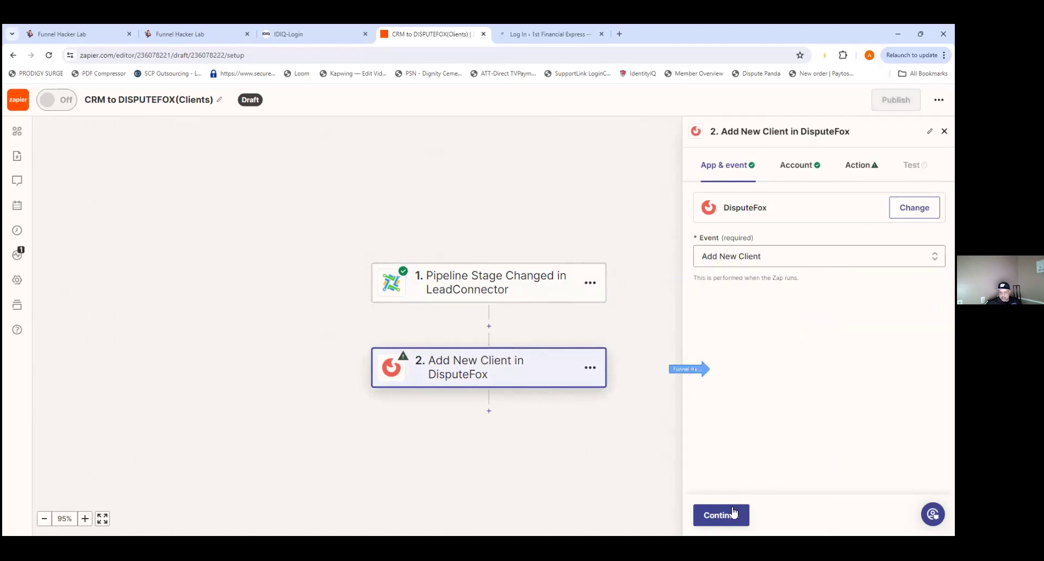
pyautogui.click(730, 514)
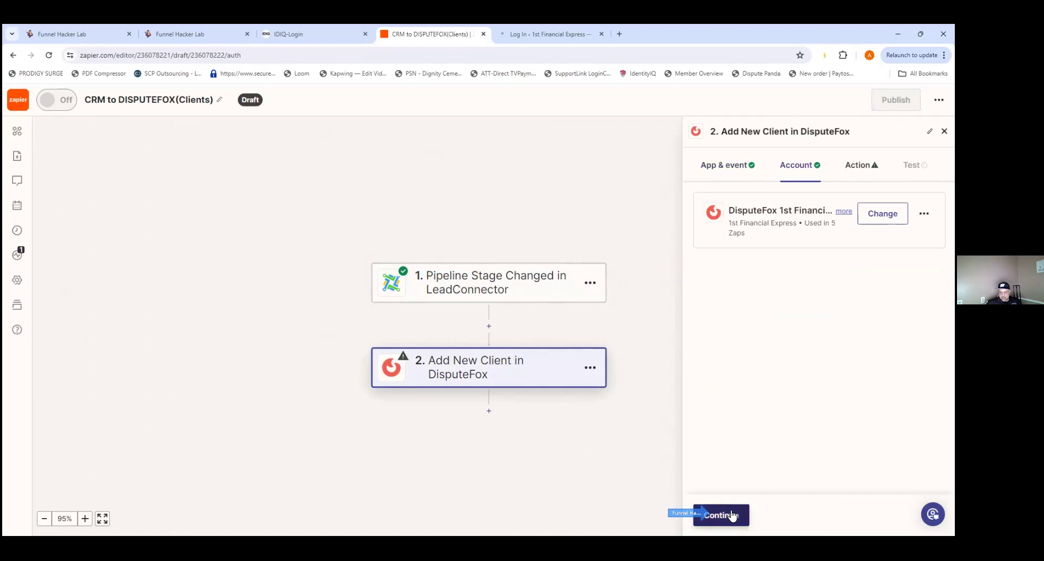
pyautogui.click(732, 515)
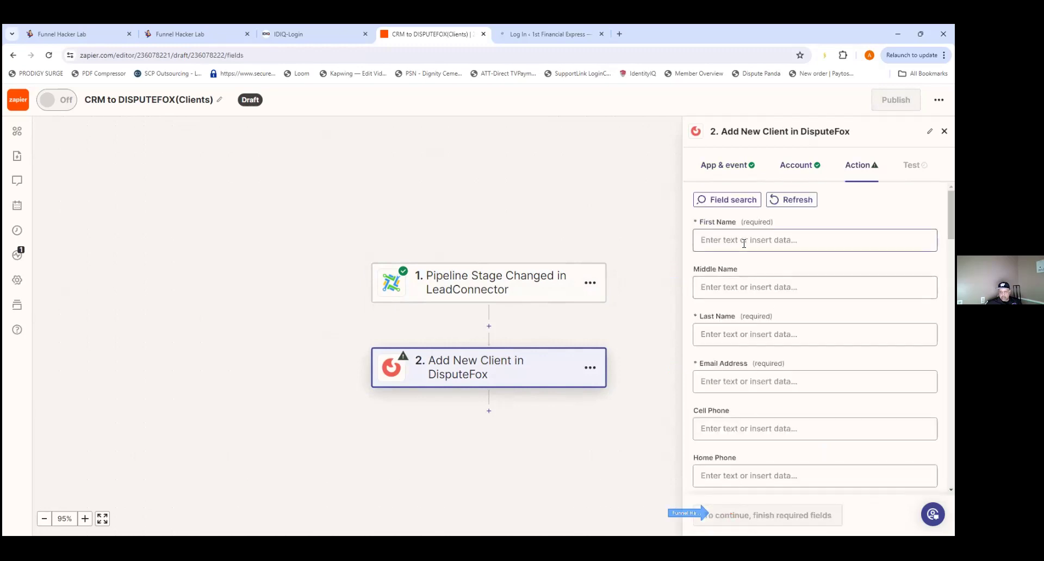
# - Map the trigger's First Name data to the new client's First Name field
pyautogui.click(744, 241)
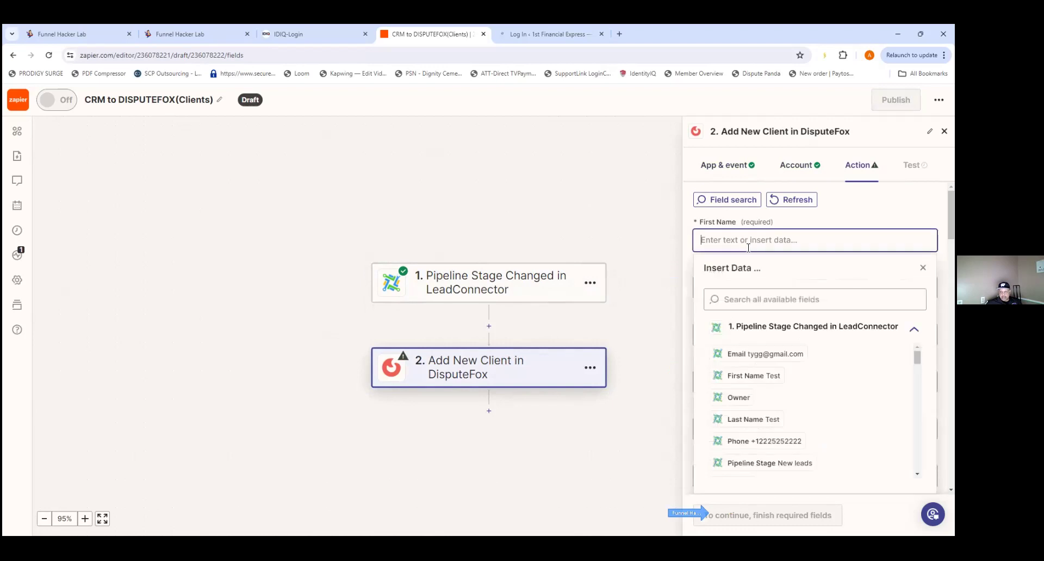
pyautogui.click(768, 381)
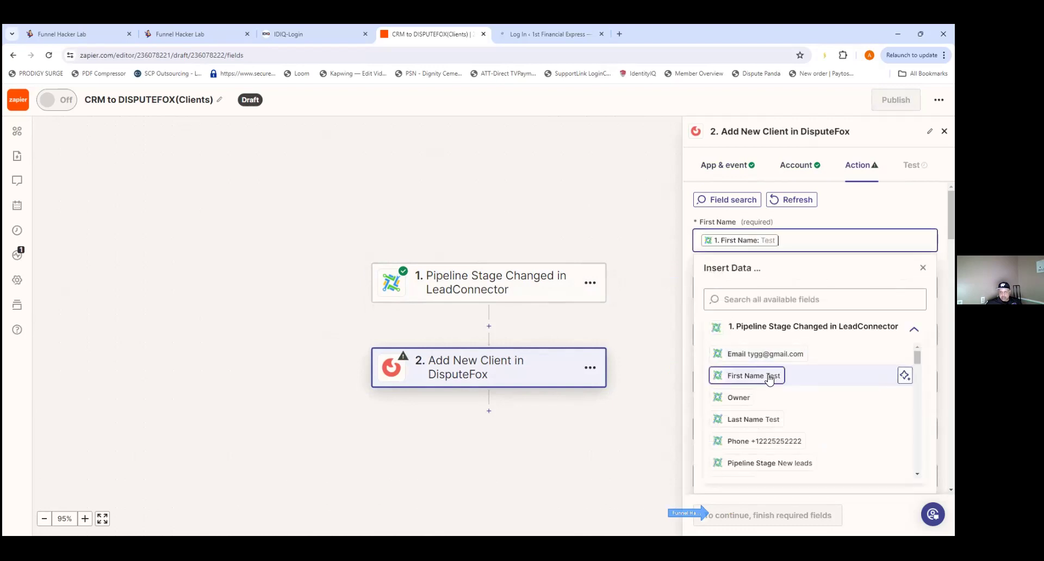
# - Map the trigger's Last Name data to the new client's Last Name field
pyautogui.click(659, 321)
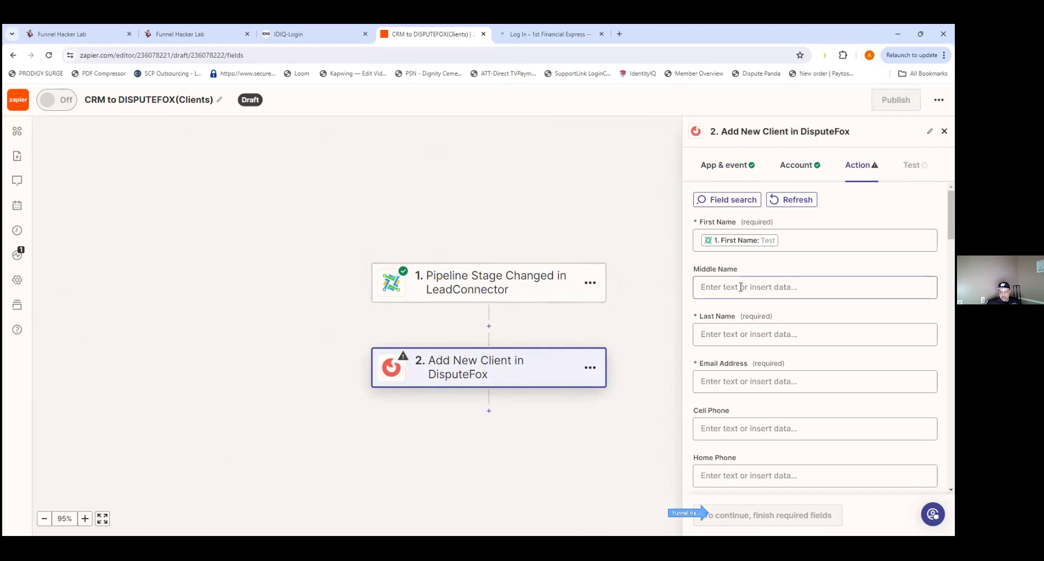
pyautogui.click(751, 334)
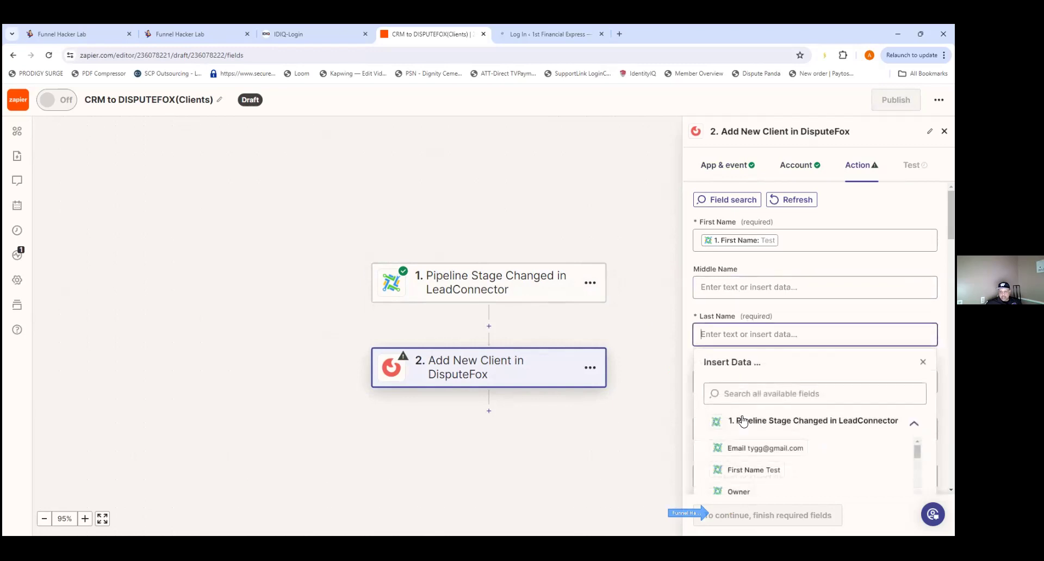
pyautogui.scroll(-3, 752, 480)
pyautogui.click(753, 463)
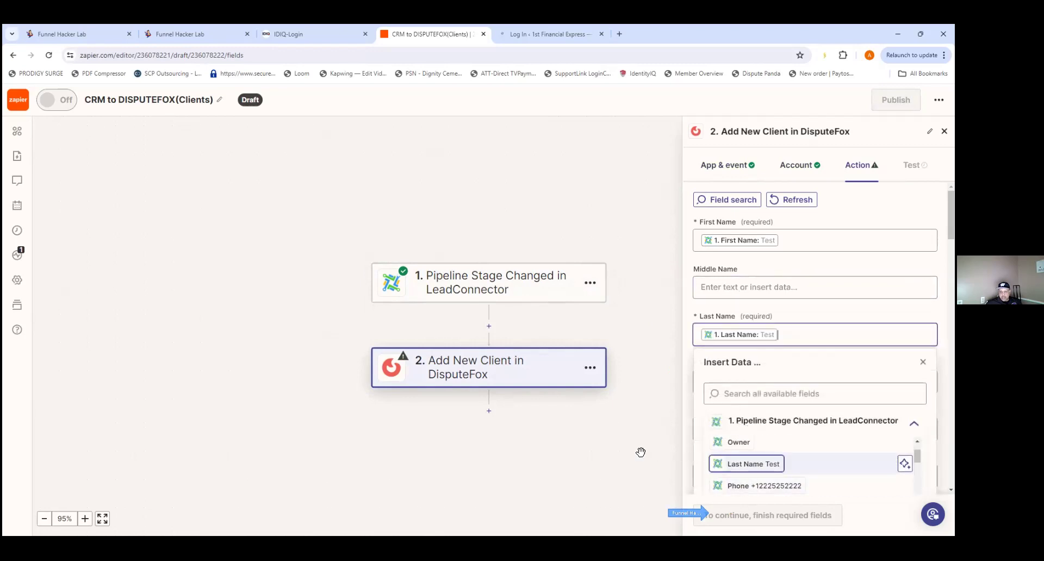
pyautogui.click(659, 433)
# - Map the trigger's Email data to the new client's Email Address field
pyautogui.click(738, 387)
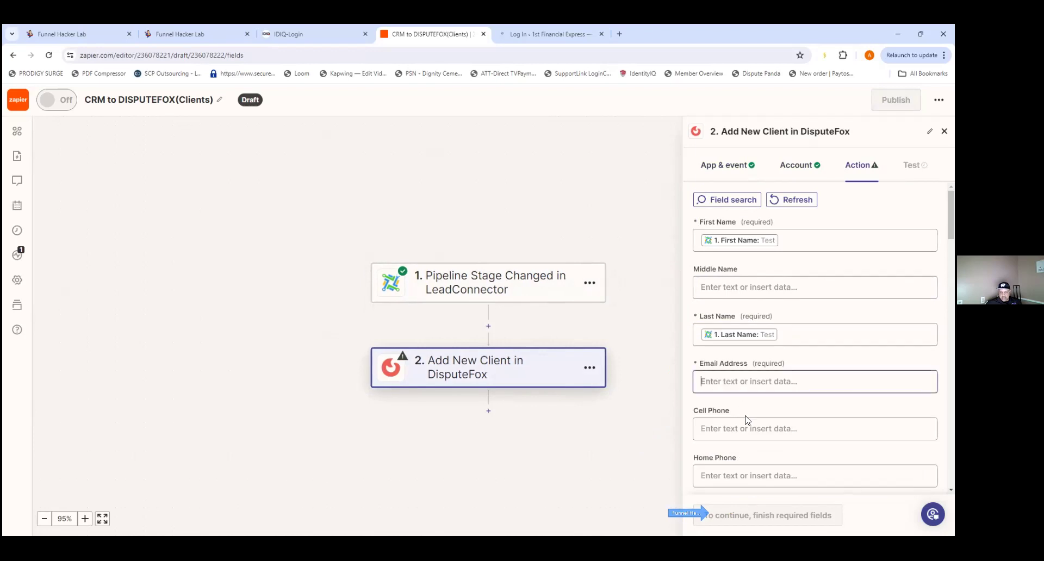
pyautogui.scroll(-1, 753, 463)
pyautogui.click(754, 445)
pyautogui.click(644, 429)
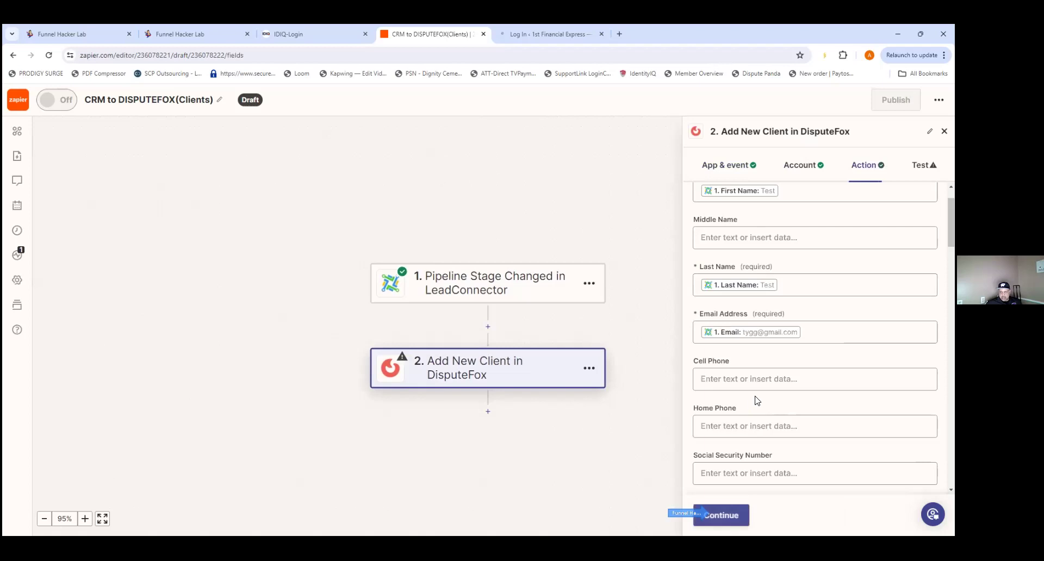
# - Map the trigger's Phone data to the new client's Cell Phone field
pyautogui.scroll(-1, 756, 365)
pyautogui.click(757, 331)
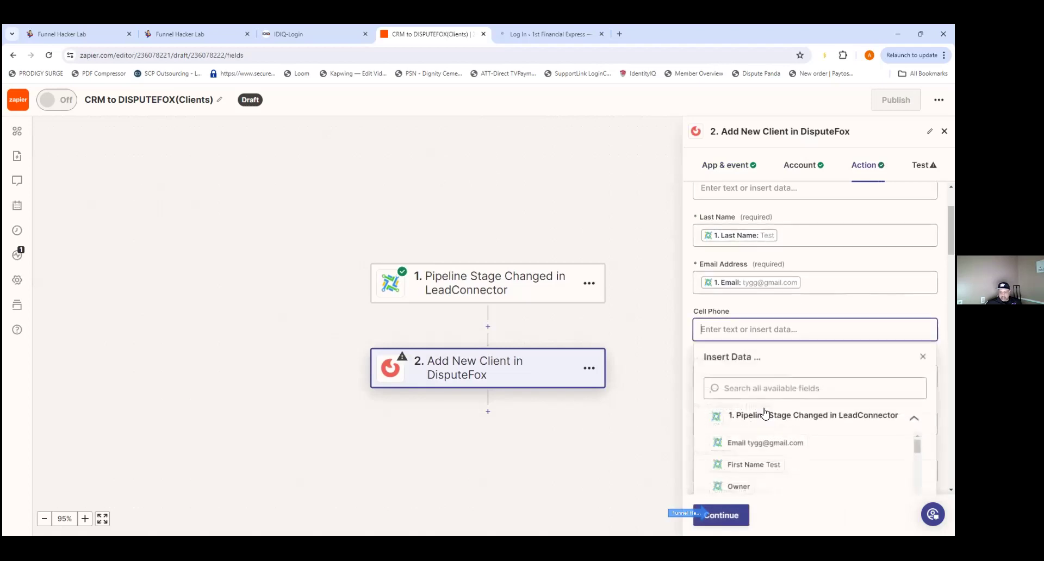
pyautogui.scroll(-1, 768, 455)
pyautogui.click(764, 480)
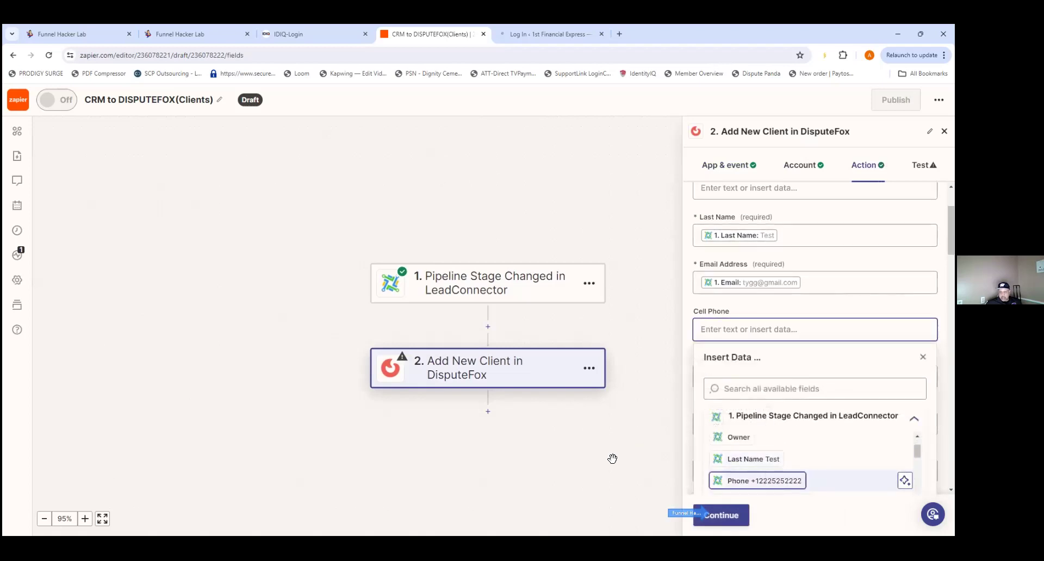
pyautogui.click(612, 460)
# - Look through the trigger's available data for an entry that suits the Social Security Number field
pyautogui.click(753, 382)
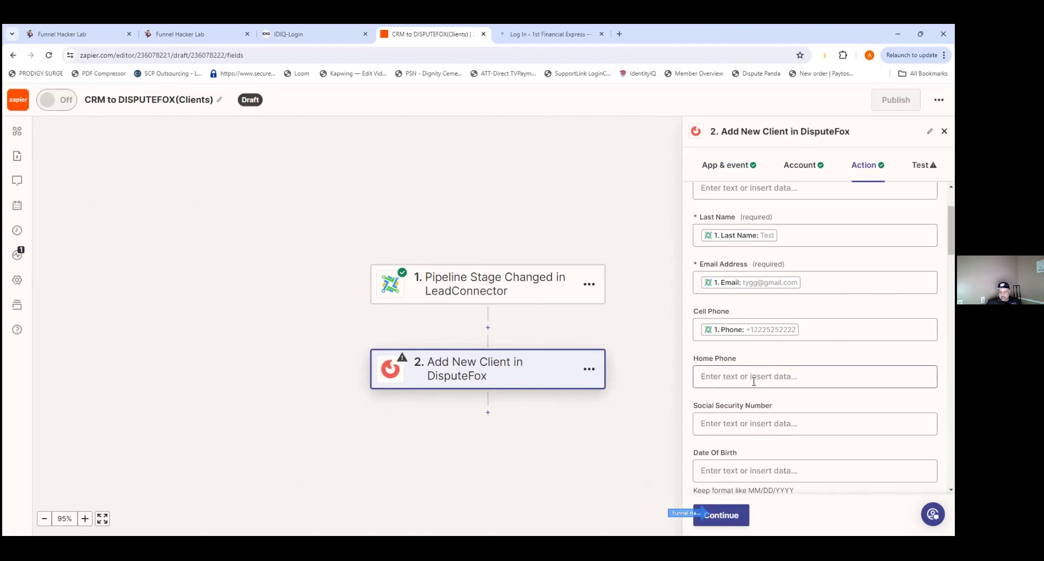
pyautogui.click(751, 421)
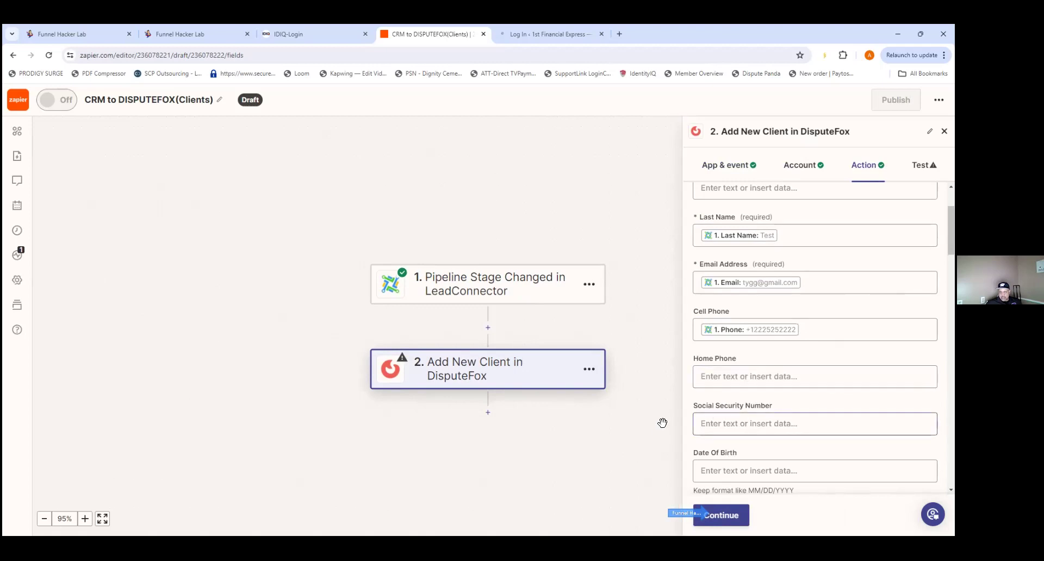
pyautogui.click(741, 420)
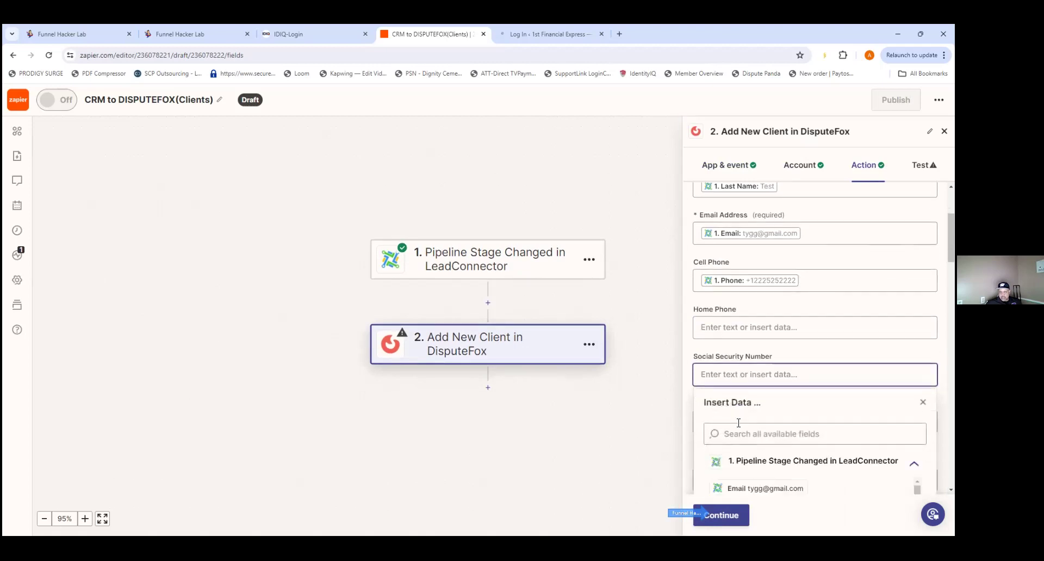
pyautogui.scroll(-1, 740, 426)
pyautogui.scroll(-1, 739, 425)
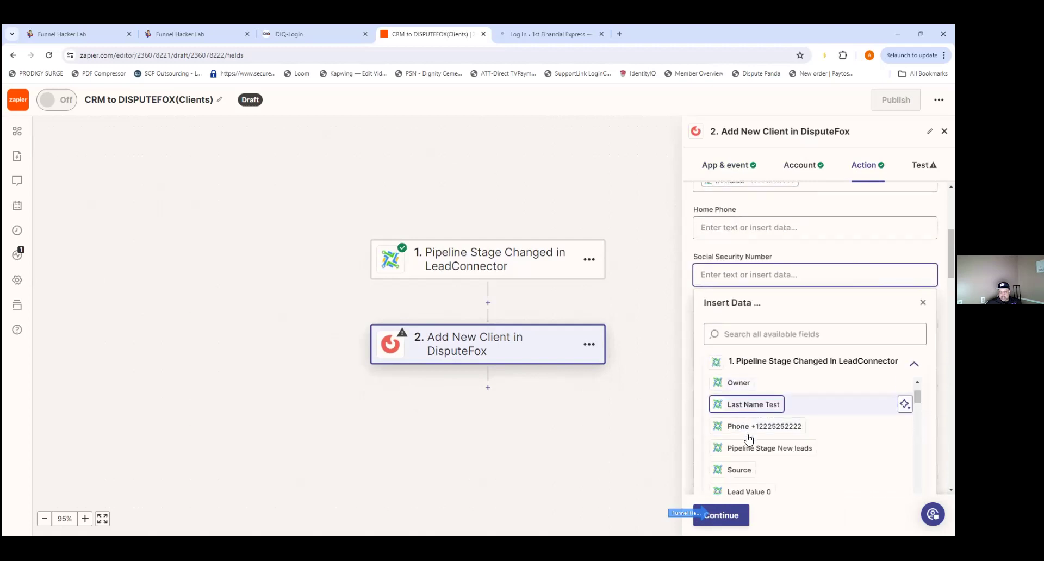
pyautogui.scroll(-3, 746, 434)
pyautogui.scroll(-3, 750, 441)
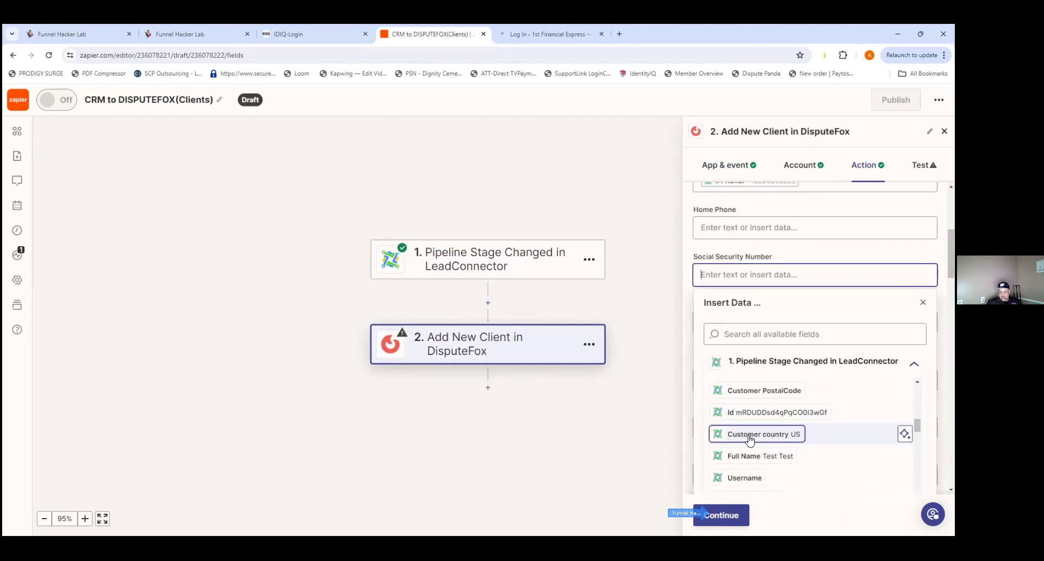
pyautogui.scroll(-5, 751, 440)
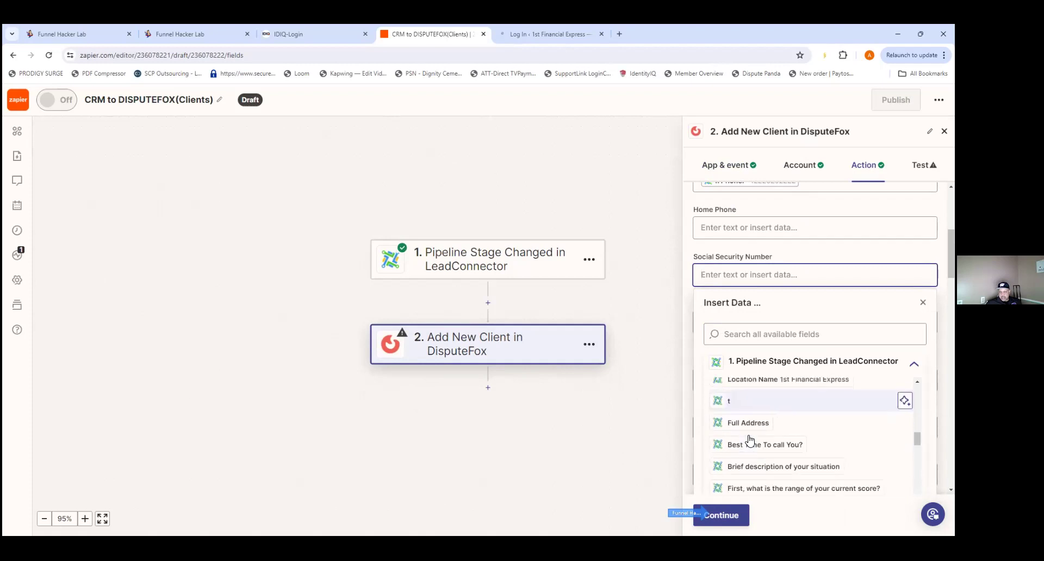
pyautogui.scroll(-2, 751, 438)
pyautogui.scroll(5, 749, 438)
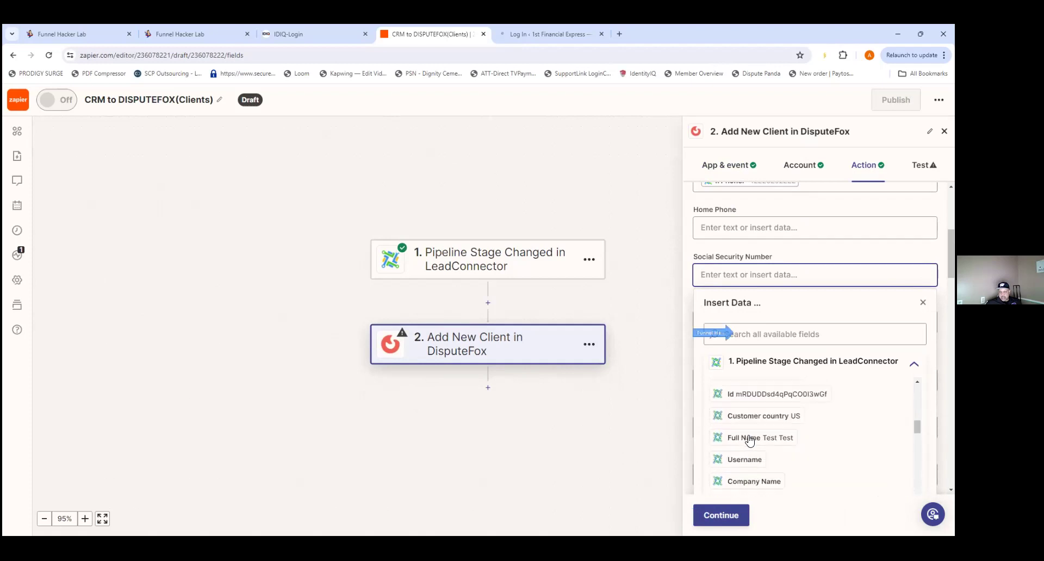
# - Search the trigger's available data for "social security", then clear the search and close the data list
pyautogui.click(750, 341)
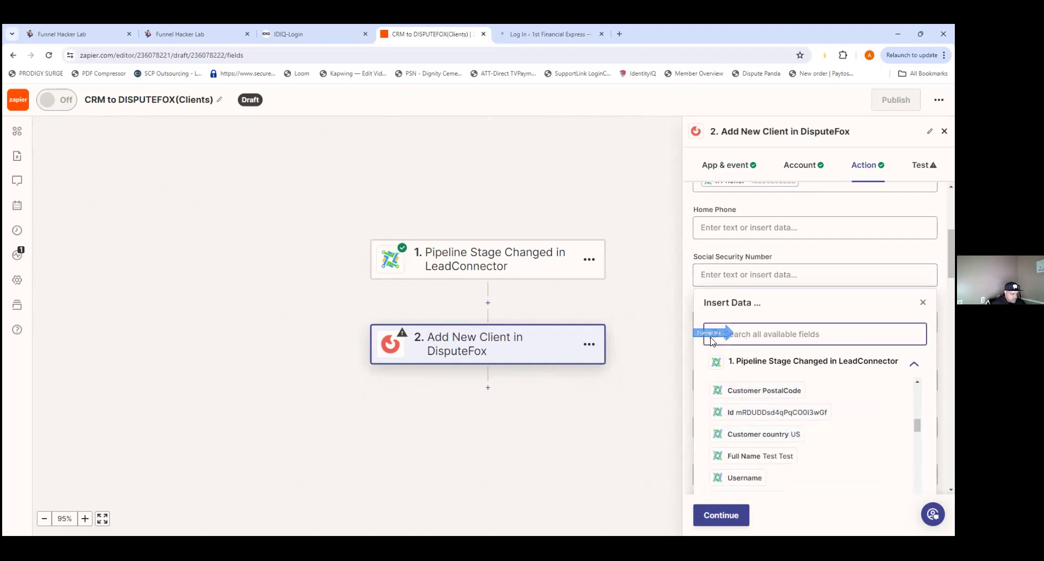
pyautogui.write('socia')
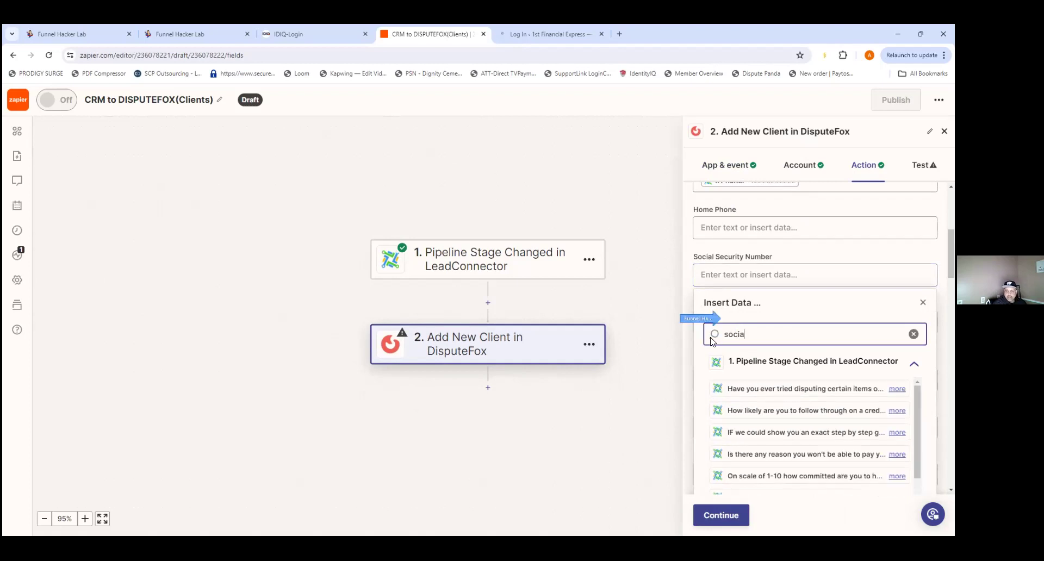
pyautogui.write('l')
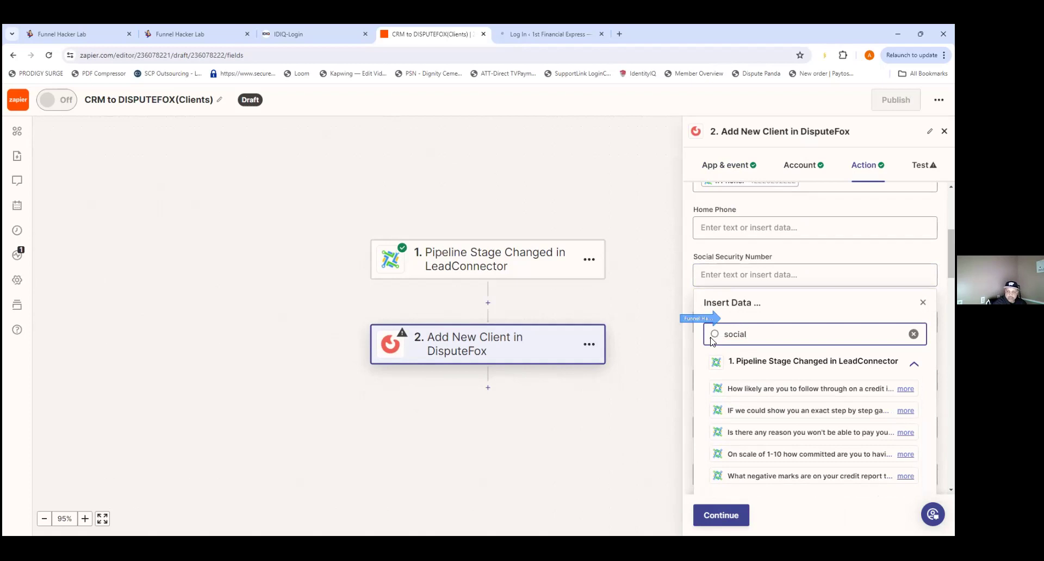
pyautogui.press('BackSpace')
pyautogui.press('BackSpace')
pyautogui.press('BackSpace')
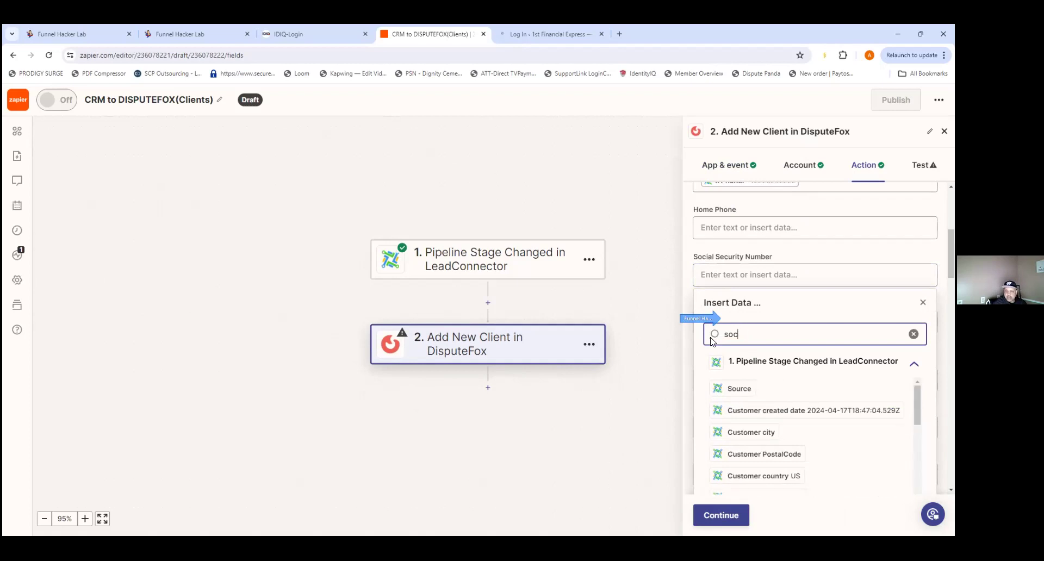
pyautogui.write('ial sec')
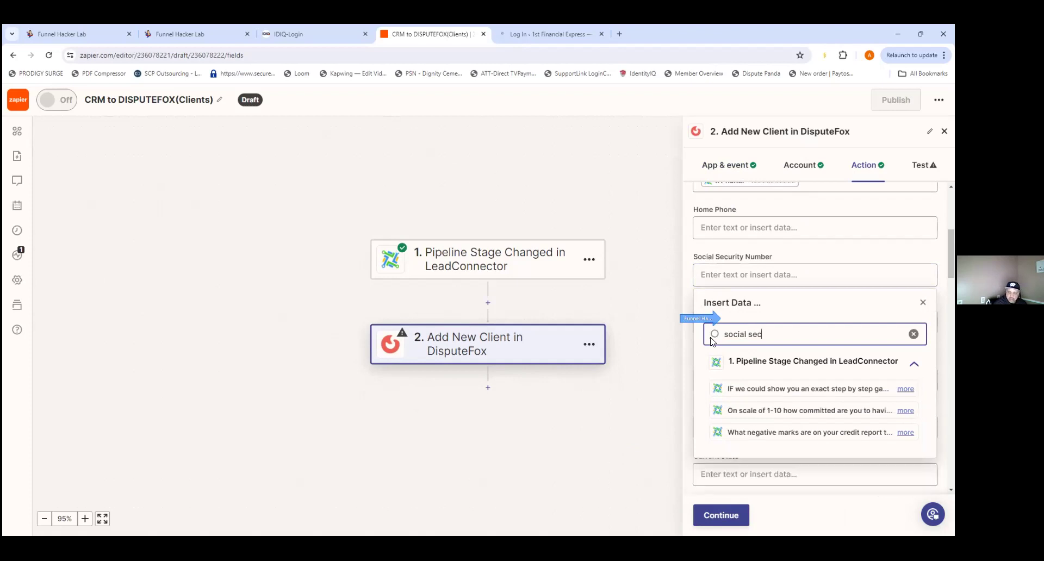
pyautogui.write('urity')
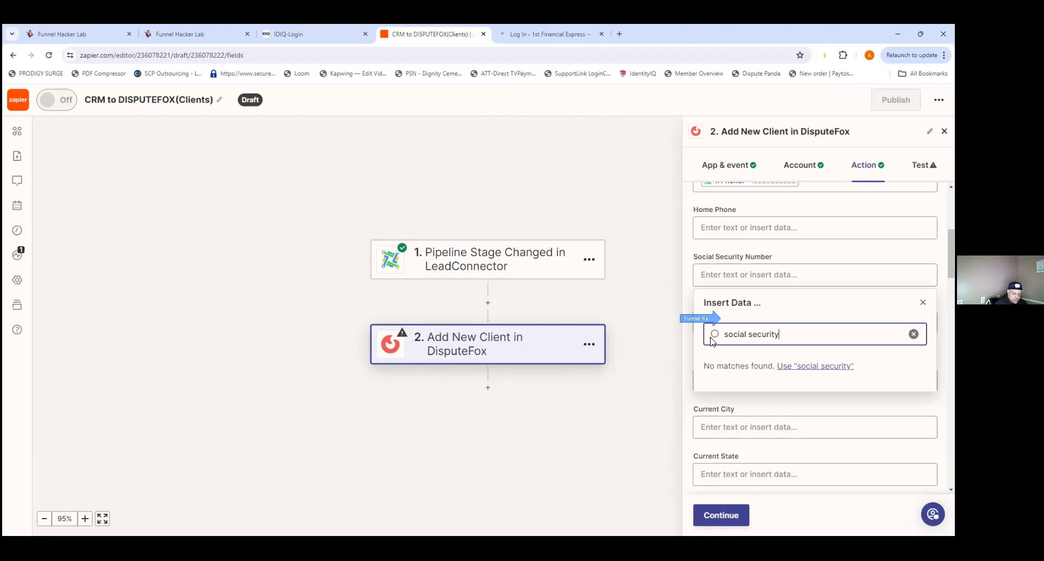
pyautogui.press('BackSpace')
pyautogui.press('BackSpace')
pyautogui.press('BackSpace')
pyautogui.press('BackSpace')
pyautogui.press('BackSpace')
pyautogui.press('BackSpace')
pyautogui.press('BackSpace')
pyautogui.press('BackSpace')
pyautogui.press('BackSpace')
pyautogui.press('BackSpace')
pyautogui.press('BackSpace')
pyautogui.press('BackSpace')
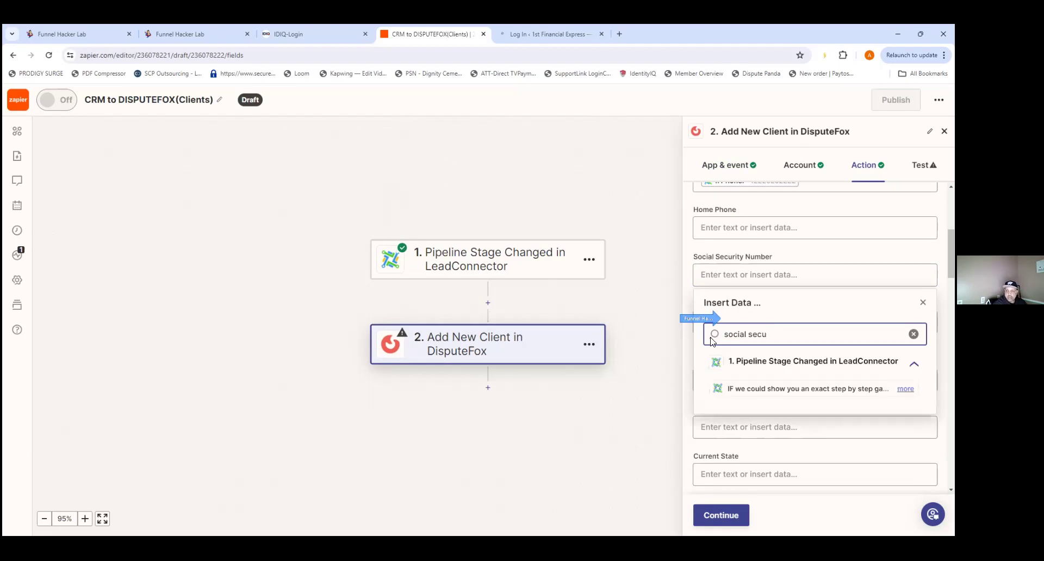
pyautogui.press('BackSpace')
pyautogui.press('BackSpace')
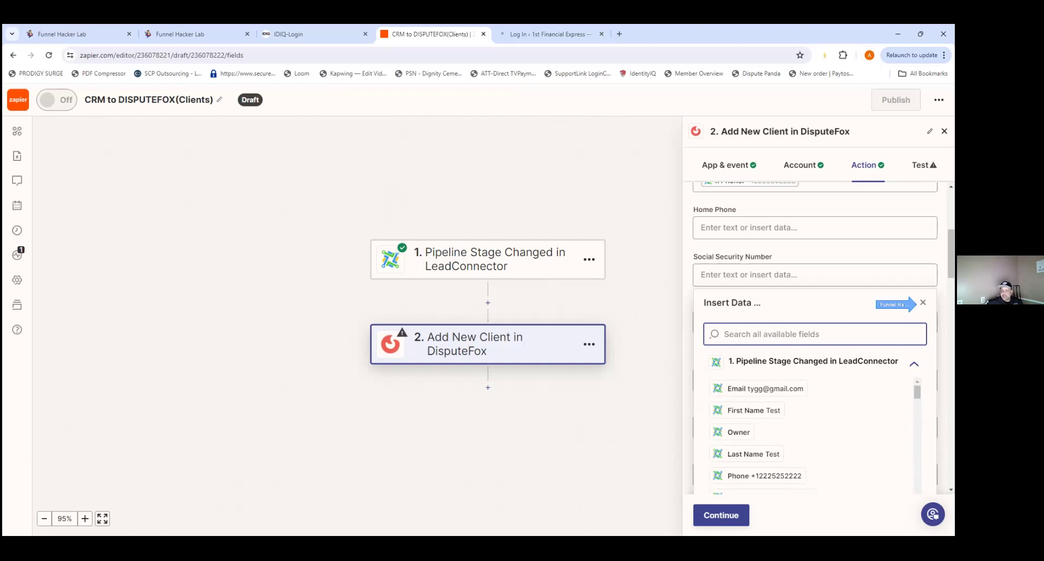
pyautogui.click(923, 303)
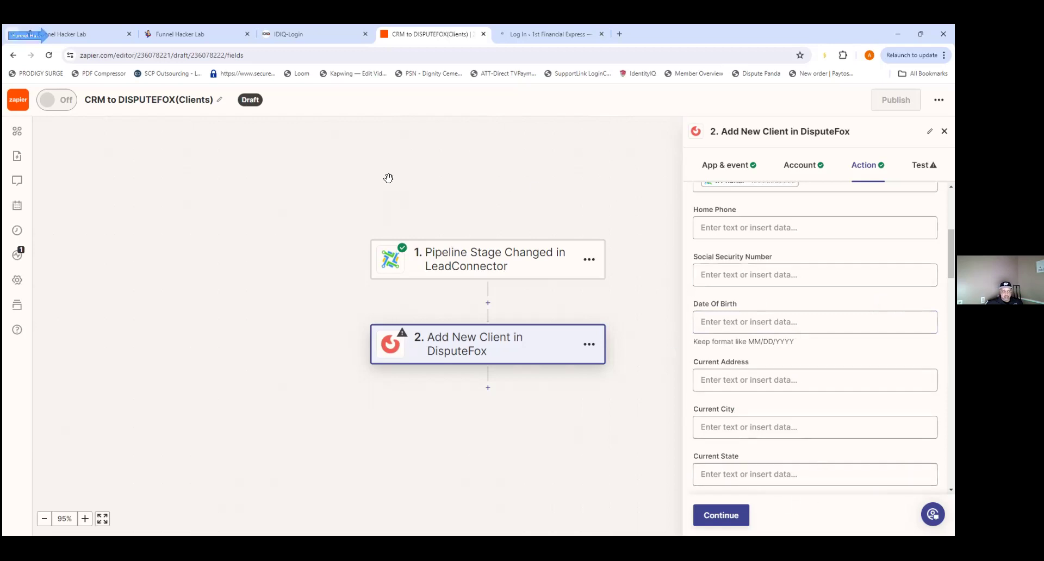
# - Switch to the Funnel Hacker Lab CRM and open the Custom Fields settings
pyautogui.click(66, 32)
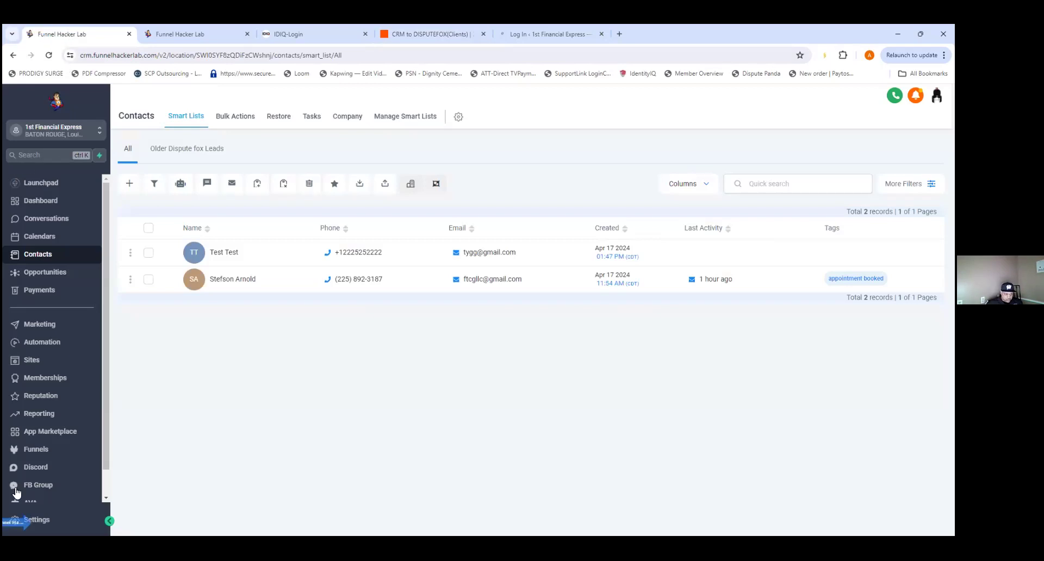
pyautogui.click(24, 521)
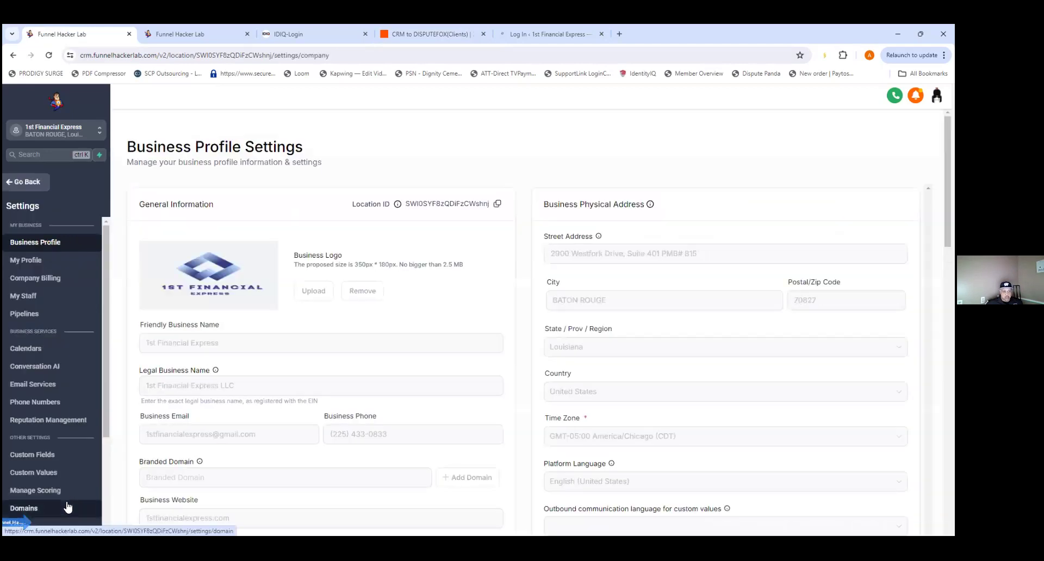
pyautogui.click(58, 462)
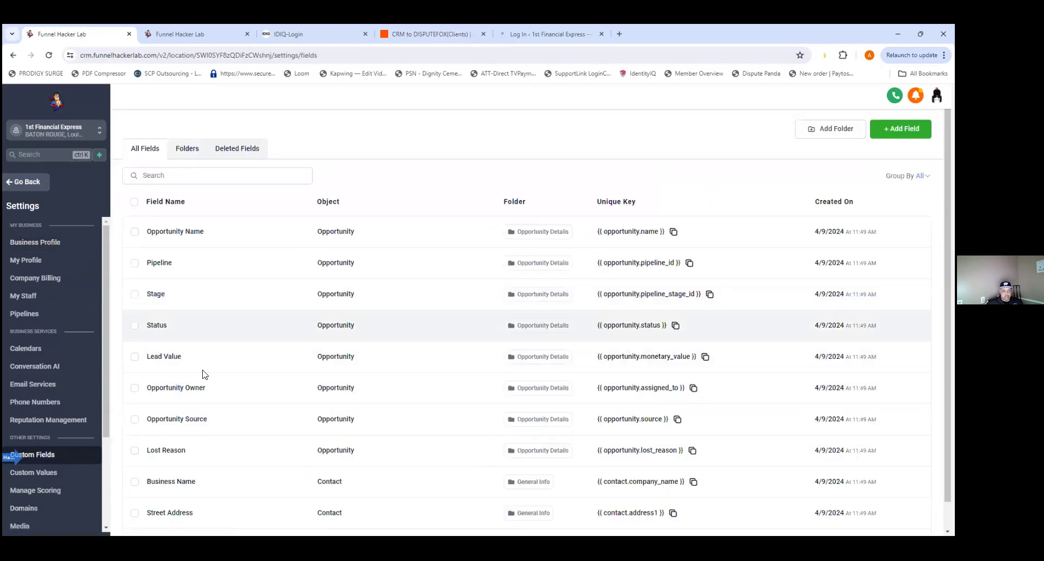
# - Create a Number custom field for contacts named Last Four Social Security # in the General Info group
pyautogui.click(900, 129)
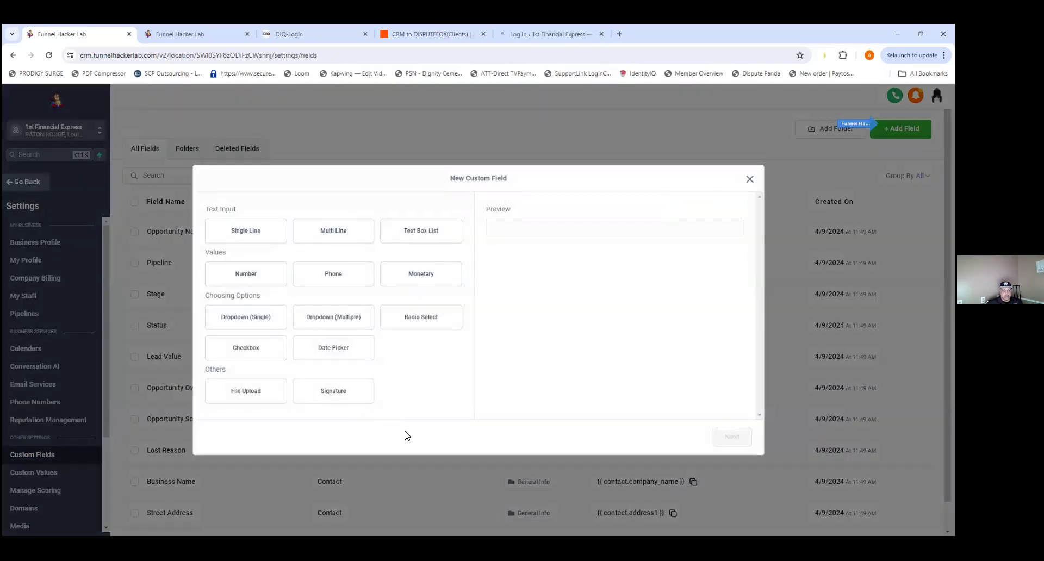
pyautogui.click(270, 279)
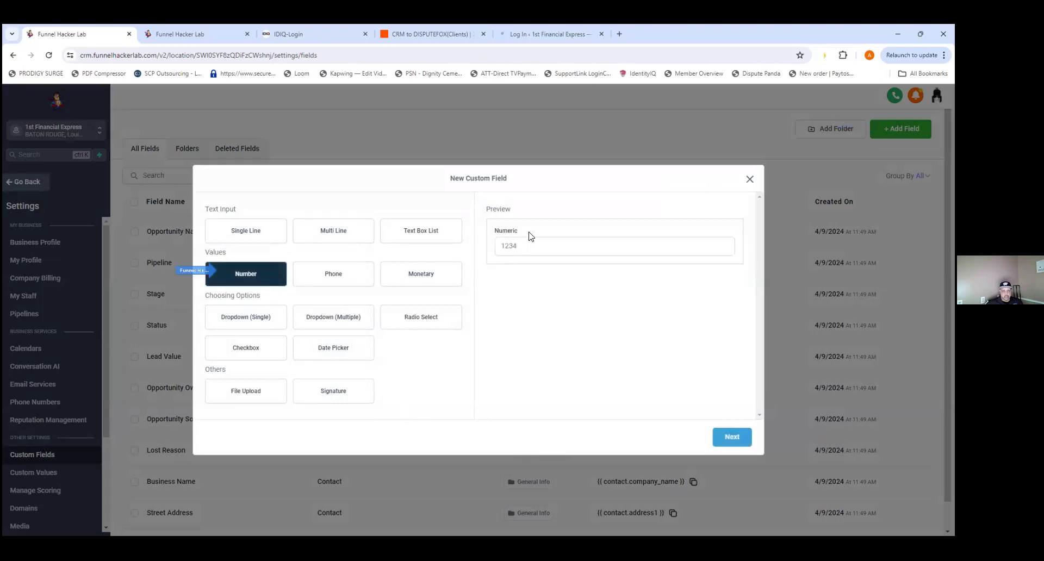
pyautogui.click(731, 436)
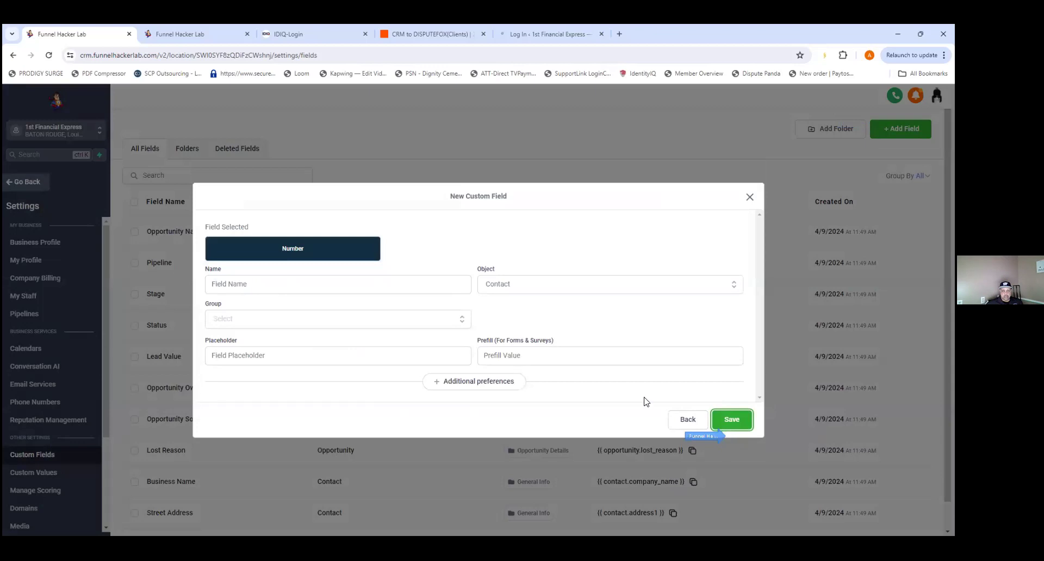
pyautogui.click(267, 291)
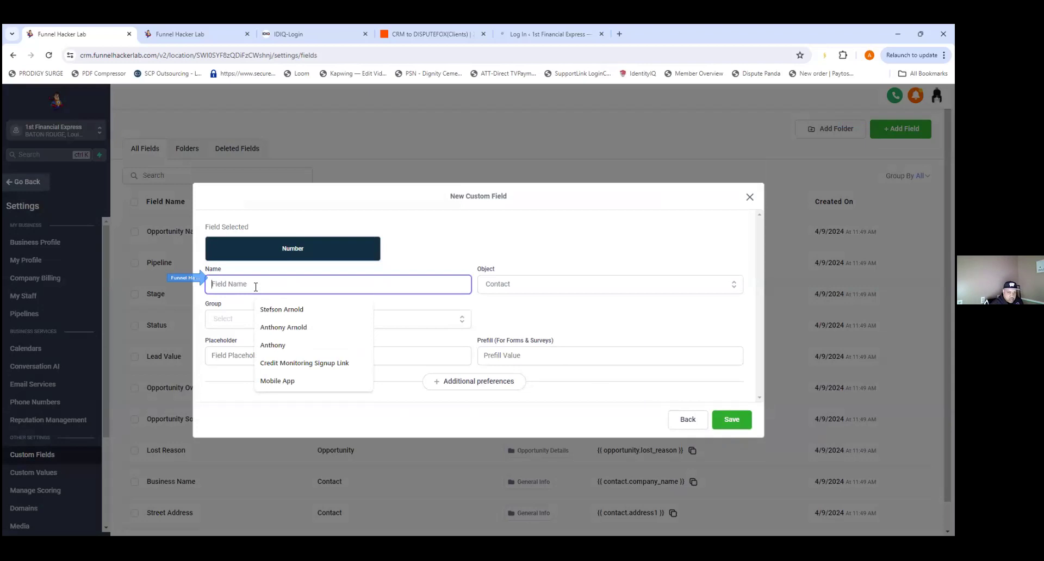
pyautogui.write('Last Four Social Security')
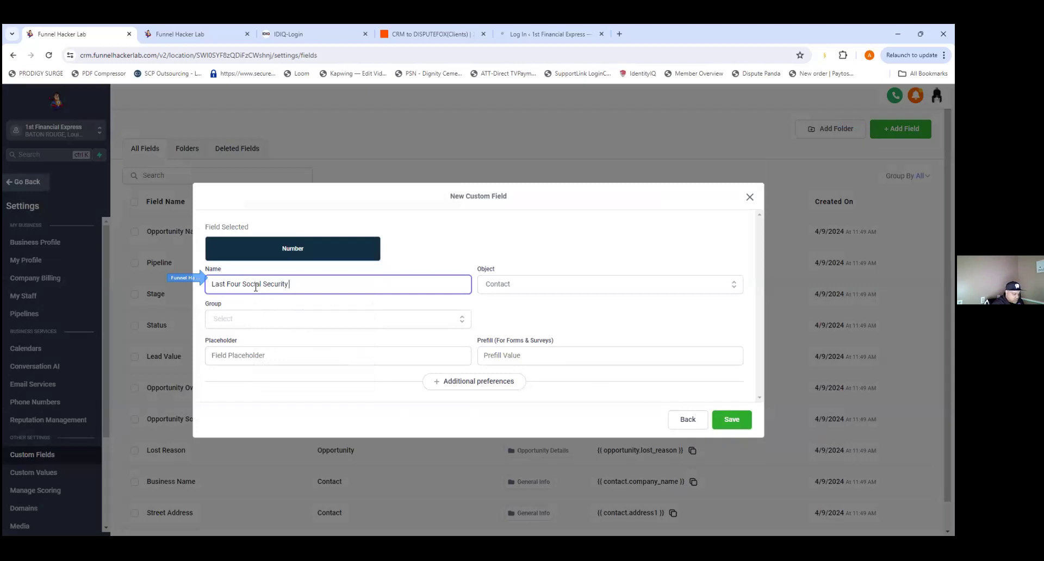
pyautogui.write('#')
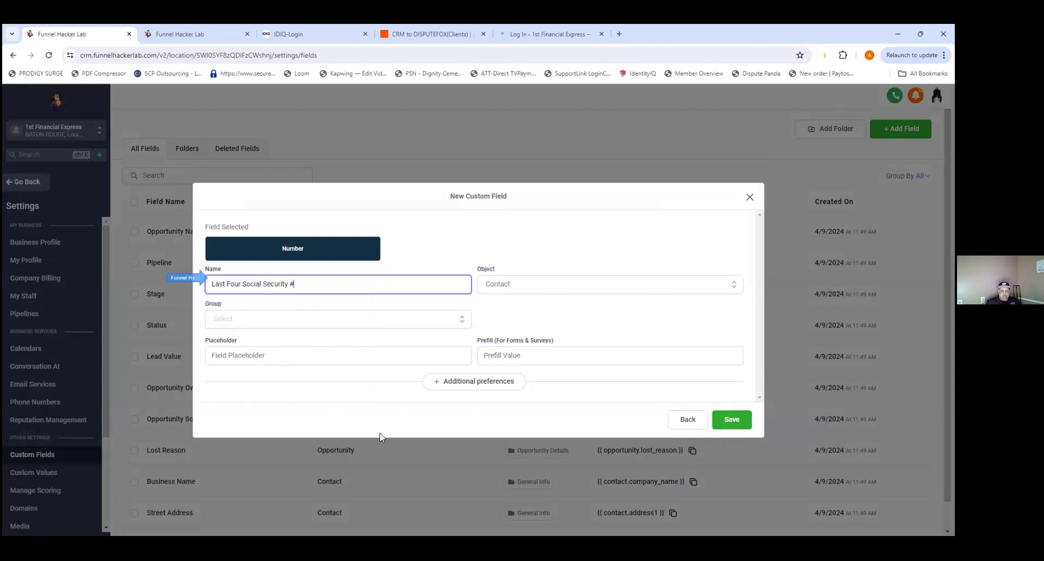
pyautogui.click(308, 323)
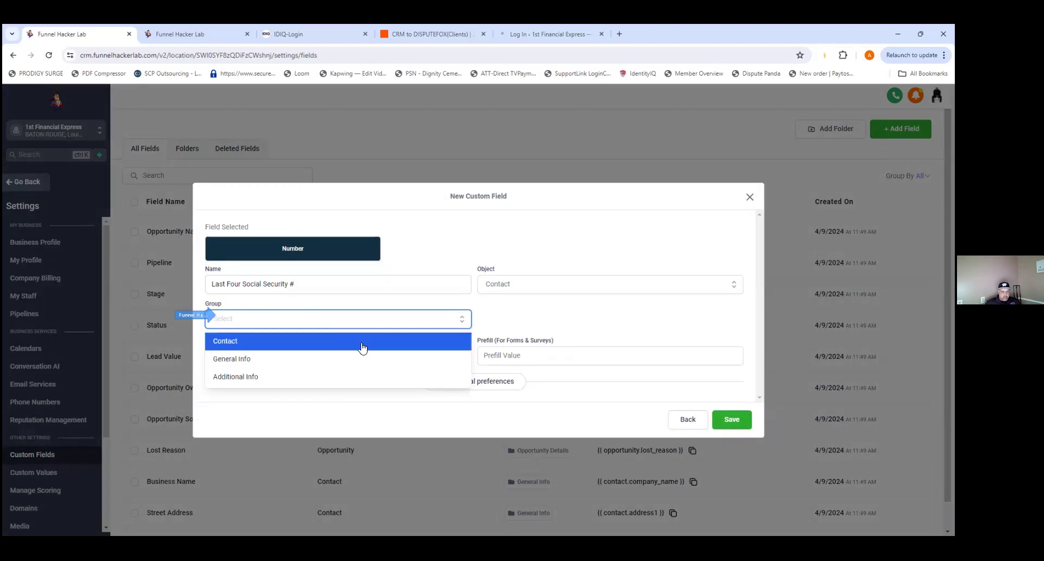
pyautogui.click(257, 360)
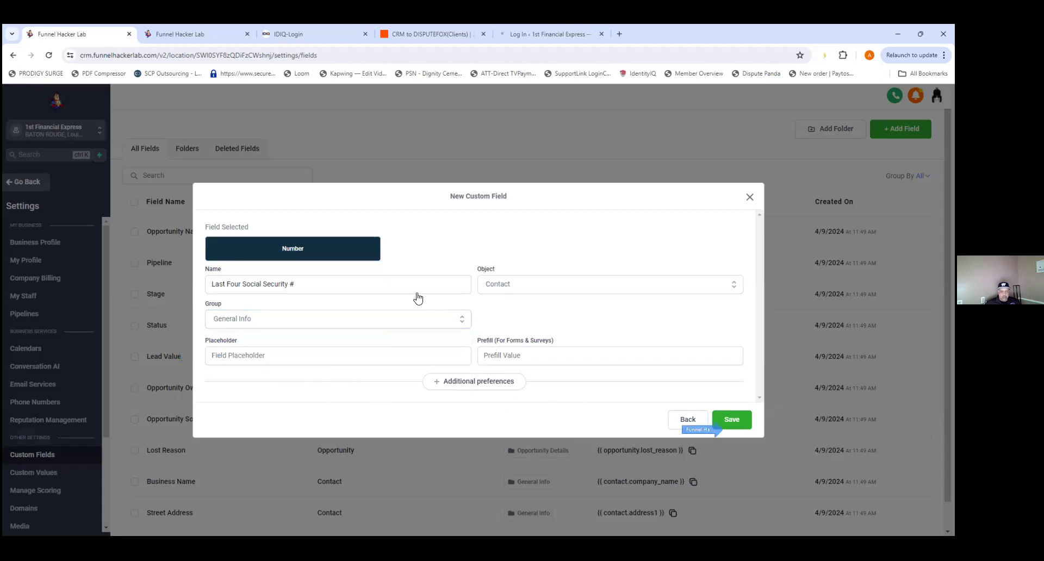
pyautogui.click(731, 420)
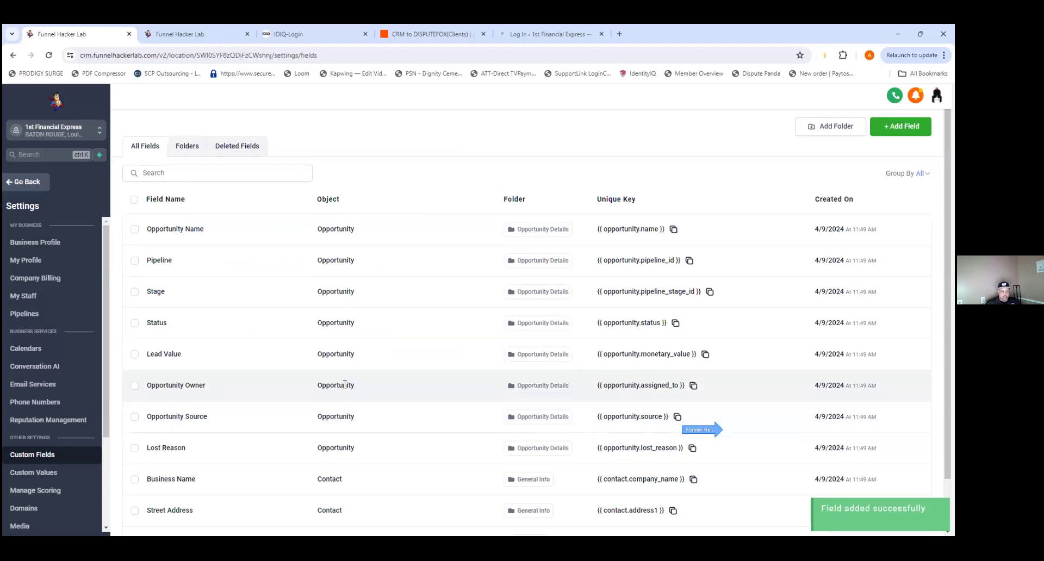
# - Switch back to the CRM to DISPUTEFOX(Clients) Zap in Zapier and reload the editor page
pyautogui.click(430, 34)
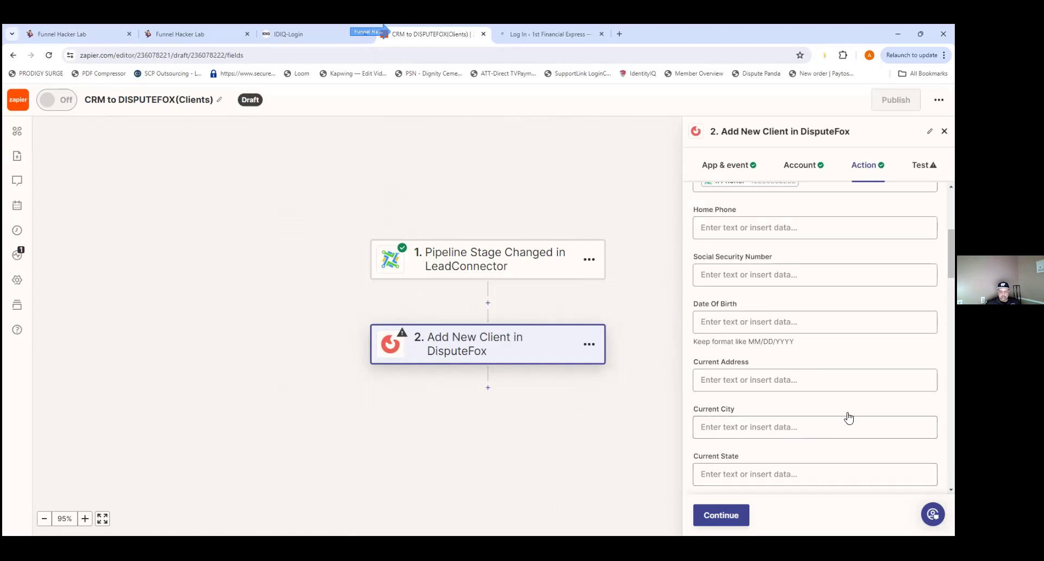
pyautogui.scroll(1, 848, 416)
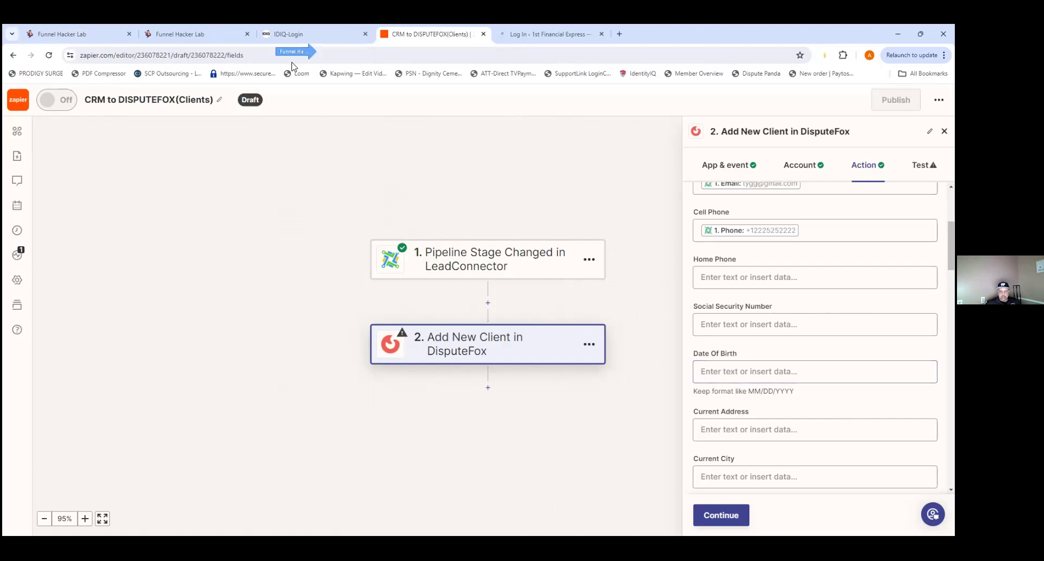
pyautogui.click(48, 56)
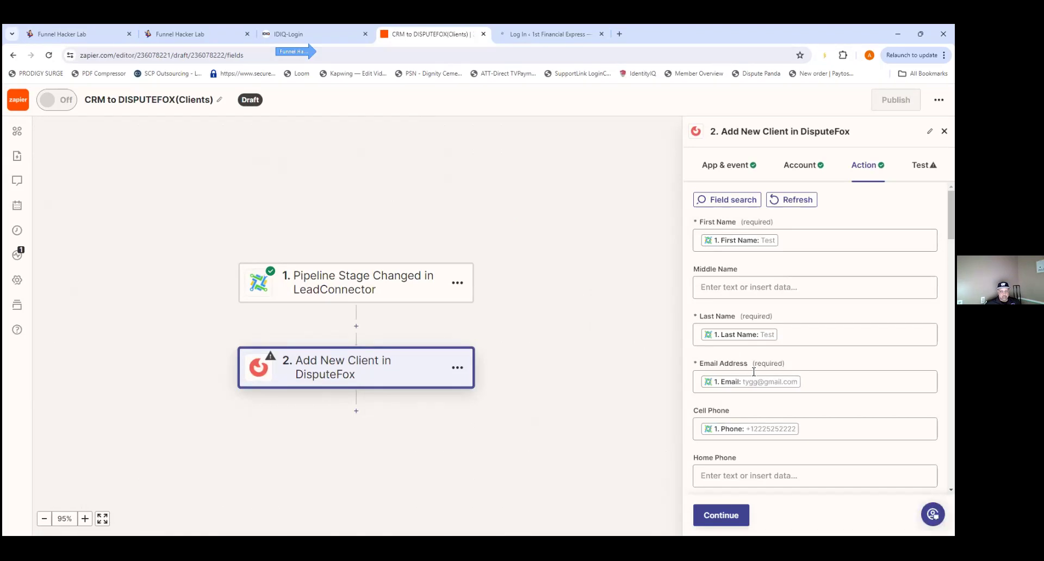
# - Search the trigger's available data for the Social Security Number field, trying "social" and "last four"
pyautogui.scroll(-4, 769, 373)
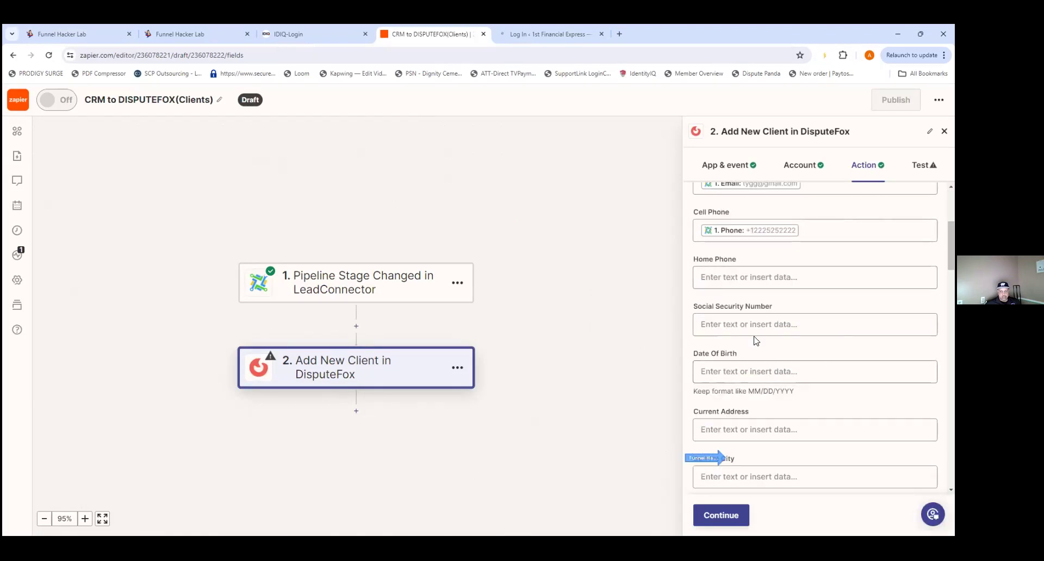
pyautogui.click(762, 326)
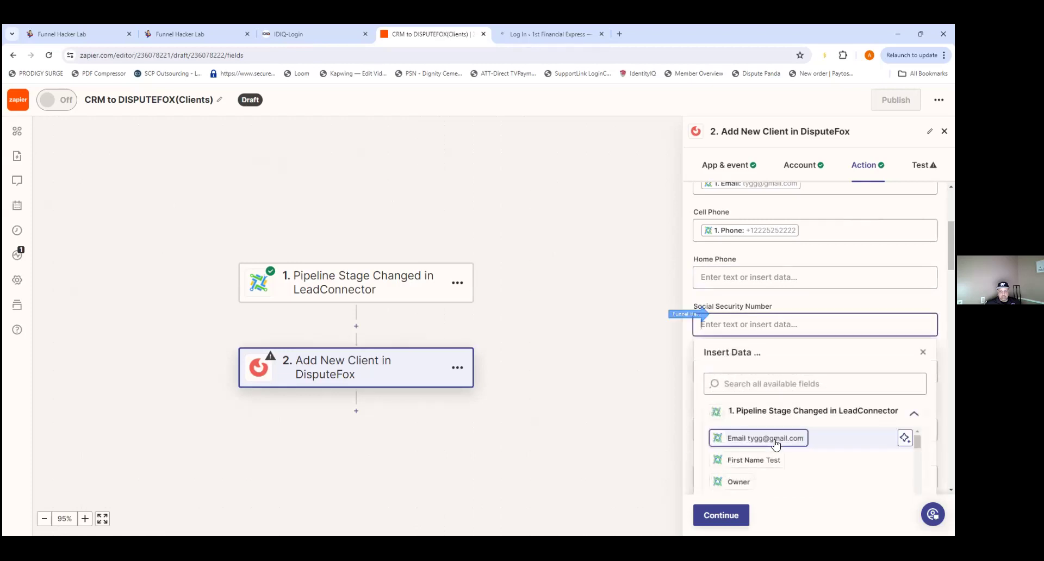
pyautogui.scroll(-2, 774, 442)
pyautogui.click(745, 380)
pyautogui.write('s')
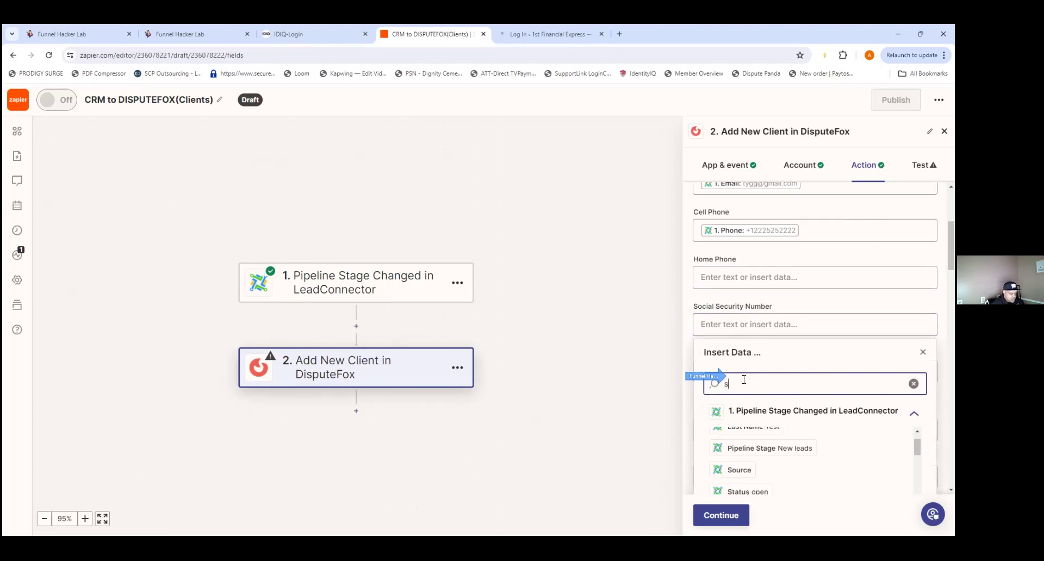
pyautogui.write('ocial')
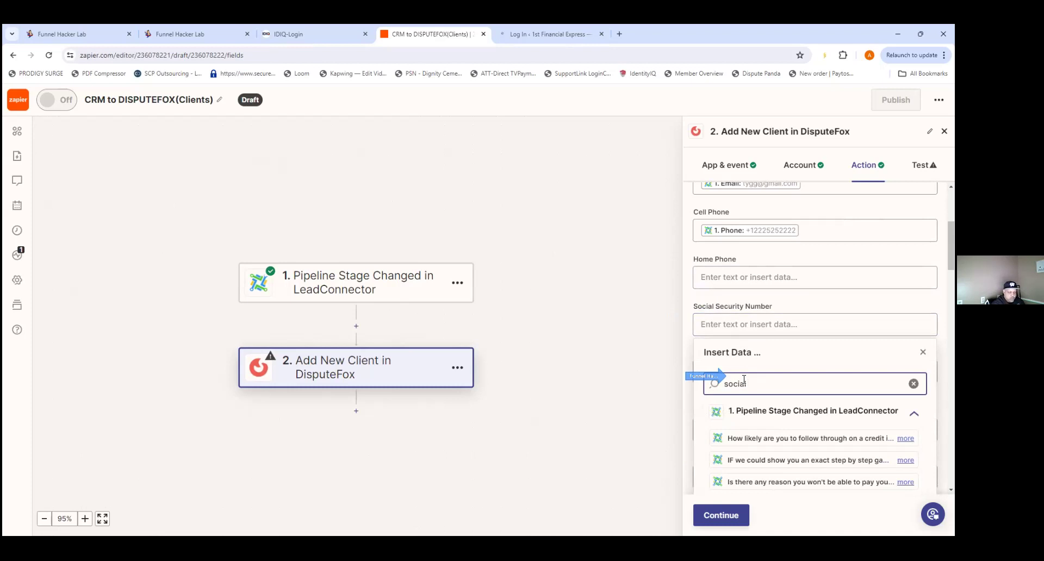
pyautogui.press('BackSpace')
pyautogui.press('BackSpace')
pyautogui.press('BackSpace')
pyautogui.press('BackSpace')
pyautogui.press('BackSpace')
pyautogui.press('BackSpace')
pyautogui.write('last')
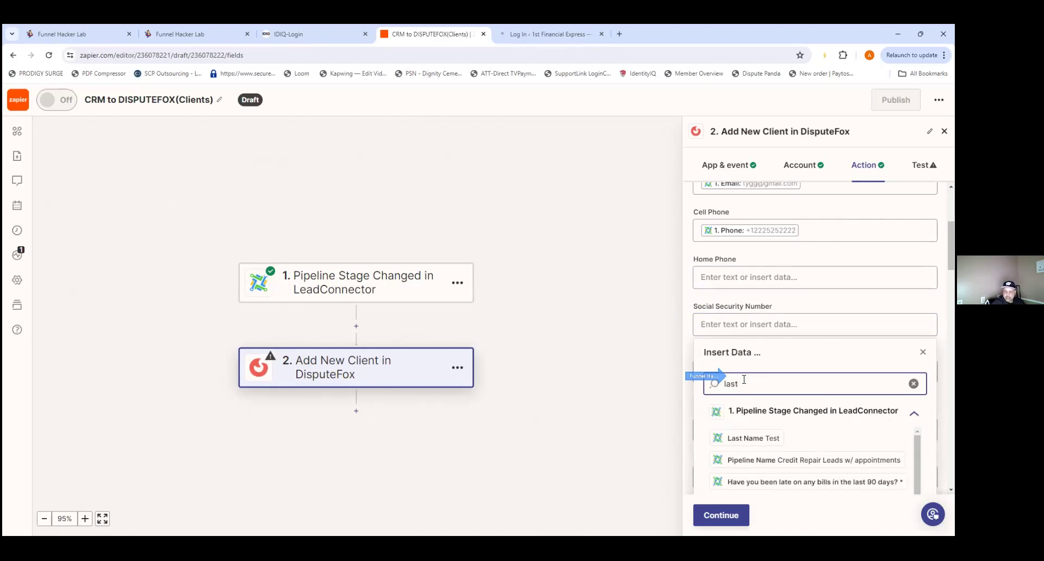
pyautogui.write(' four')
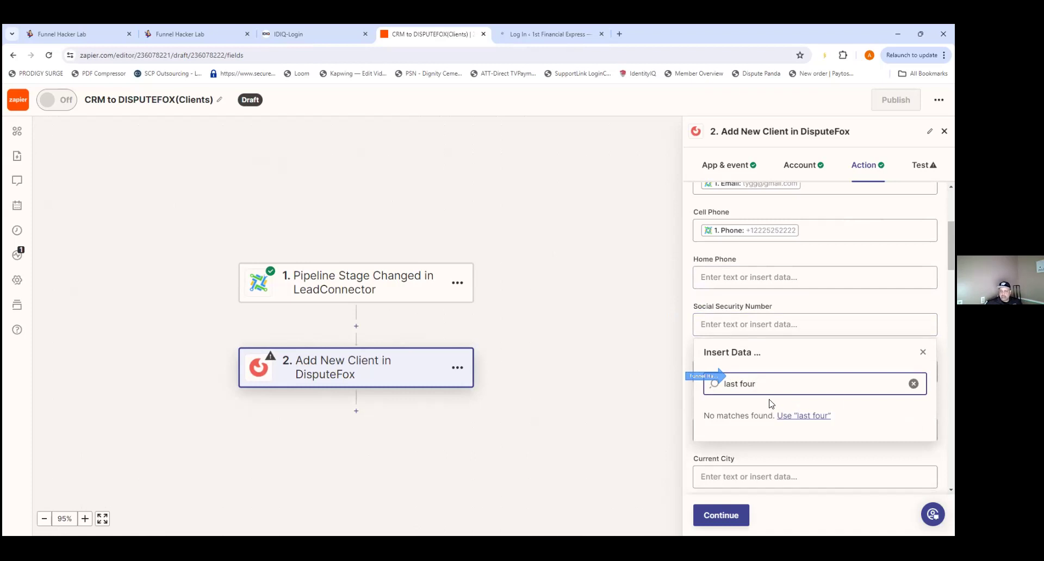
# - Change the search to "last 4" and map Last 4 digits of SSN/Secret Word to the Social Security Number field
pyautogui.press('BackSpace')
pyautogui.press('BackSpace')
pyautogui.press('BackSpace')
pyautogui.press('BackSpace')
pyautogui.press('BackSpace')
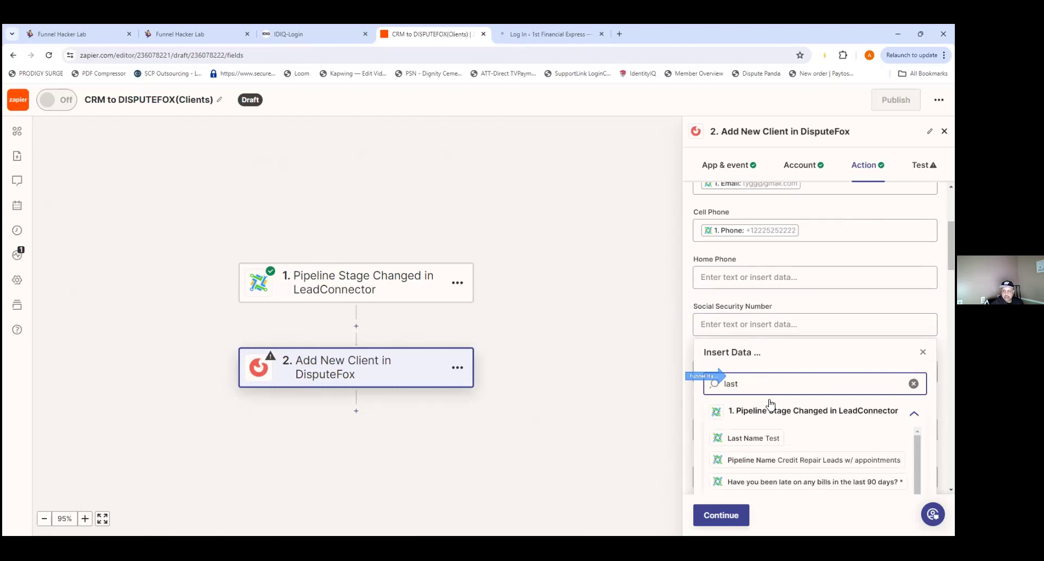
pyautogui.write('4')
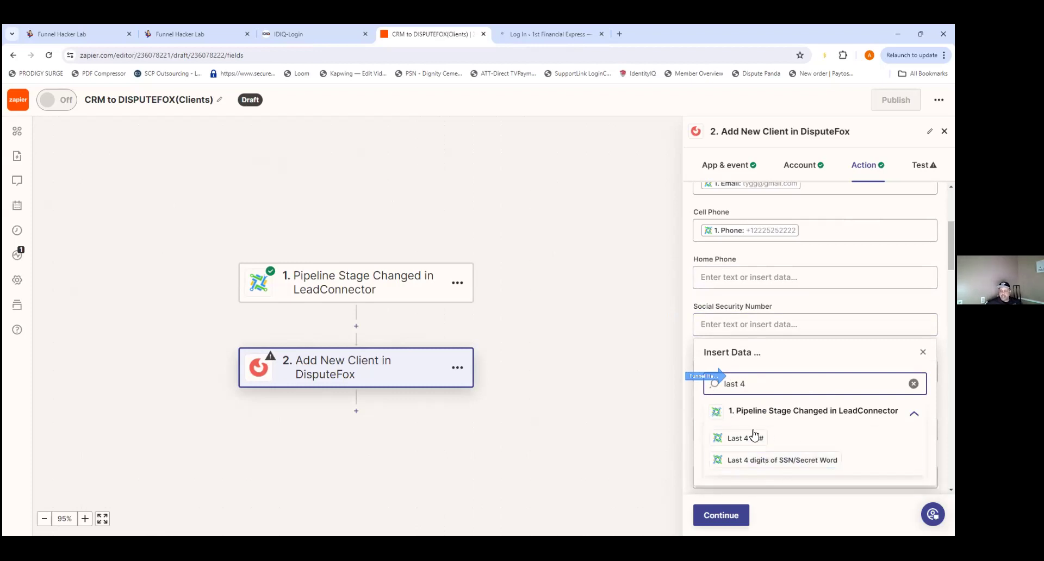
pyautogui.click(782, 460)
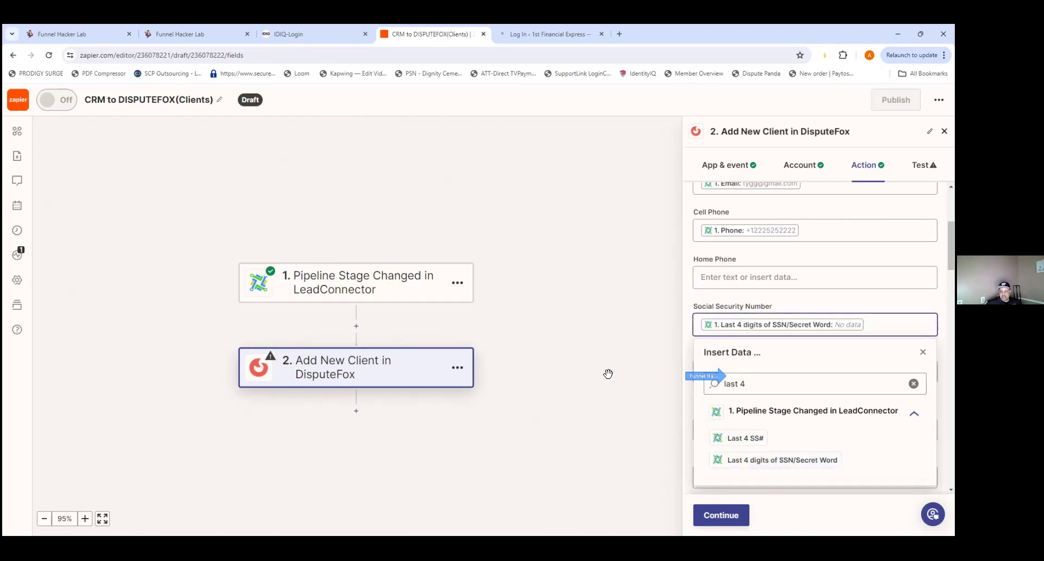
pyautogui.click(644, 412)
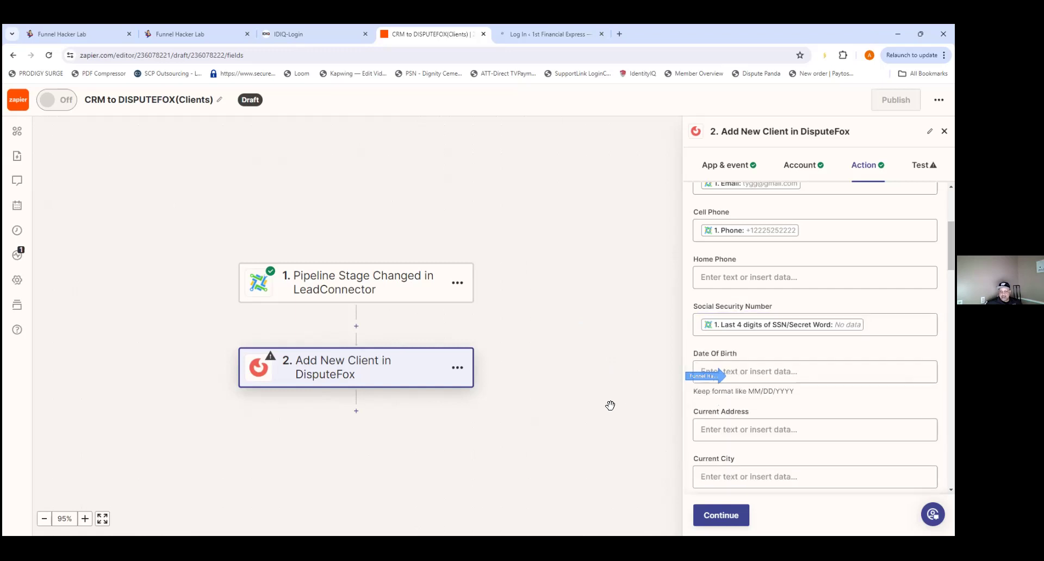
# - Search the trigger data for "DOB" and map the trigger's Date of Birth to the Date Of Birth field
pyautogui.click(769, 371)
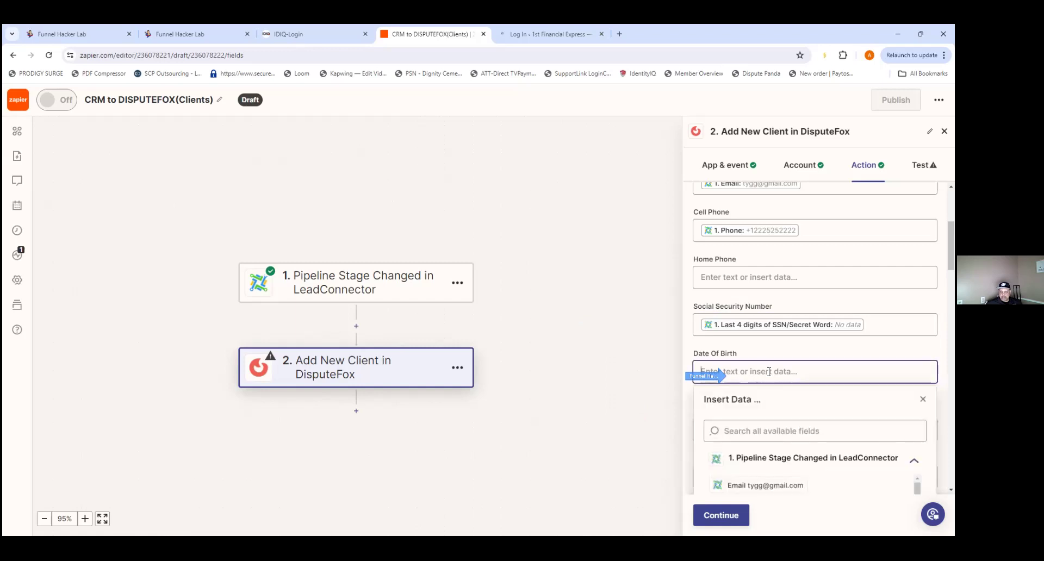
pyautogui.scroll(-5, 800, 461)
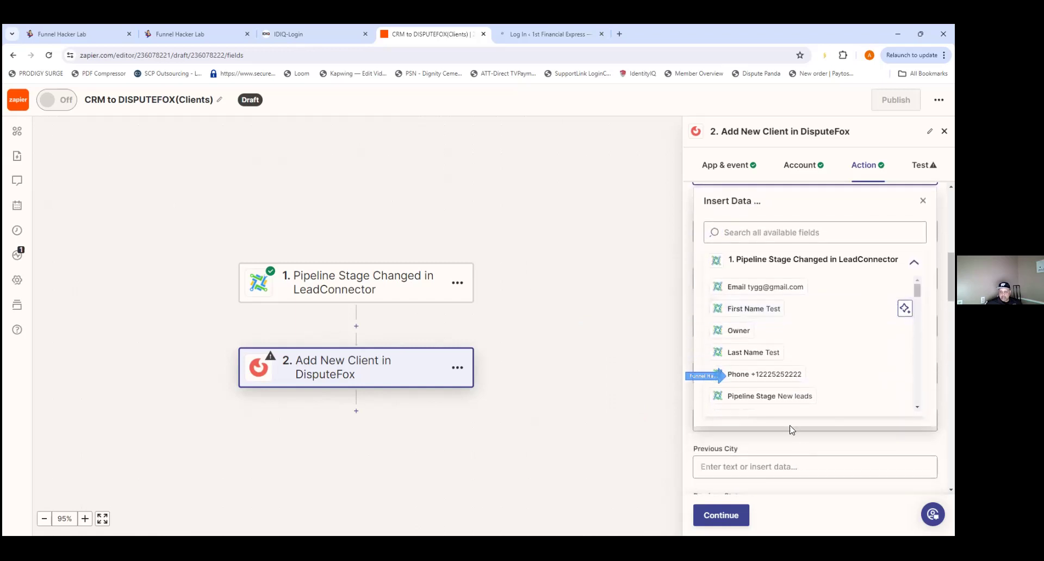
pyautogui.scroll(-3, 786, 377)
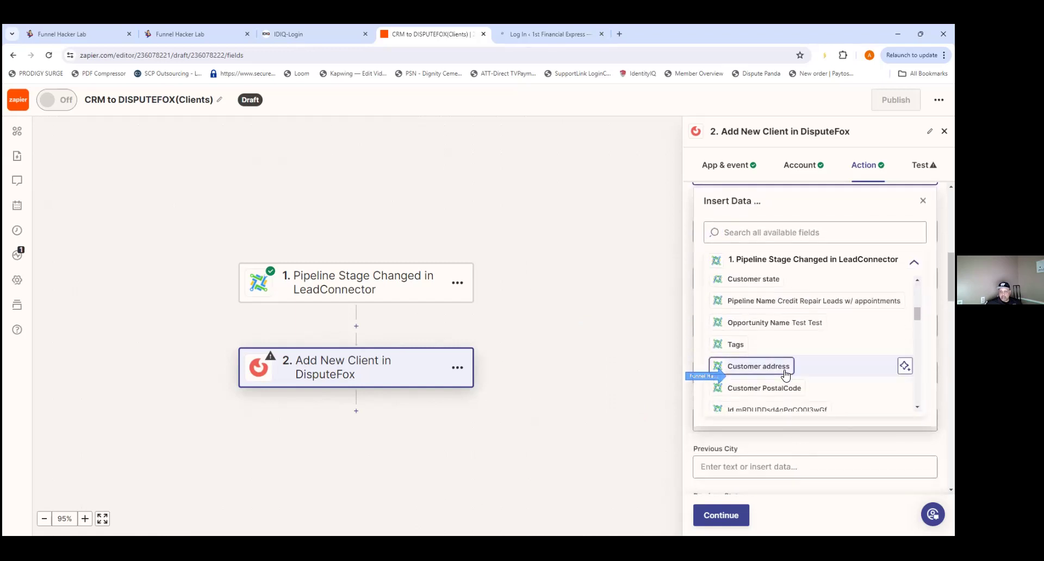
pyautogui.scroll(-3, 786, 374)
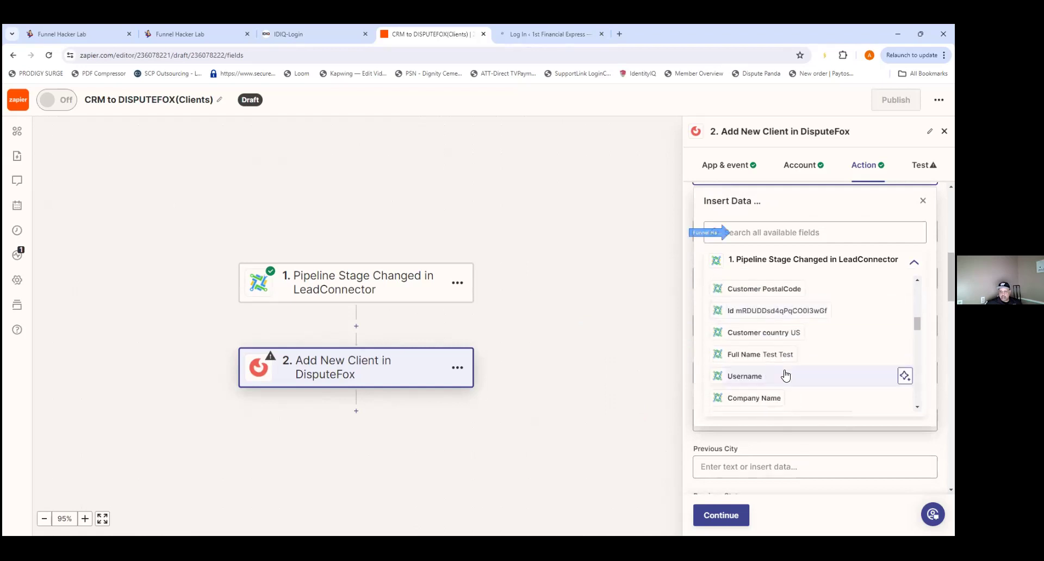
pyautogui.click(818, 232)
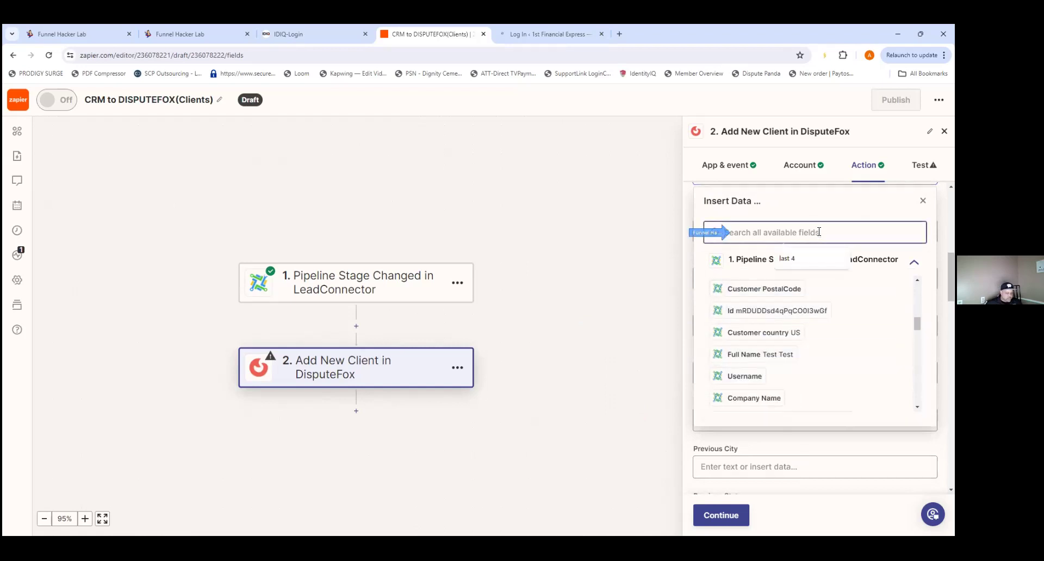
pyautogui.write('d')
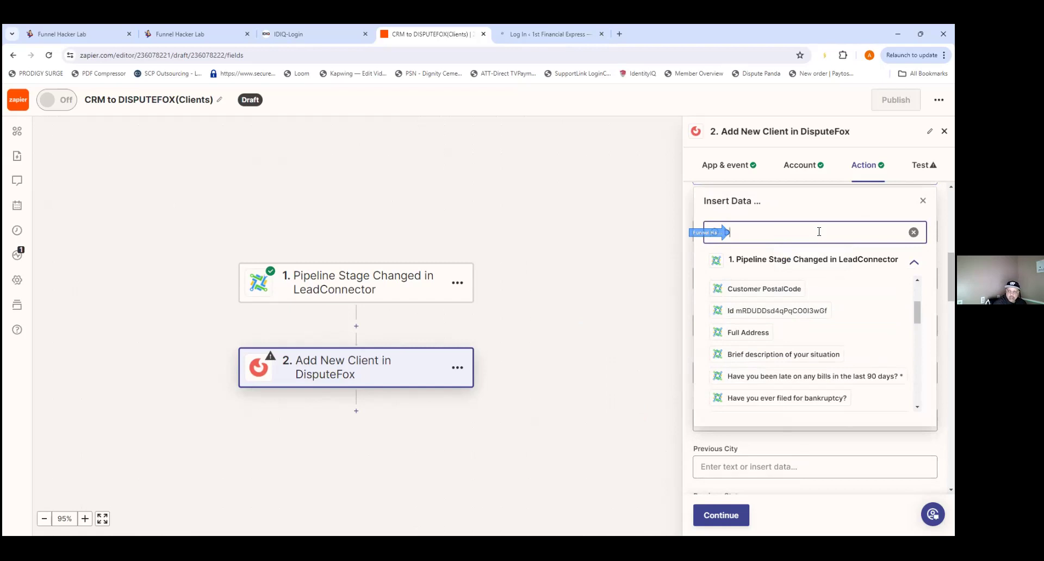
pyautogui.write('OB')
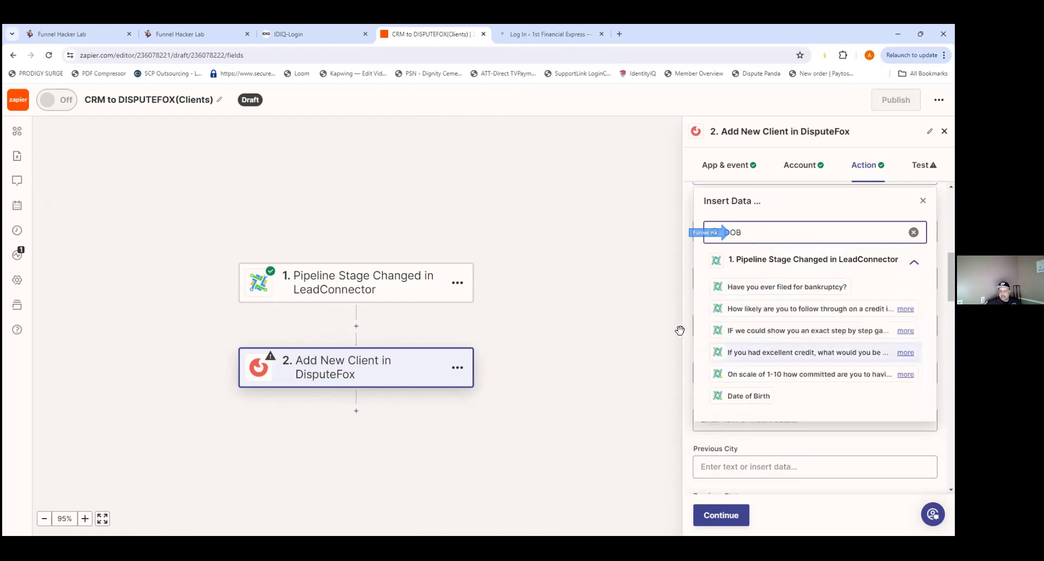
pyautogui.click(759, 401)
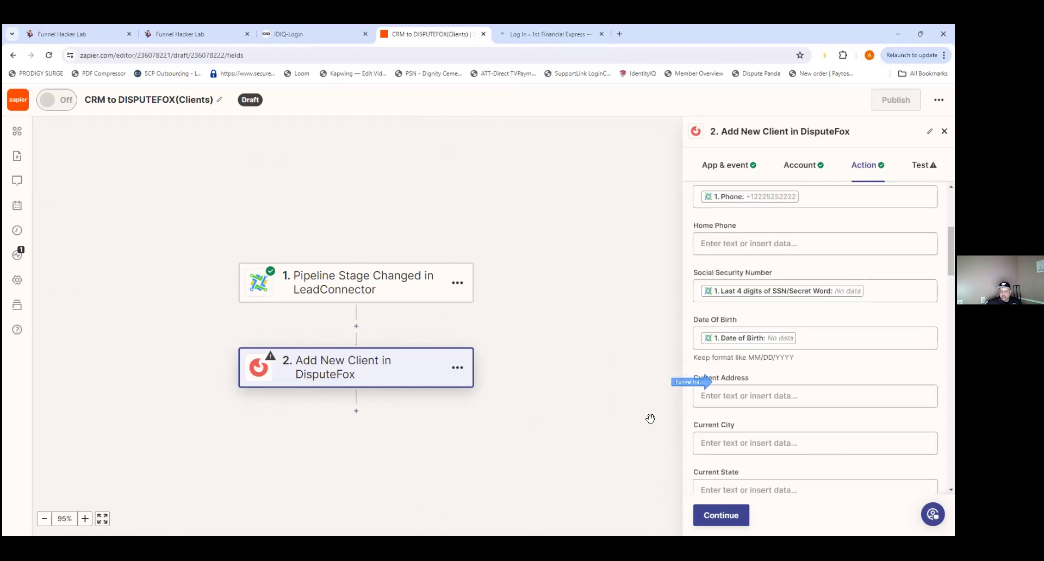
# - Search the trigger data for "addre" and map Full Address to the Current Address field
pyautogui.click(761, 357)
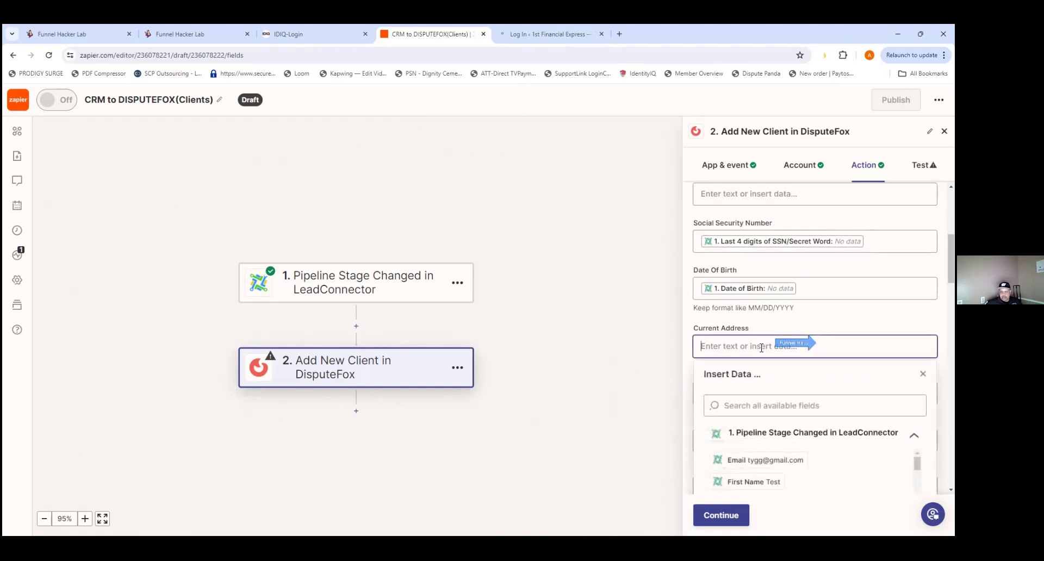
pyautogui.scroll(-2, 777, 443)
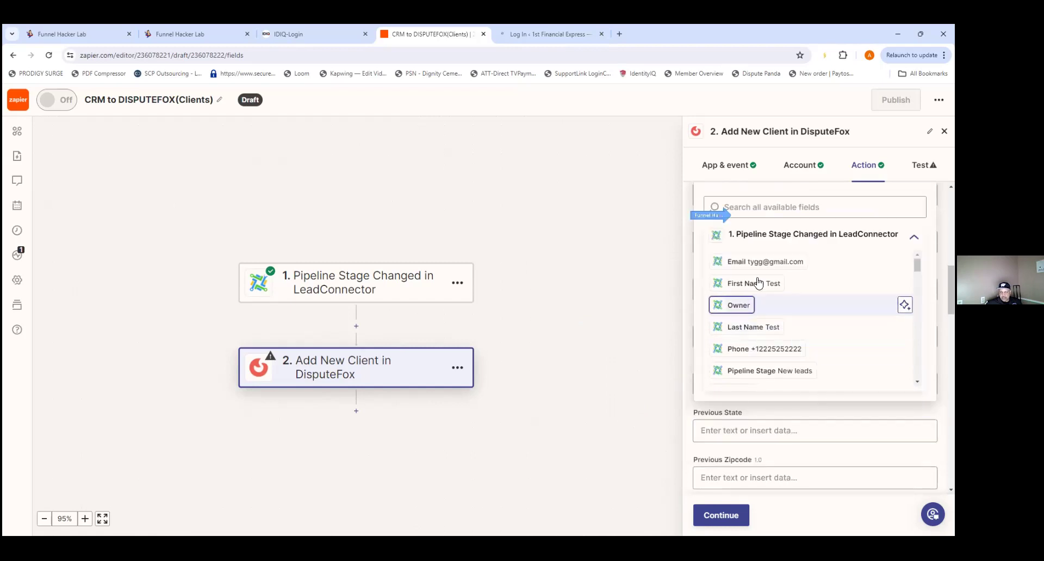
pyautogui.click(763, 209)
pyautogui.write('addre')
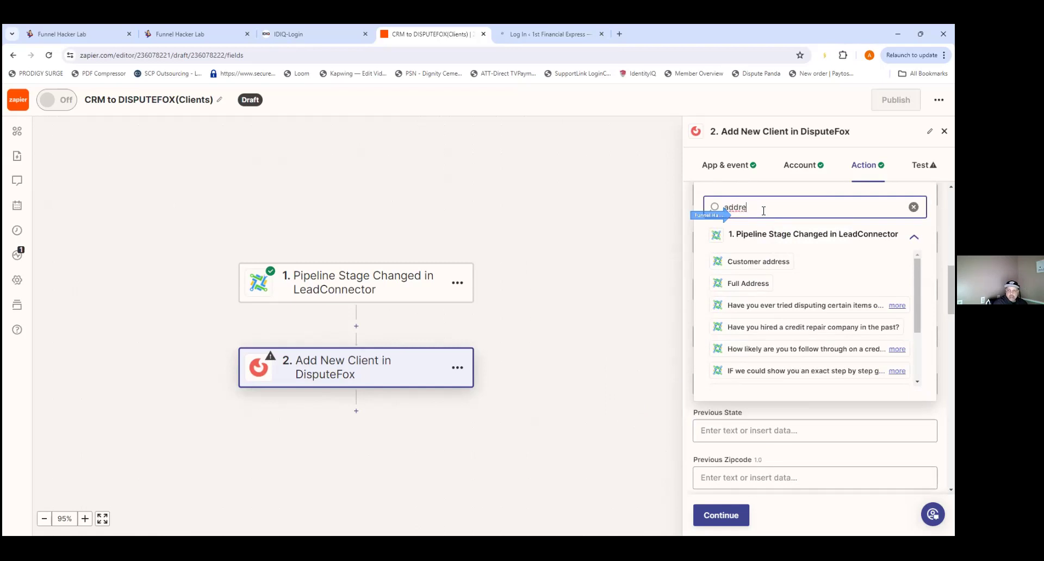
pyautogui.click(748, 283)
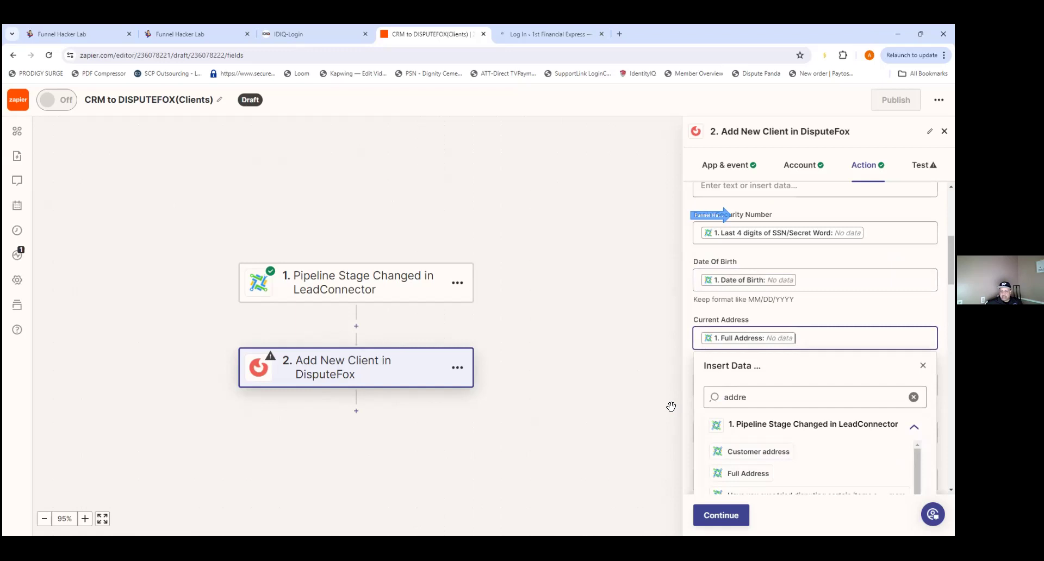
pyautogui.scroll(-1, 672, 397)
pyautogui.click(659, 387)
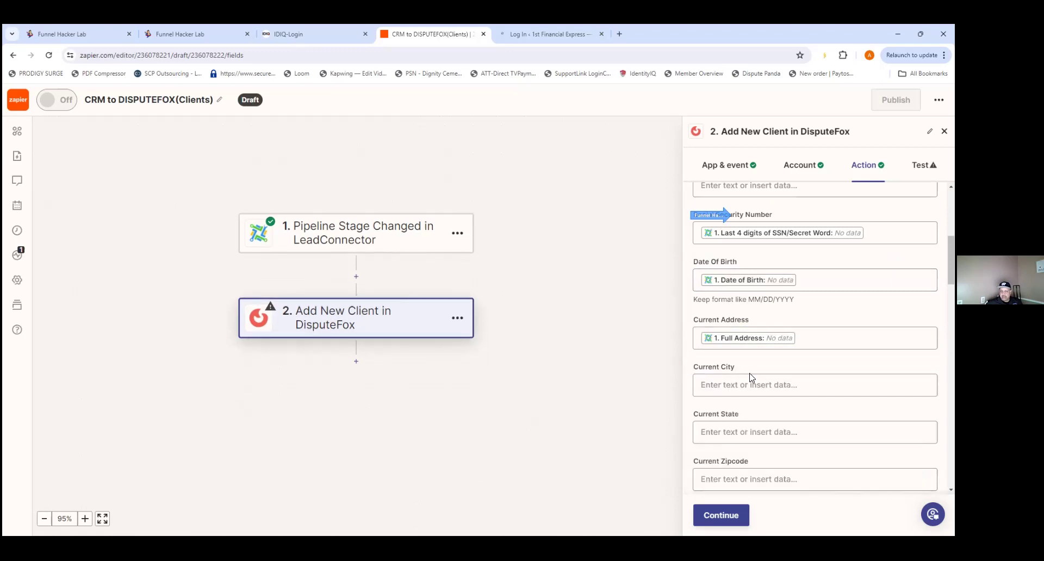
# - Map the trigger's Customer city to the Current City field
pyautogui.scroll(-1, 752, 375)
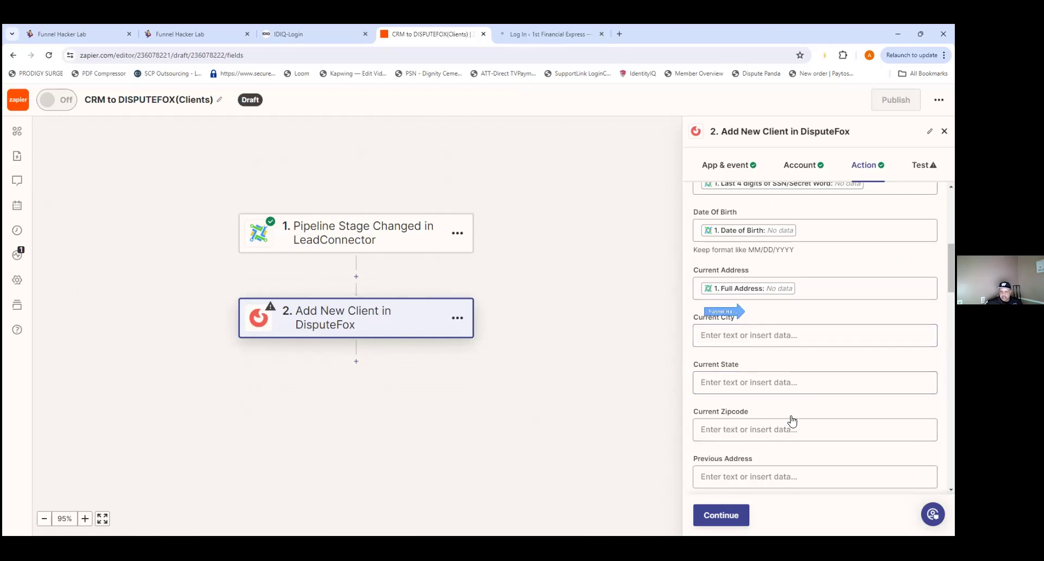
pyautogui.scroll(-1, 780, 365)
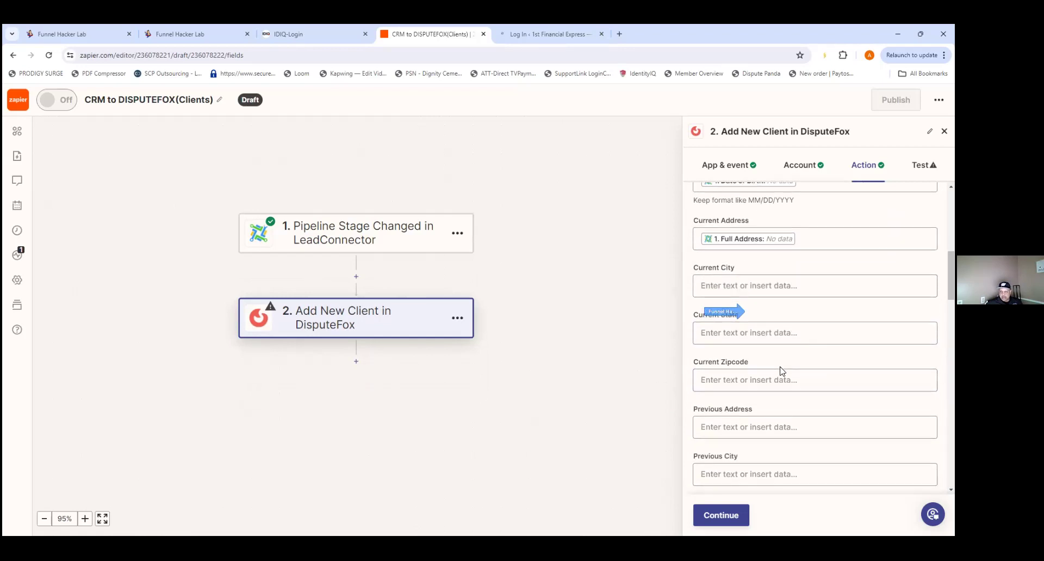
pyautogui.scroll(2, 772, 323)
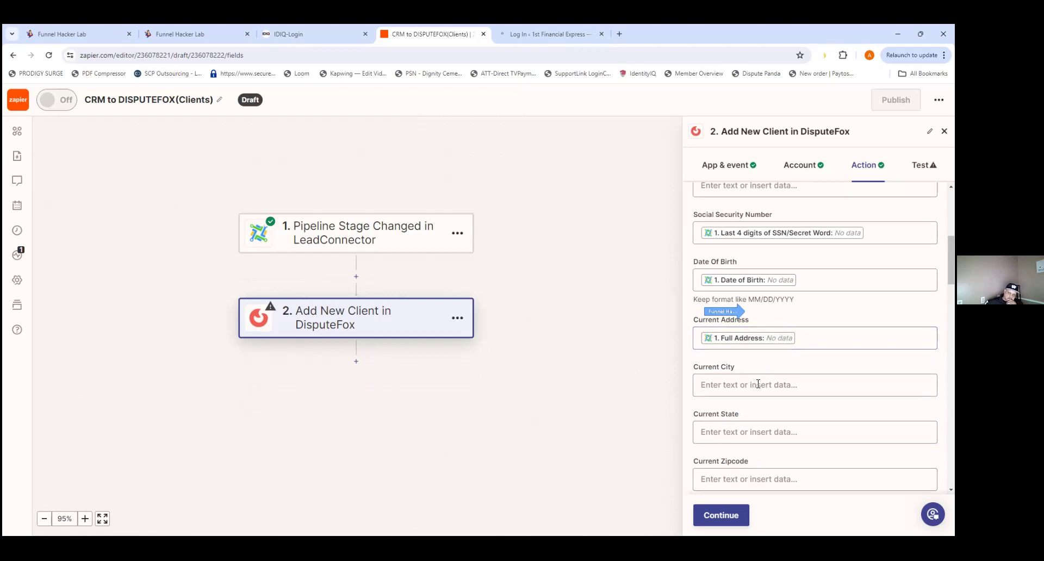
pyautogui.click(758, 384)
pyautogui.scroll(-3, 761, 392)
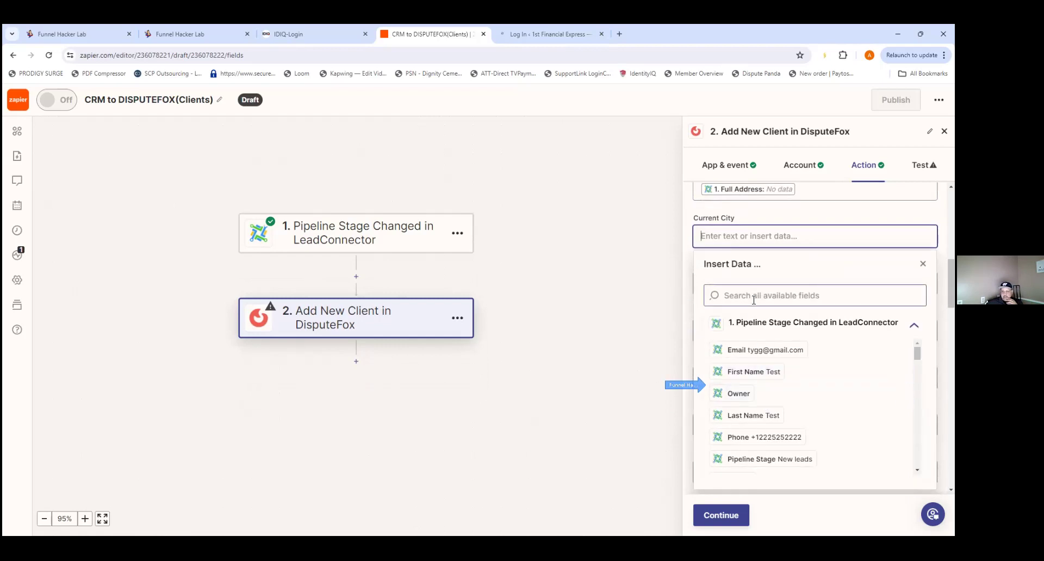
pyautogui.scroll(-2, 777, 392)
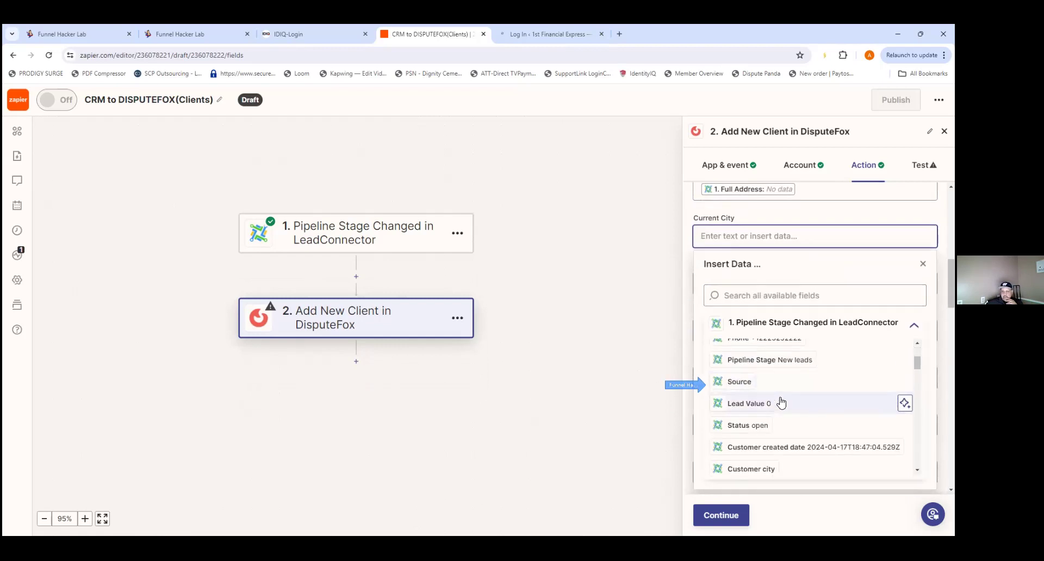
pyautogui.scroll(-1, 781, 402)
pyautogui.click(768, 421)
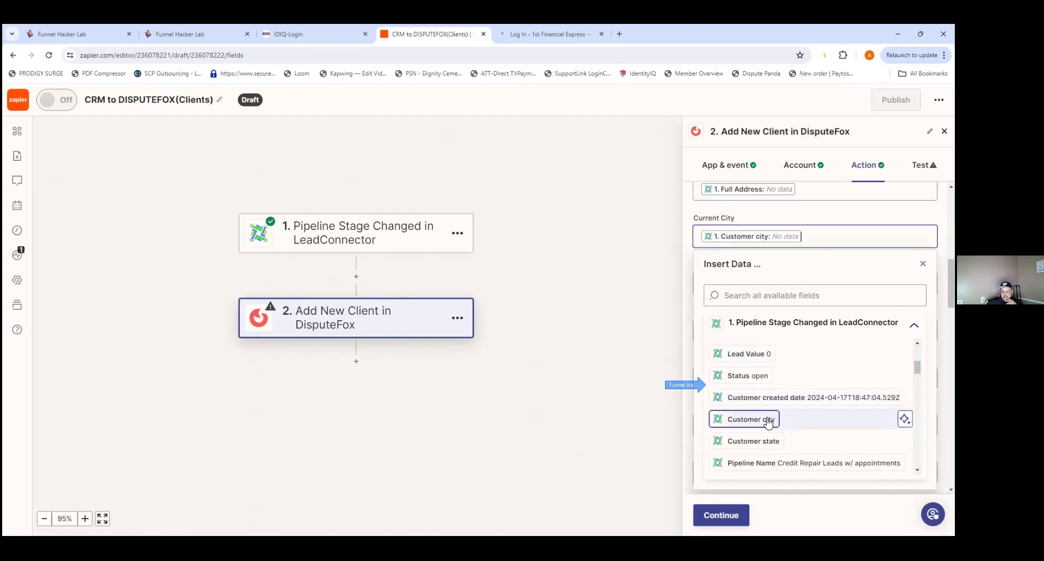
pyautogui.click(598, 330)
# - Map the trigger's Customer state to the Current State field
pyautogui.click(746, 283)
pyautogui.scroll(-4, 769, 422)
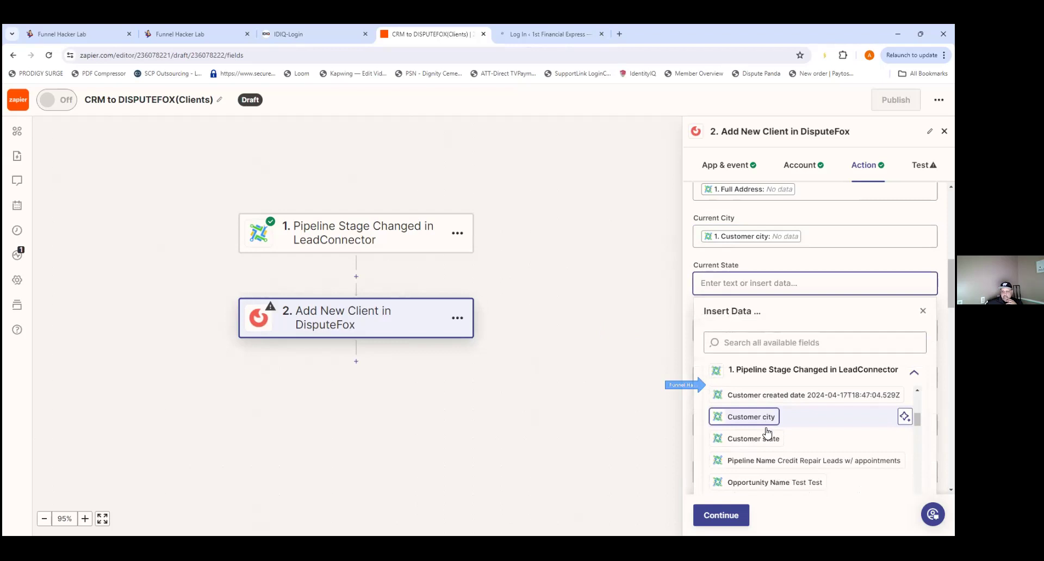
pyautogui.click(759, 438)
pyautogui.click(608, 420)
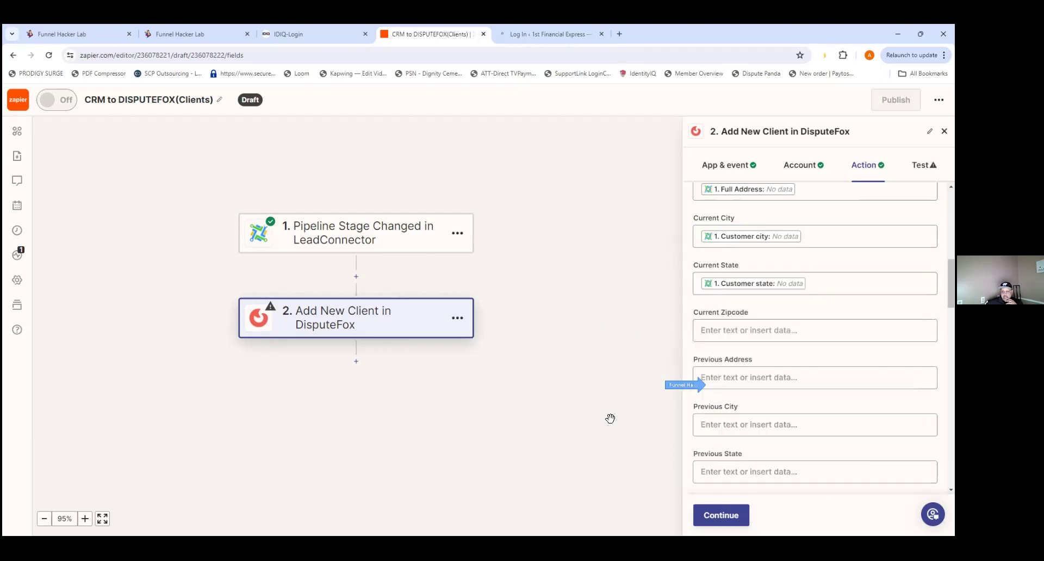
# - Map the trigger's Customer PostalCode to the Current Zipcode field
pyautogui.click(773, 329)
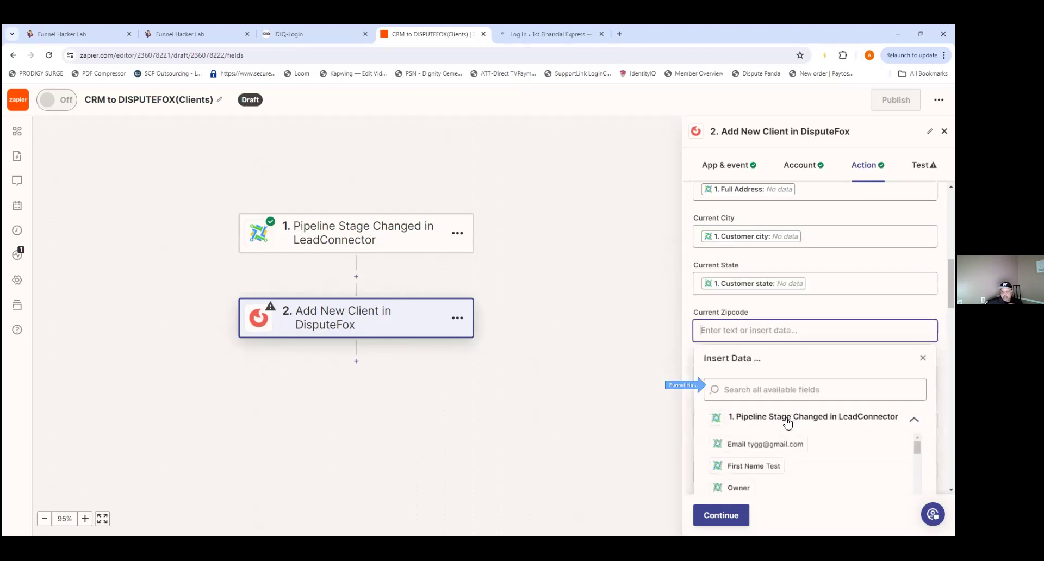
pyautogui.scroll(-4, 786, 422)
pyautogui.scroll(-4, 770, 315)
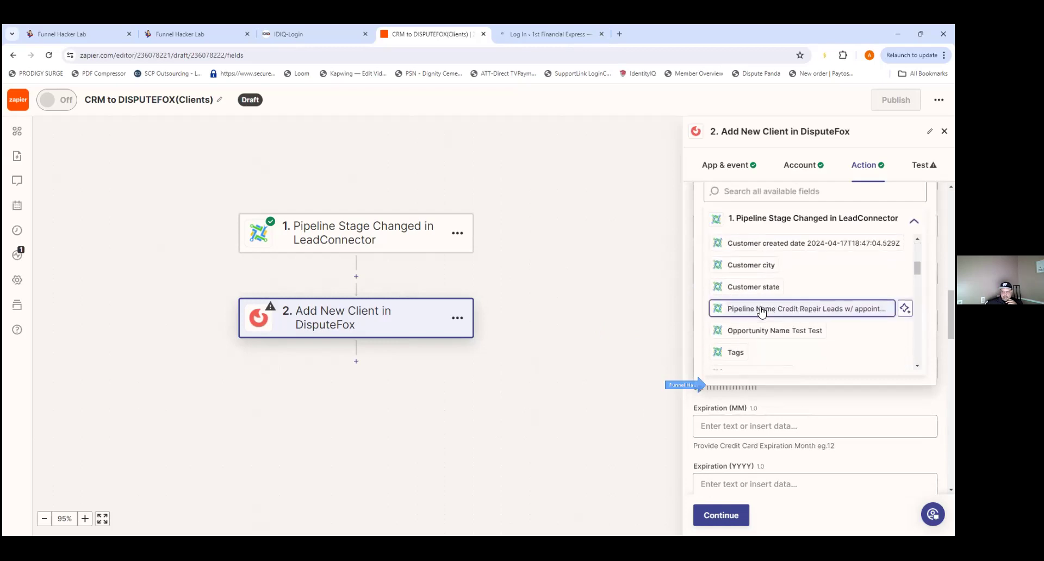
pyautogui.scroll(-2, 764, 312)
pyautogui.scroll(-2, 761, 311)
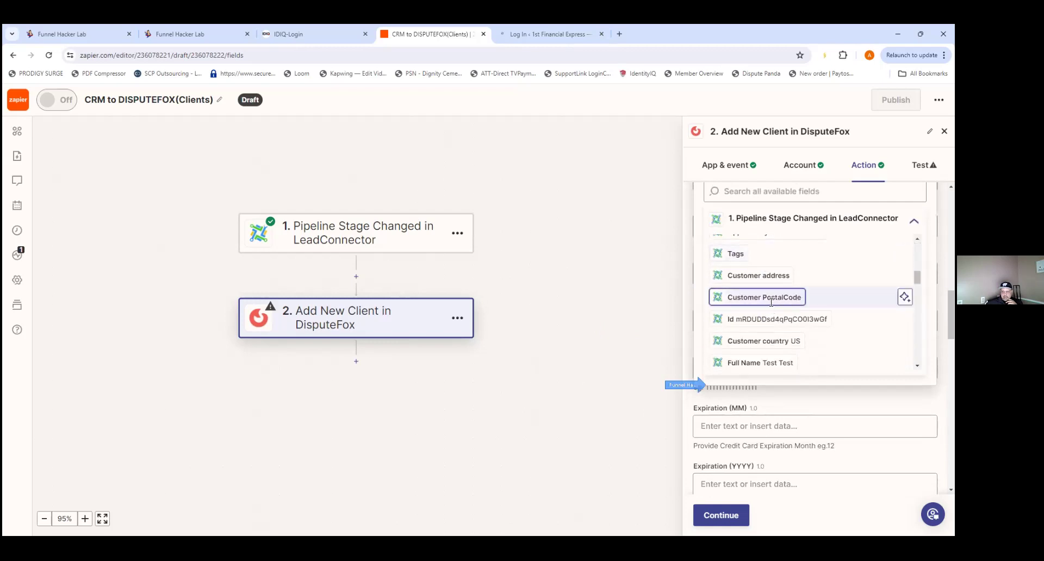
pyautogui.click(770, 302)
pyautogui.click(618, 366)
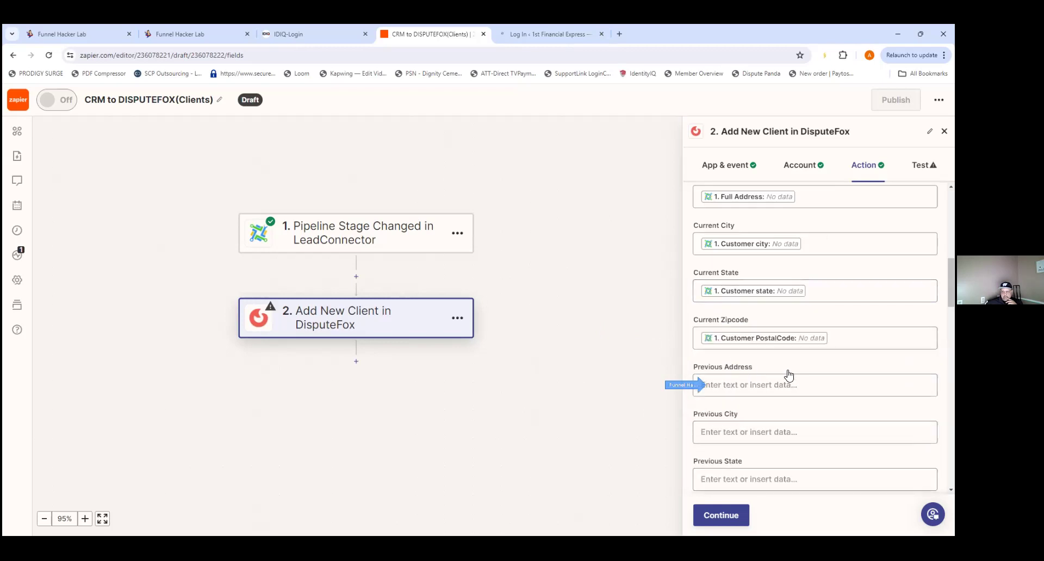
# - Review the remaining client fields from Previous Address through the Monitoring Agency section
pyautogui.scroll(-1, 788, 373)
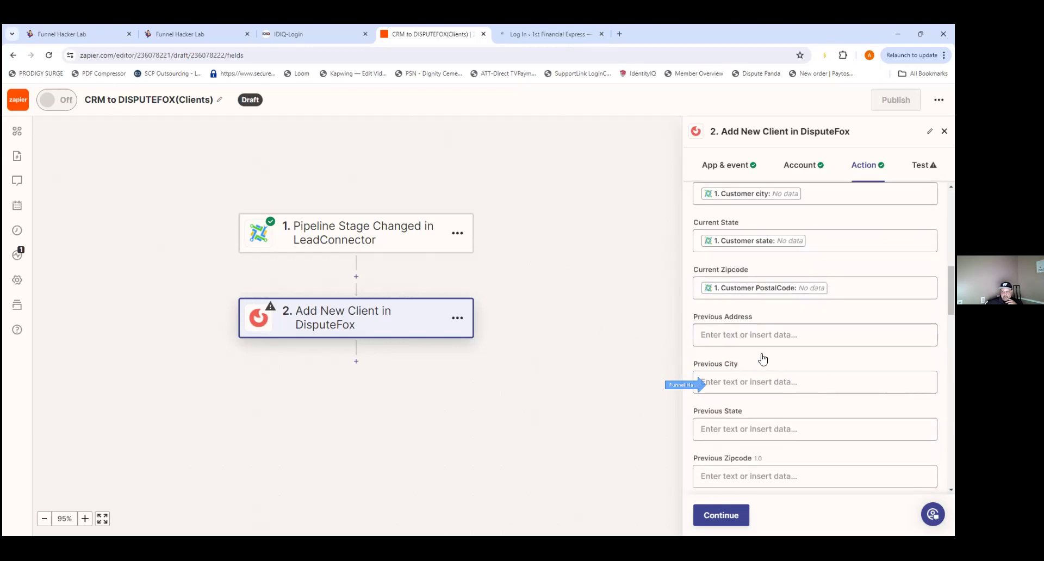
pyautogui.scroll(-3, 760, 357)
pyautogui.scroll(-4, 762, 357)
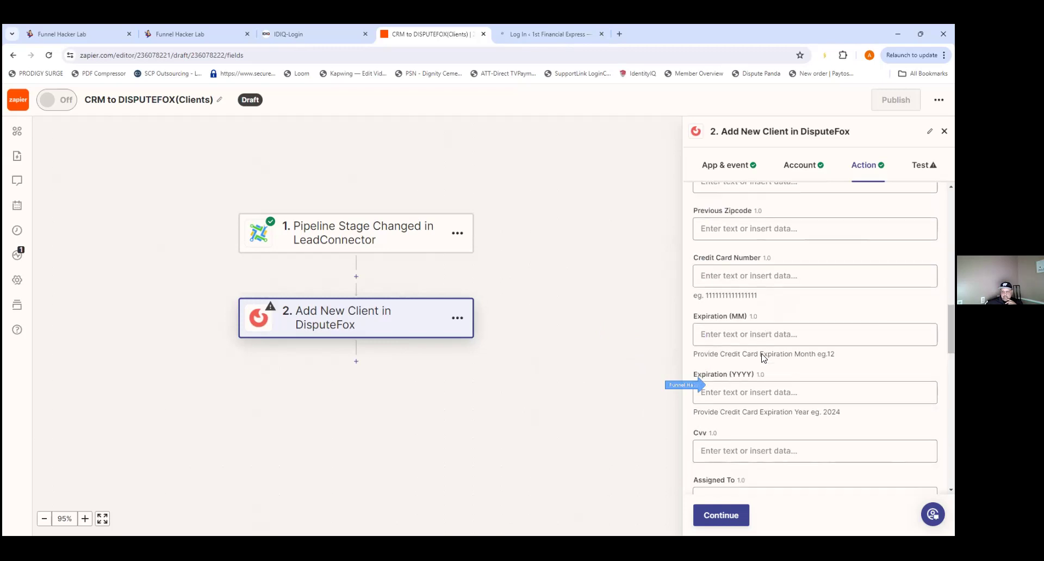
pyautogui.scroll(-2, 764, 357)
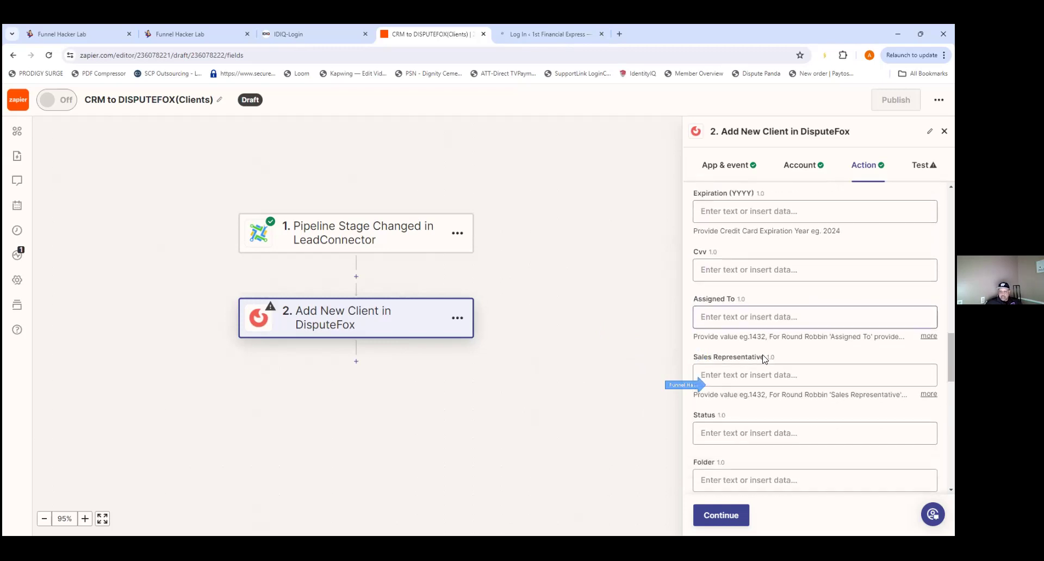
pyautogui.scroll(-1, 765, 354)
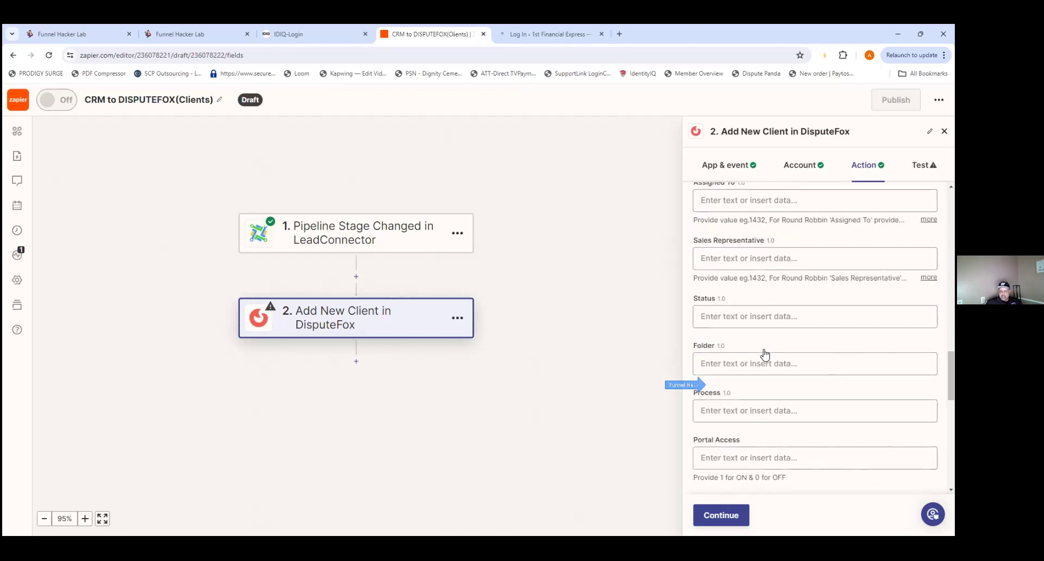
pyautogui.scroll(-2, 765, 354)
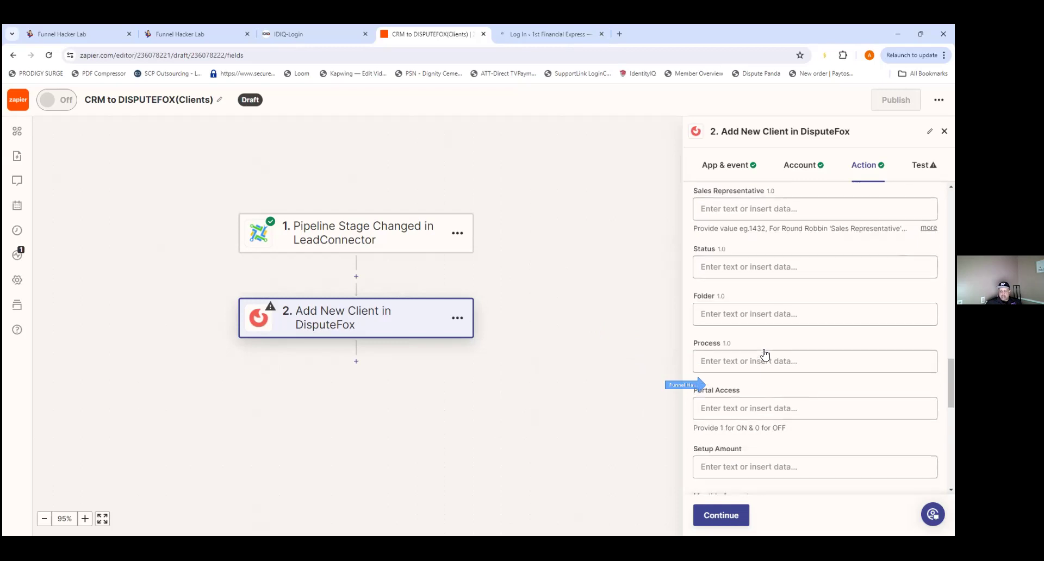
pyautogui.scroll(-4, 782, 356)
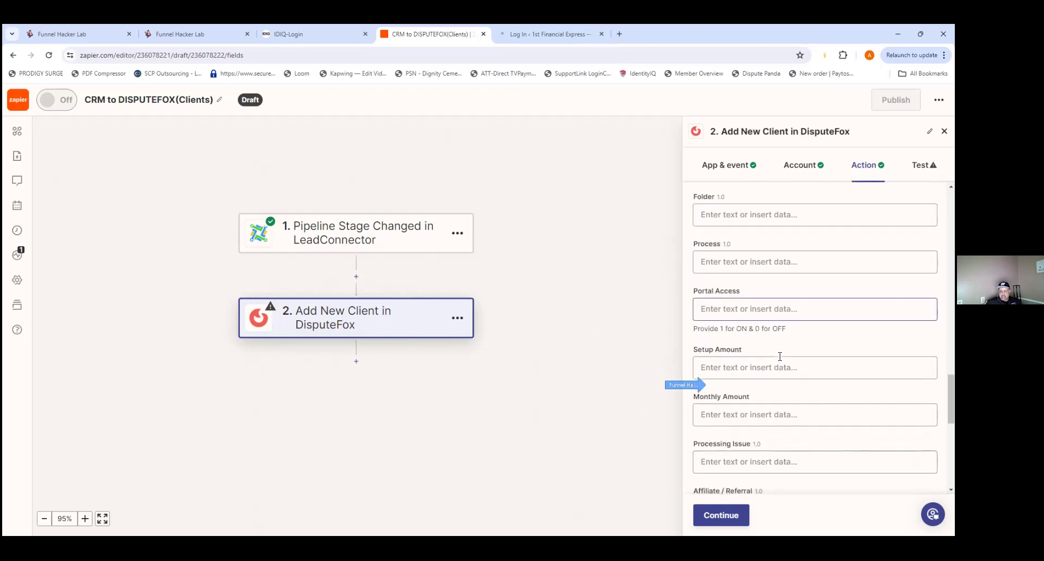
pyautogui.scroll(-2, 779, 357)
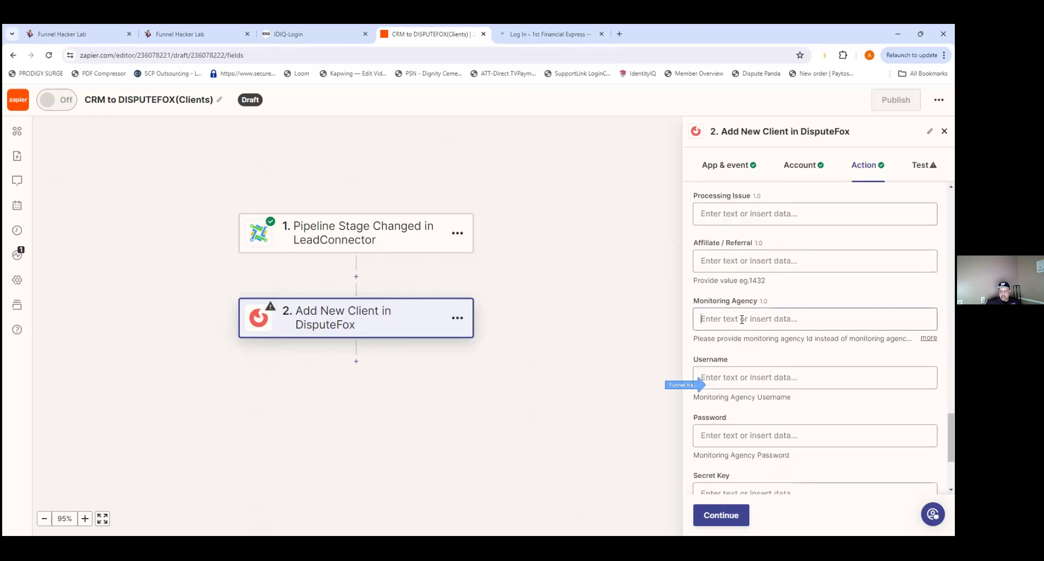
# - Look through the trigger data for a value suitable for the Monitoring Agency field
pyautogui.click(741, 319)
pyautogui.scroll(-3, 775, 409)
pyautogui.scroll(-5, 775, 409)
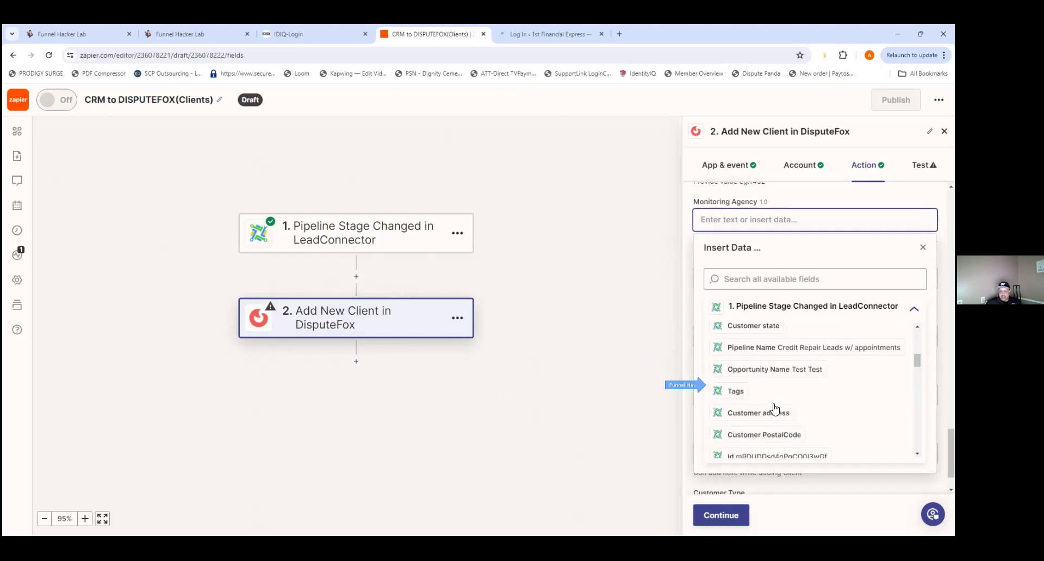
pyautogui.scroll(-5, 775, 408)
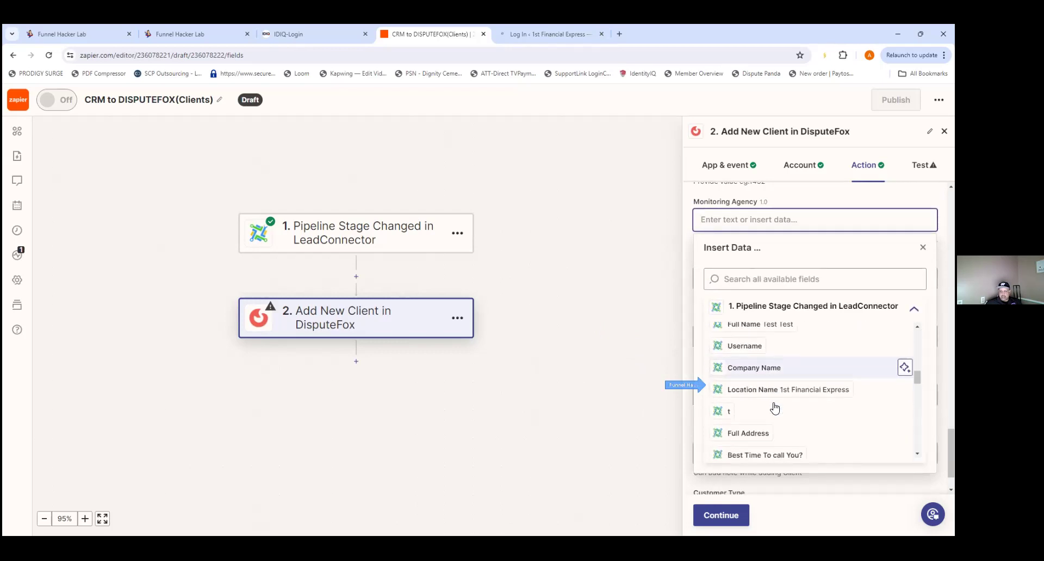
pyautogui.scroll(4, 775, 407)
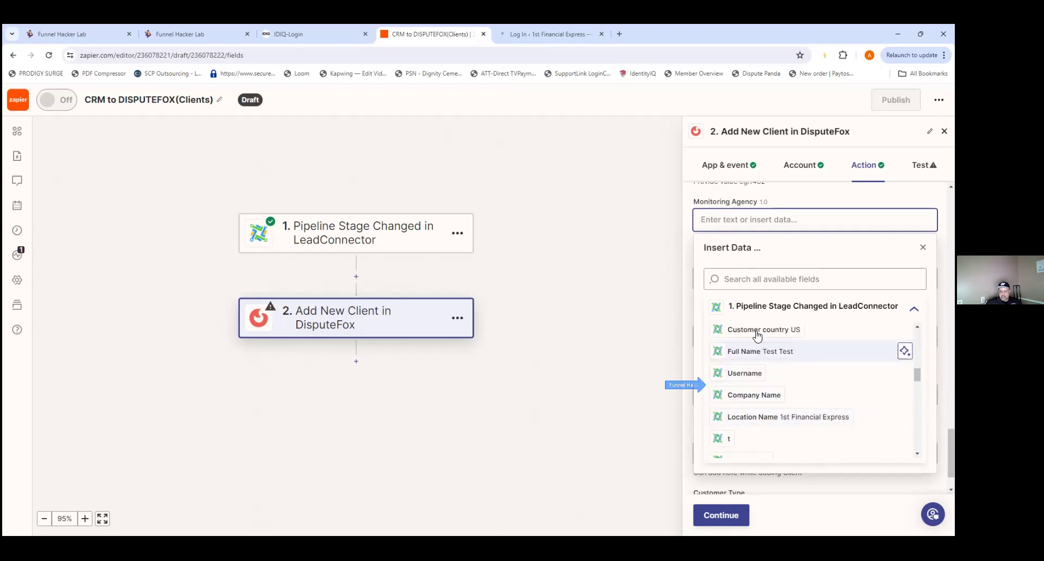
pyautogui.click(643, 347)
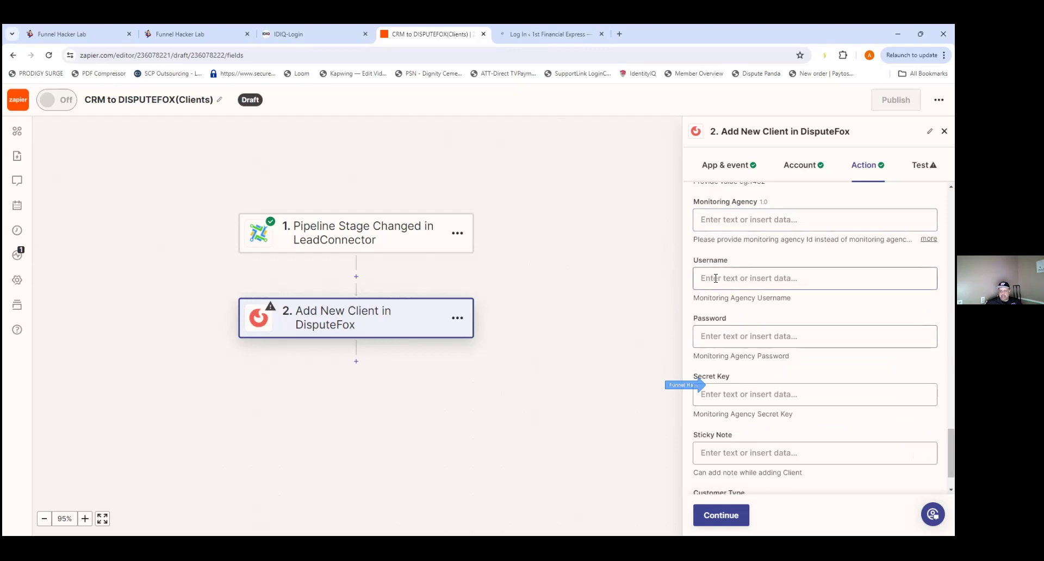
# - Enter IdentityIQ as the Monitoring Agency
pyautogui.scroll(1, 772, 274)
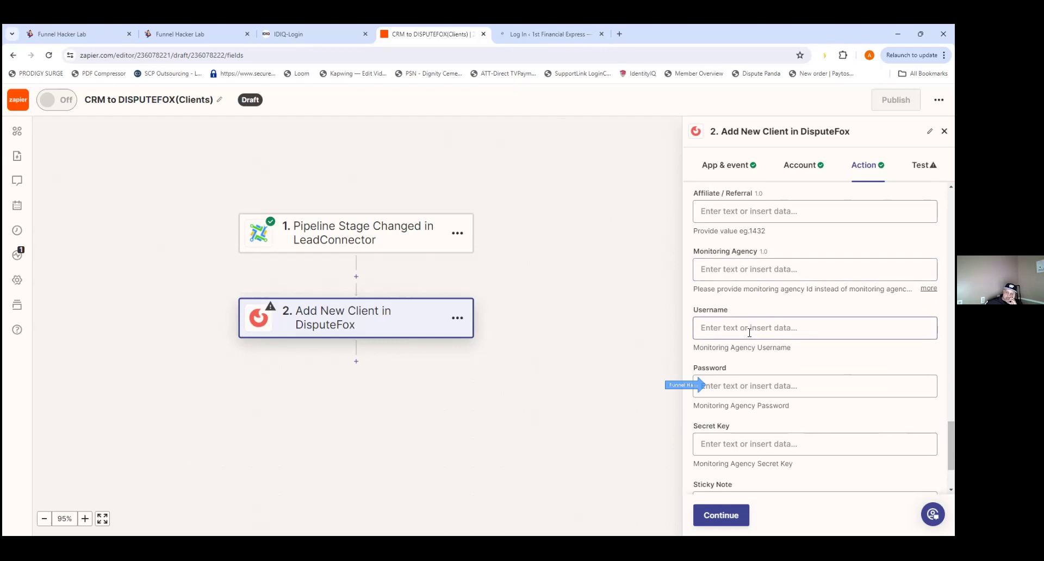
pyautogui.click(745, 270)
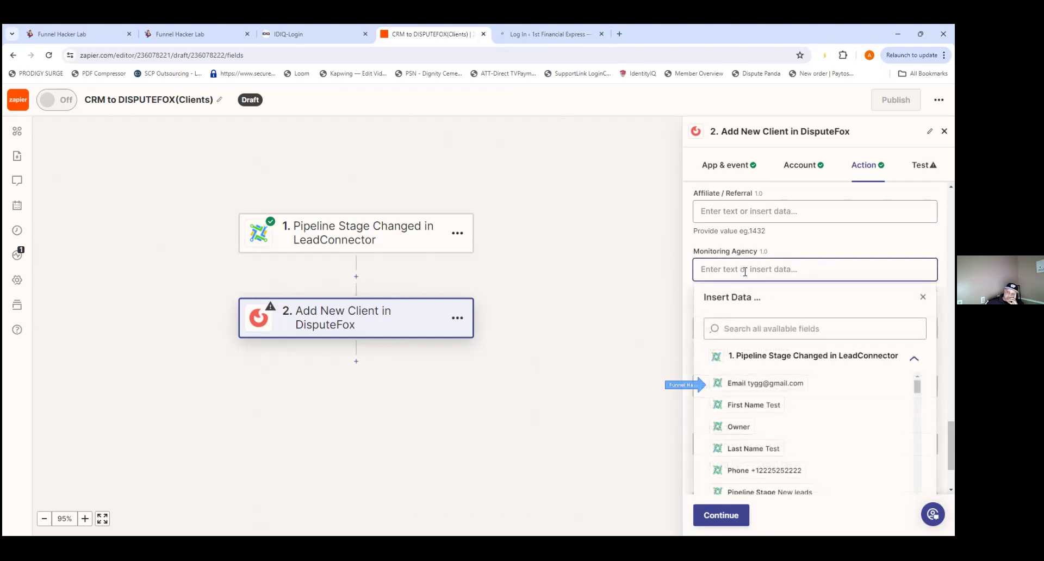
pyautogui.write('Ide')
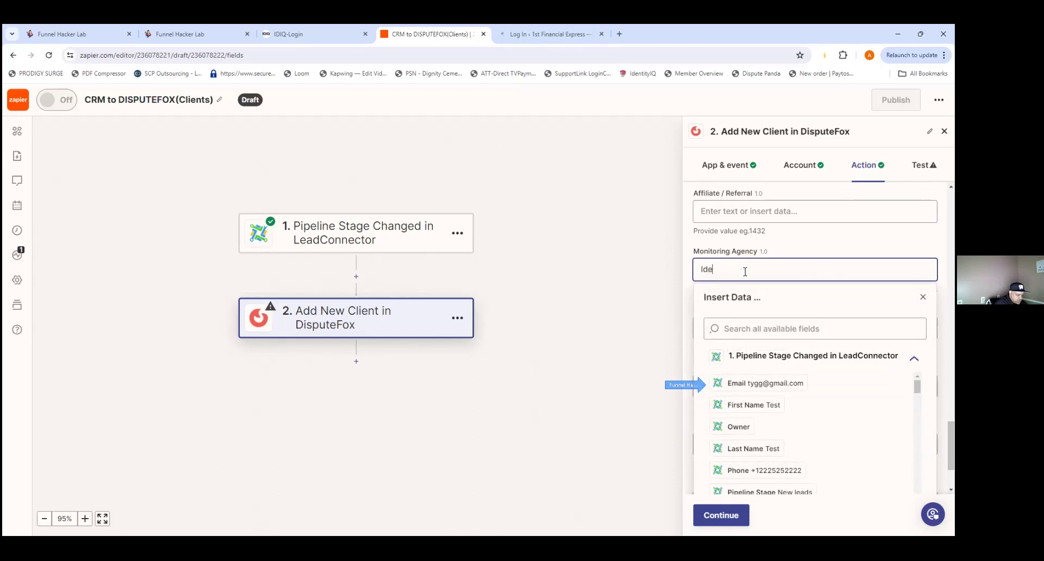
pyautogui.write('ntityIQ')
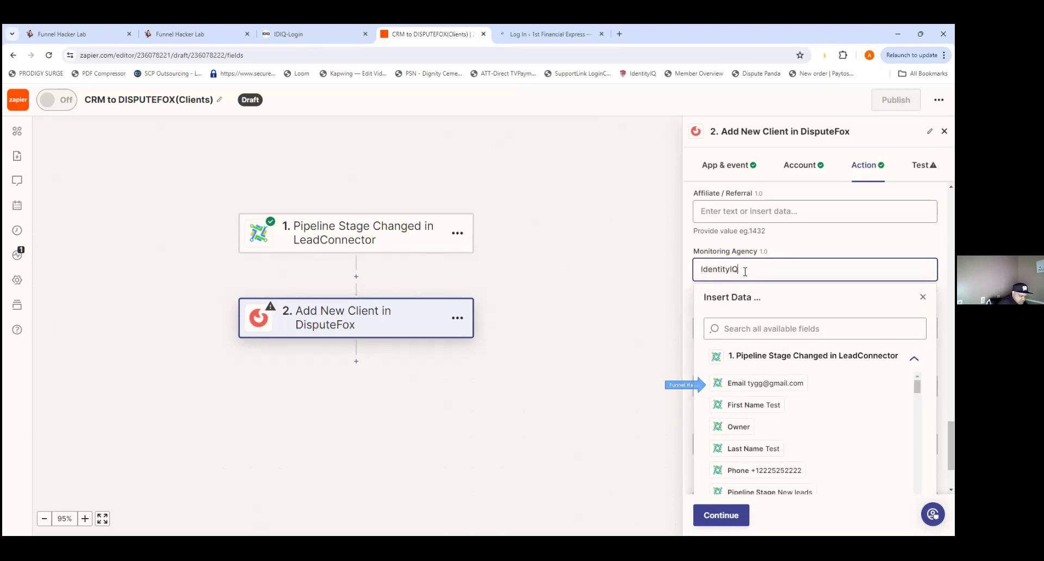
pyautogui.click(567, 392)
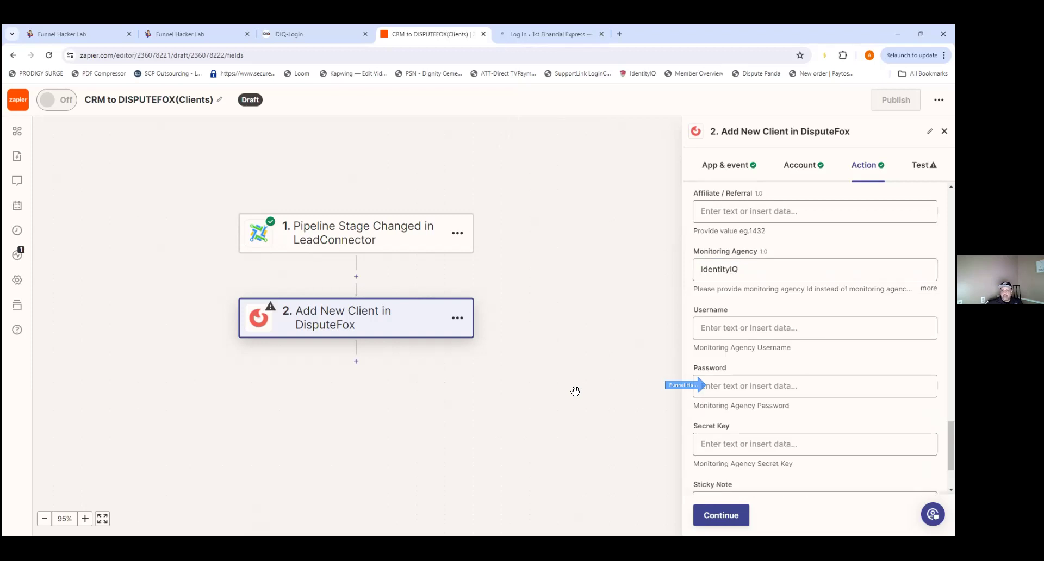
# - Search the trigger data for "userna" and map Username to the monitoring agency Username field
pyautogui.click(750, 327)
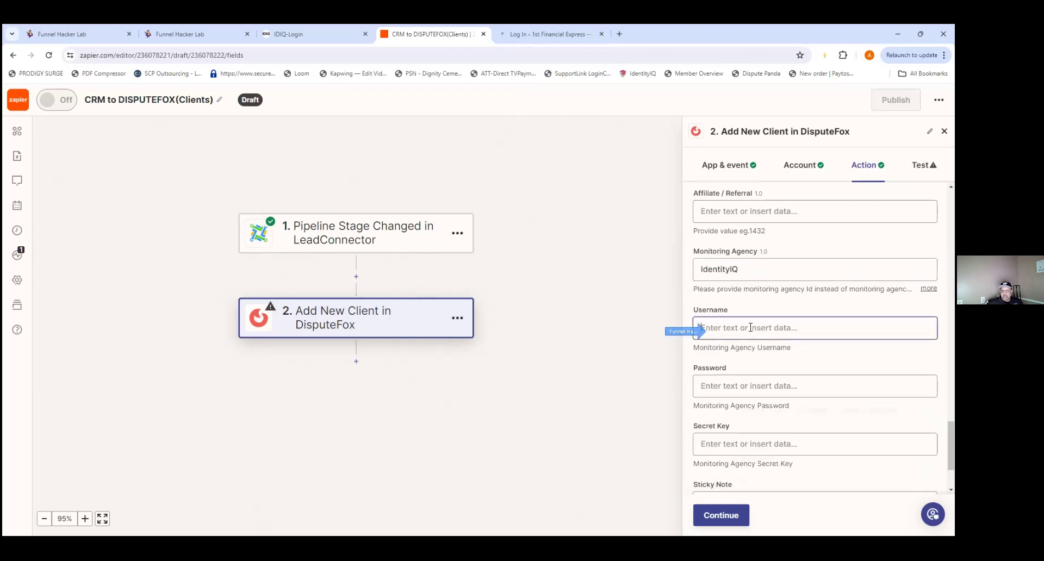
pyautogui.scroll(-2, 775, 447)
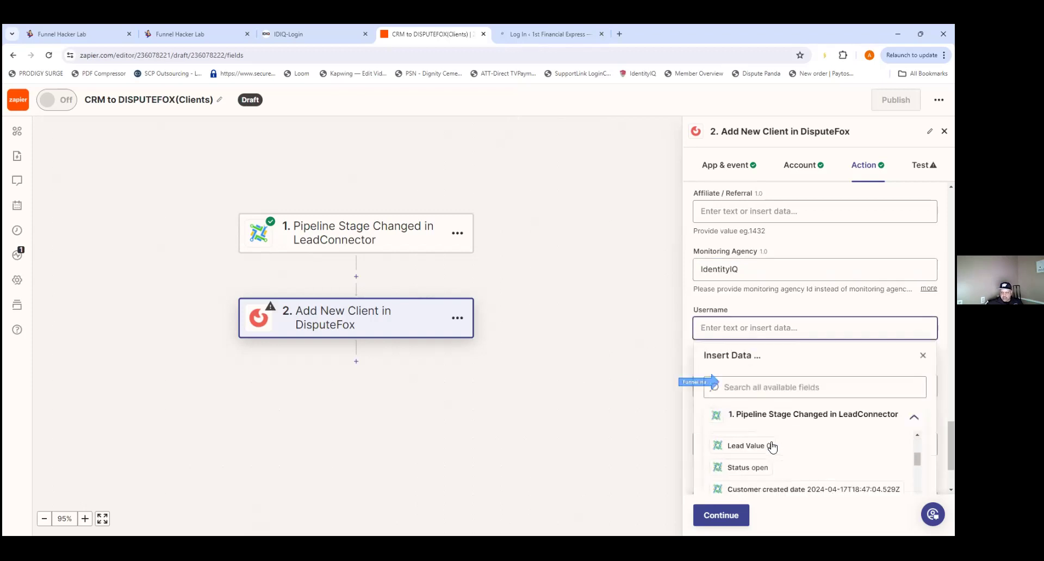
pyautogui.write('use')
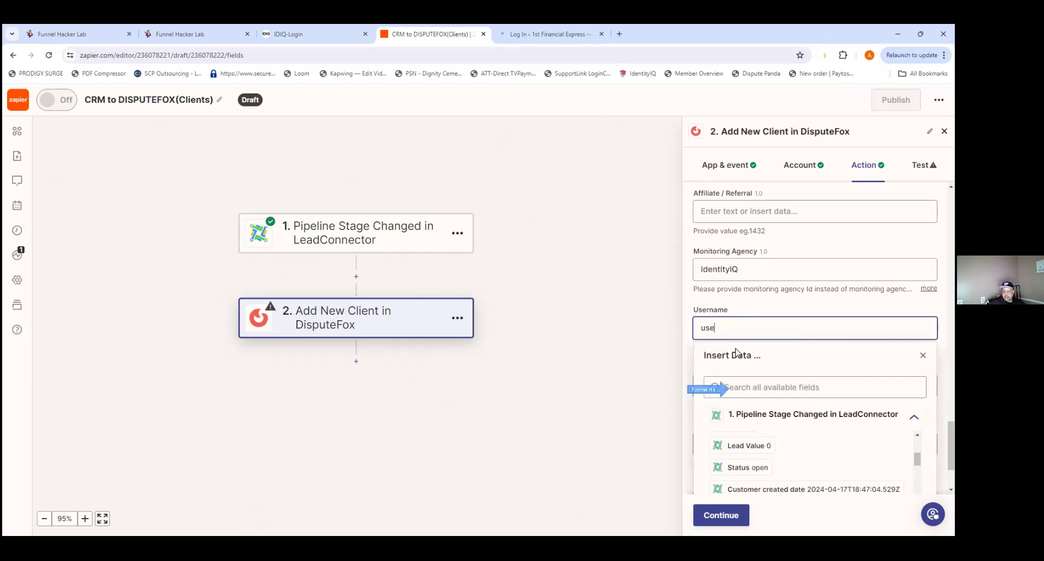
pyautogui.click(739, 390)
pyautogui.moveTo(727, 327); pyautogui.dragTo(650, 330)
pyautogui.press('BackSpace')
pyautogui.click(744, 387)
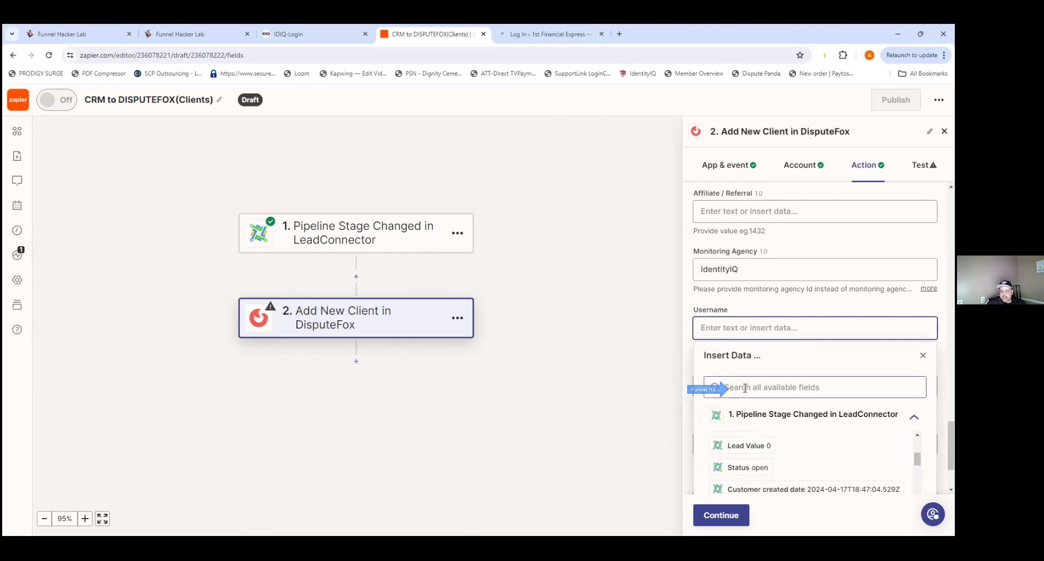
pyautogui.write('user')
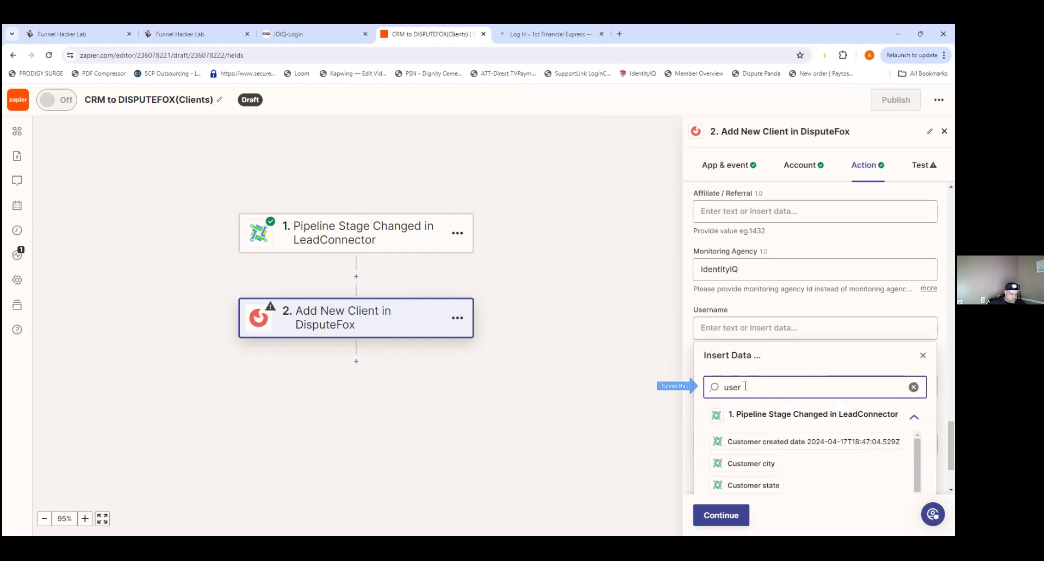
pyautogui.write('na')
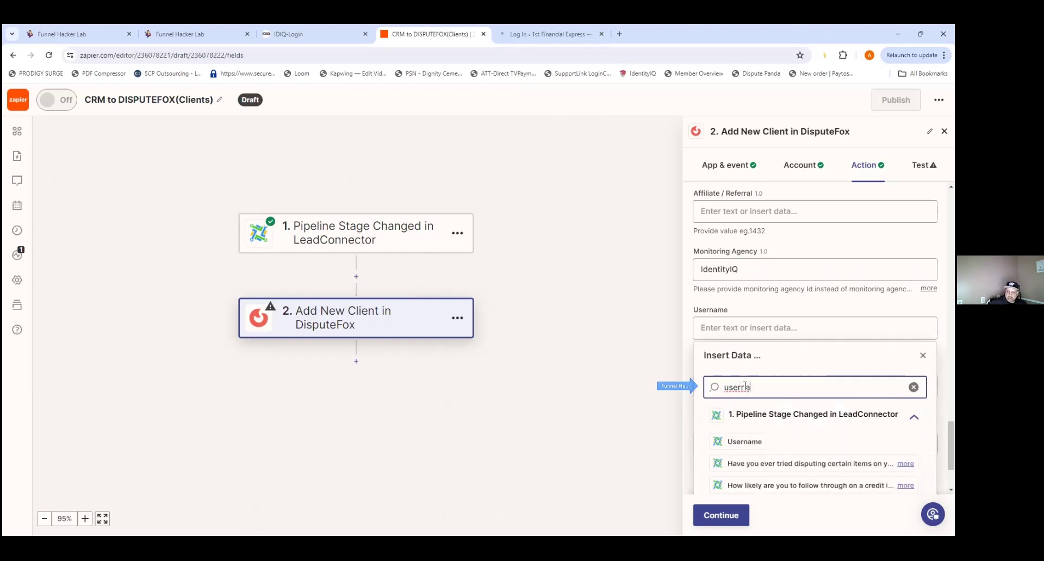
pyautogui.click(743, 442)
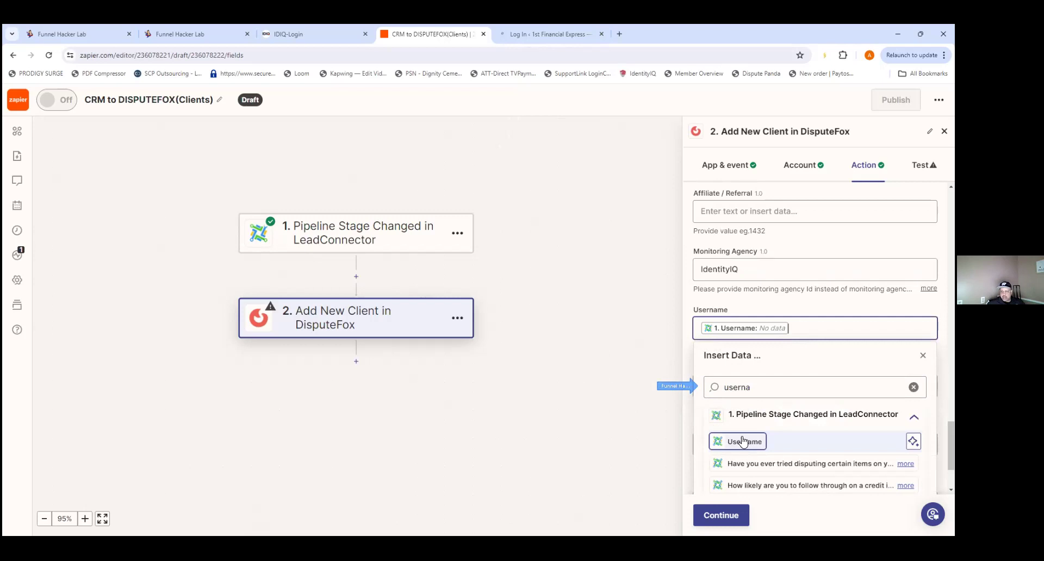
pyautogui.click(658, 436)
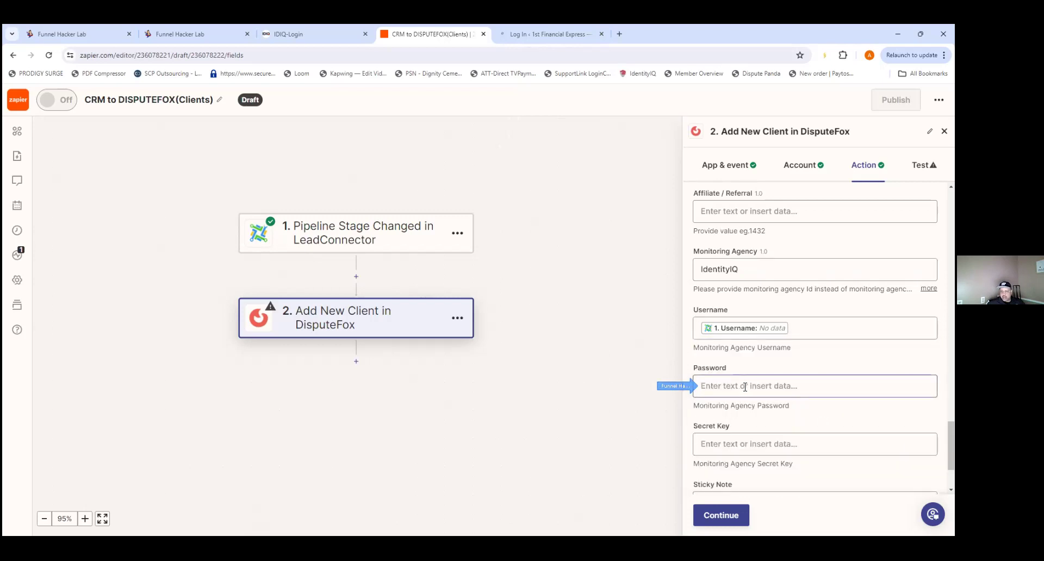
# - Search the trigger data for "password" and map Password to the monitoring agency Password field
pyautogui.click(745, 387)
pyautogui.click(732, 445)
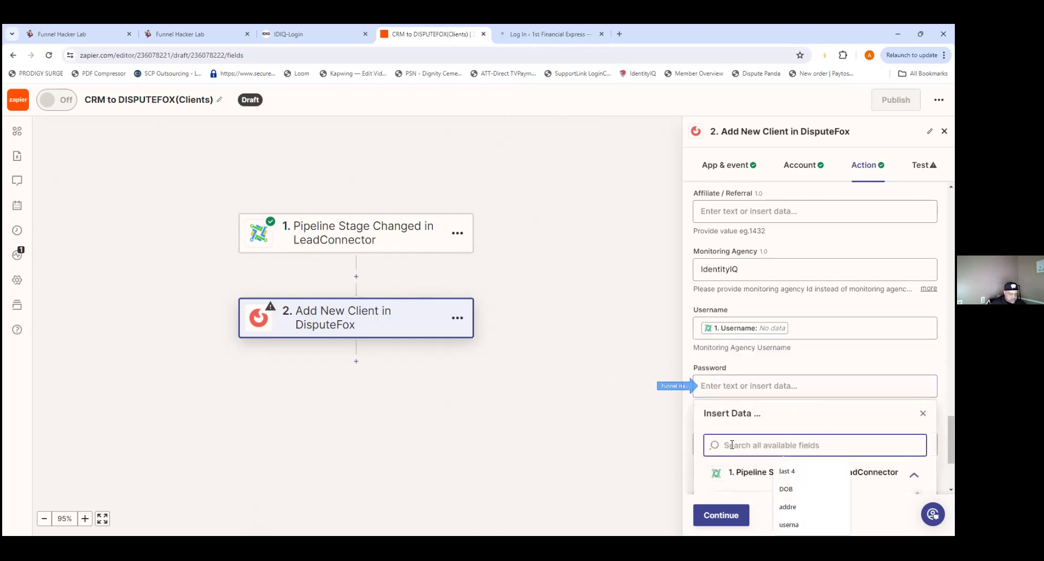
pyautogui.write('pass')
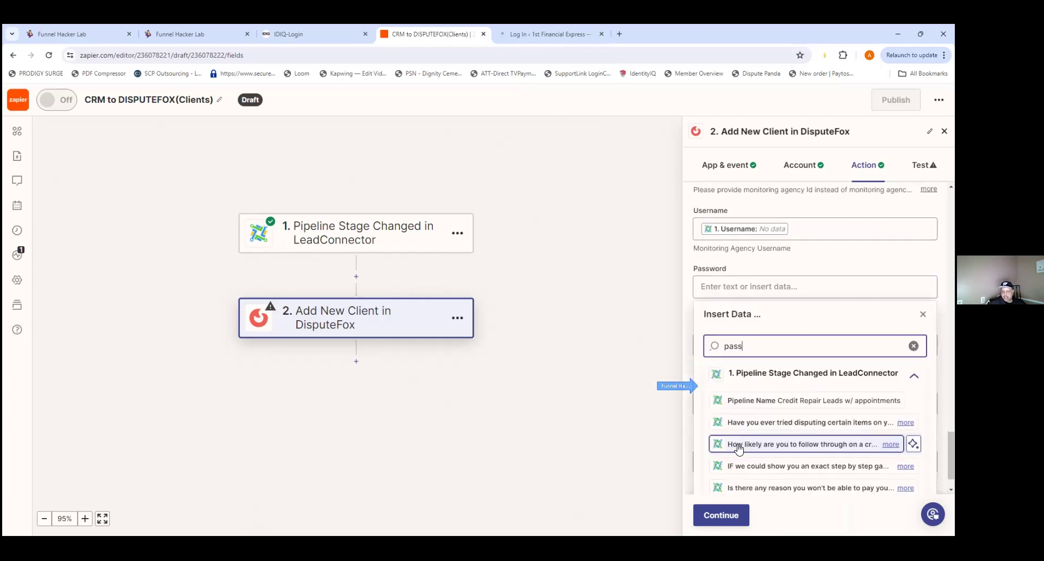
pyautogui.write('word')
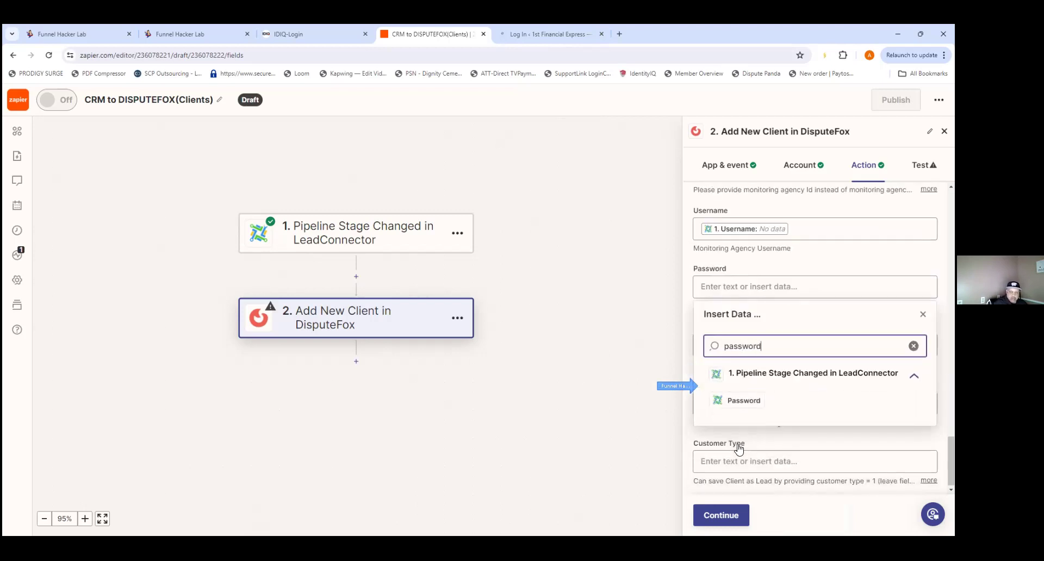
pyautogui.click(742, 401)
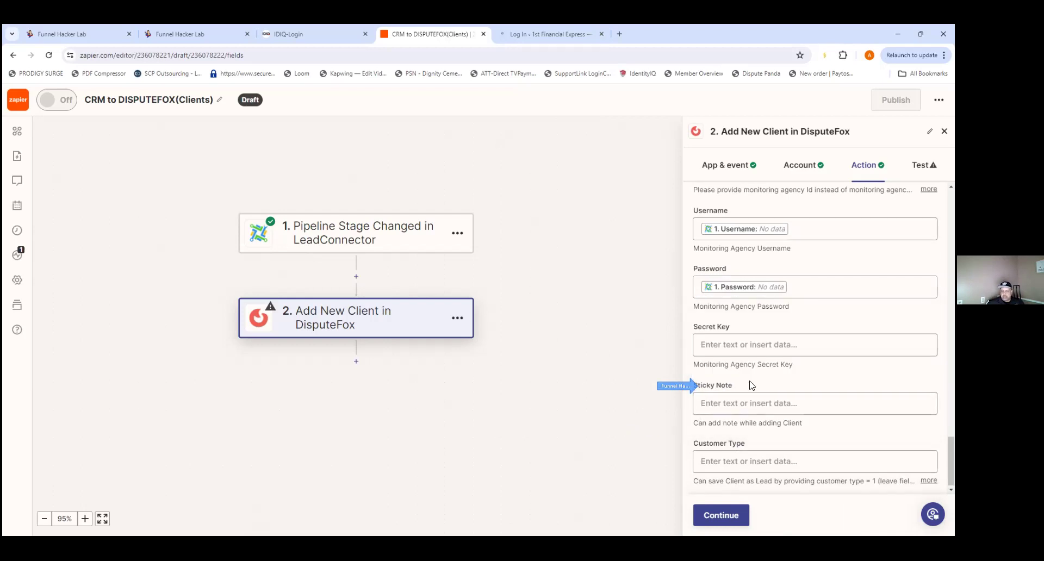
# - Search the trigger data for "secret key" to find a value for the monitoring agency Secret Key field
pyautogui.click(753, 351)
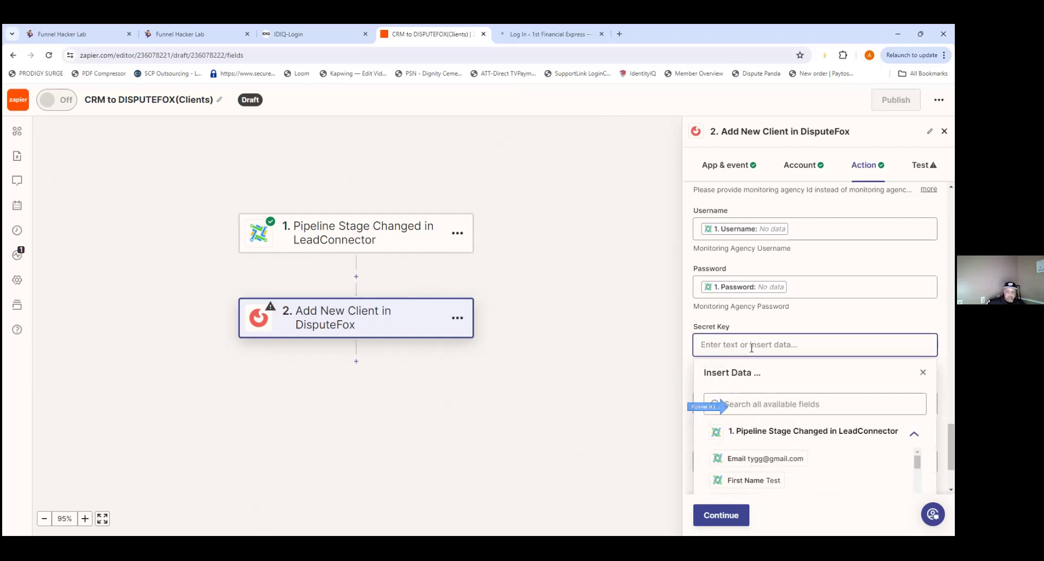
pyautogui.click(746, 405)
pyautogui.write('sse')
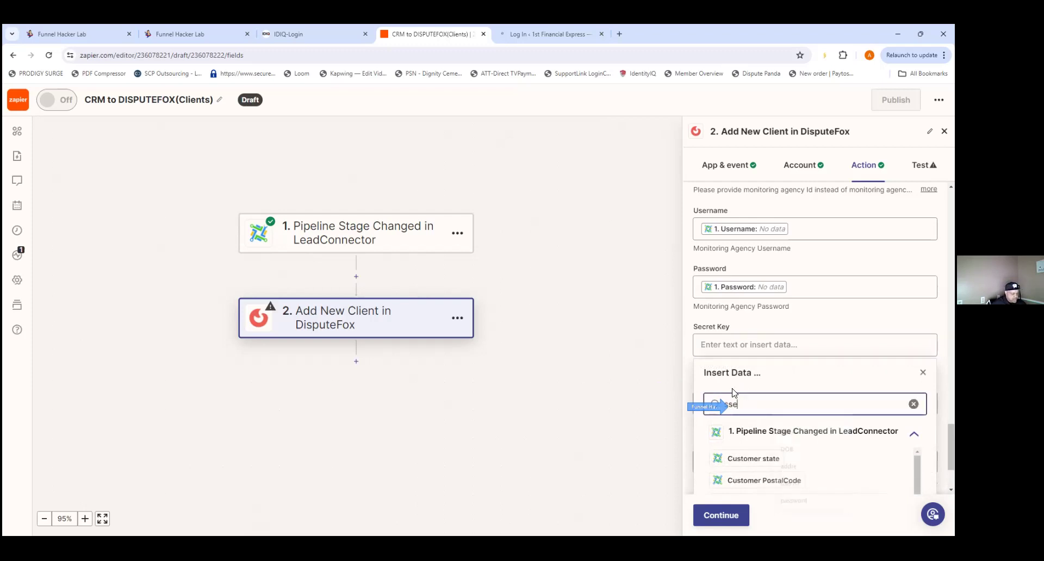
pyautogui.write('cres')
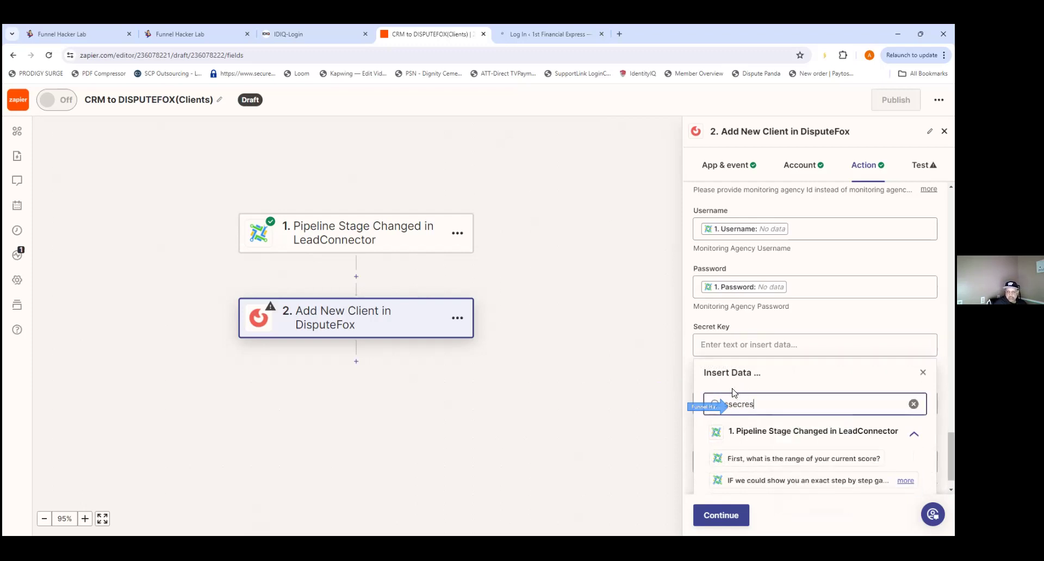
pyautogui.press('BackSpace')
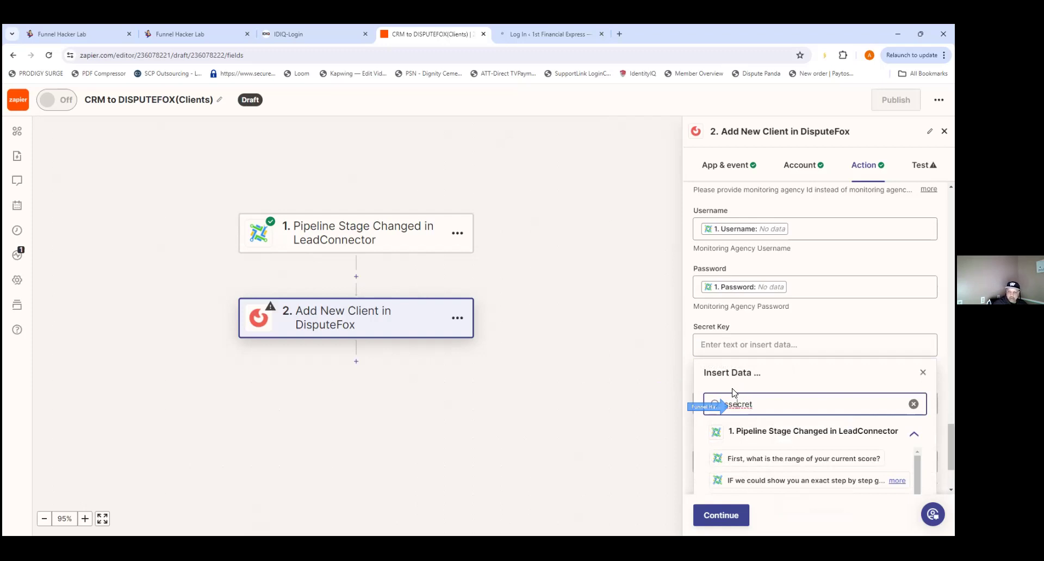
pyautogui.write('=')
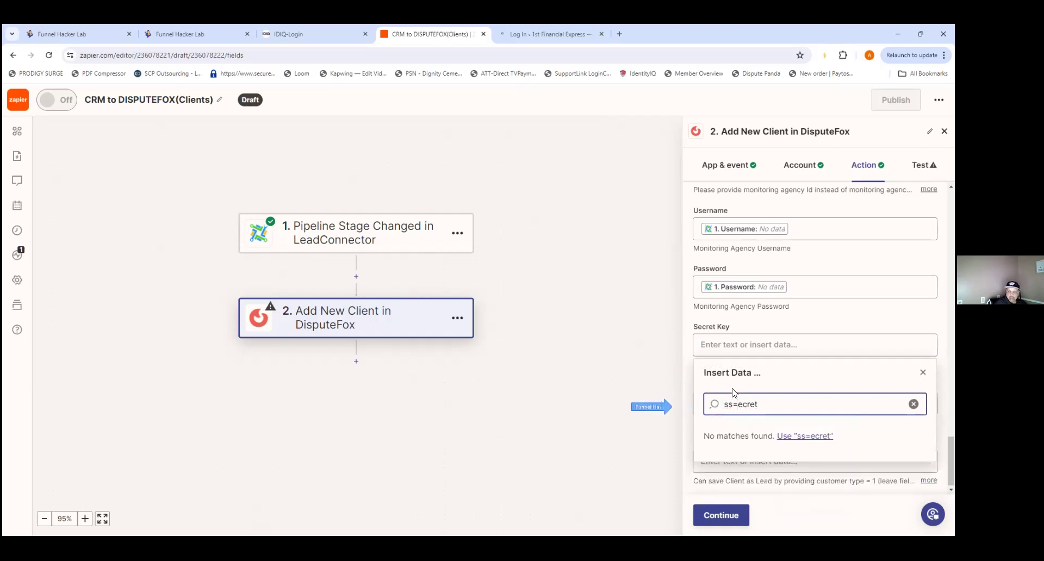
pyautogui.press('BackSpace')
pyautogui.press('BackSpace')
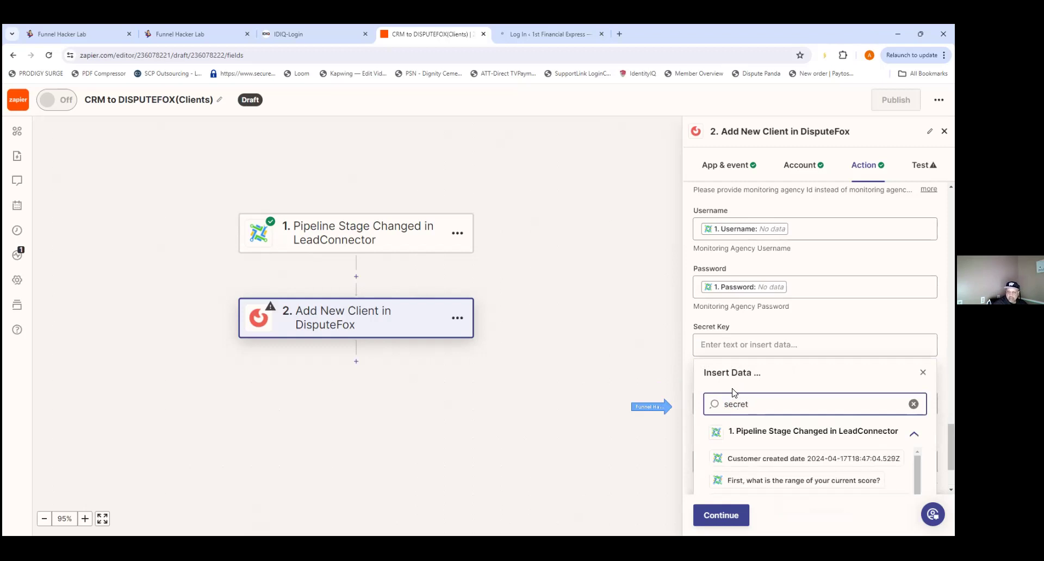
pyautogui.write('key')
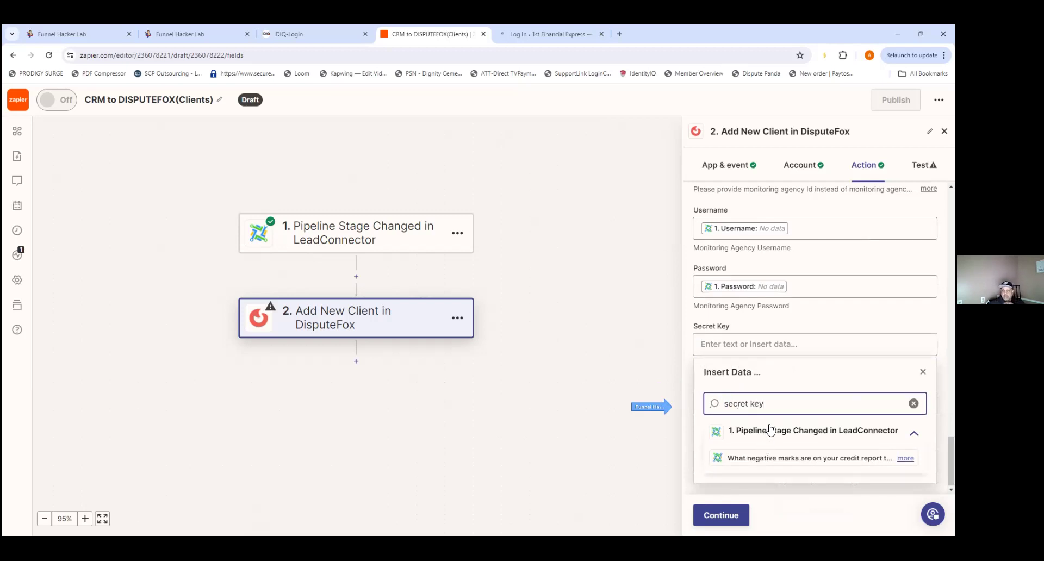
# - Search the trigger data for "ssn" and map Last 4 digits of SSN/Secret Word to the monitoring agency Secret Key field
pyautogui.press('BackSpace')
pyautogui.press('BackSpace')
pyautogui.press('BackSpace')
pyautogui.press('BackSpace')
pyautogui.press('BackSpace')
pyautogui.press('BackSpace')
pyautogui.press('BackSpace')
pyautogui.press('BackSpace')
pyautogui.press('BackSpace')
pyautogui.press('BackSpace')
pyautogui.write('ssn')
pyautogui.scroll(-5, 804, 462)
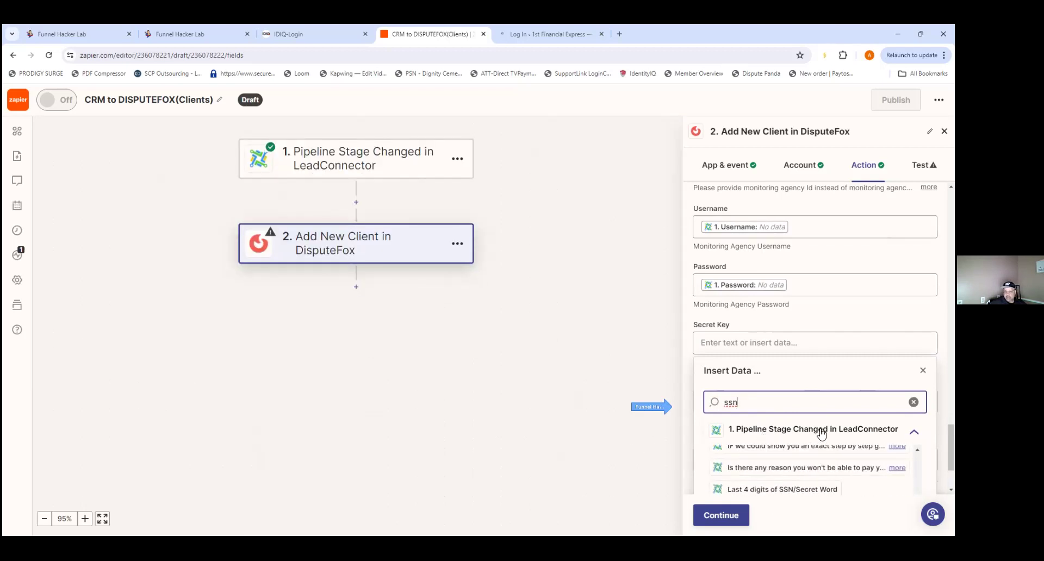
pyautogui.scroll(-2, 821, 433)
pyautogui.click(770, 391)
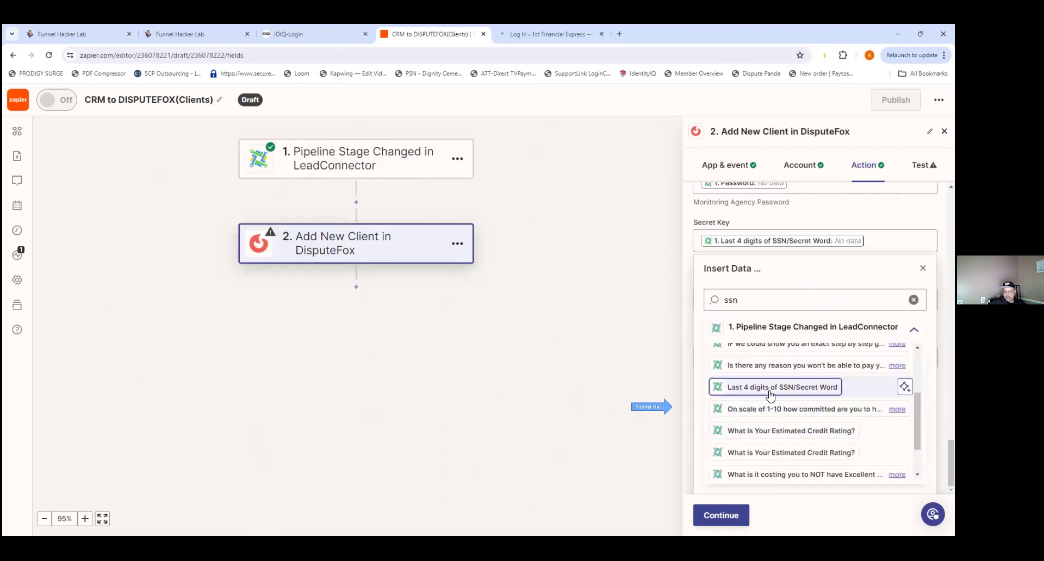
pyautogui.click(633, 322)
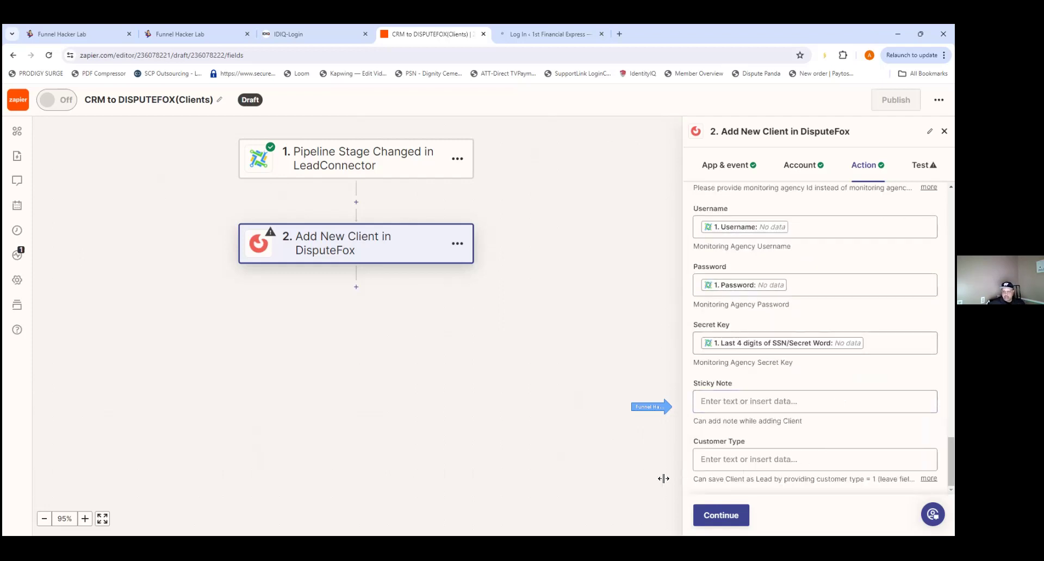
# - Complete the action's field setup and test the step by sending the new client to DisputeFox
pyautogui.click(734, 516)
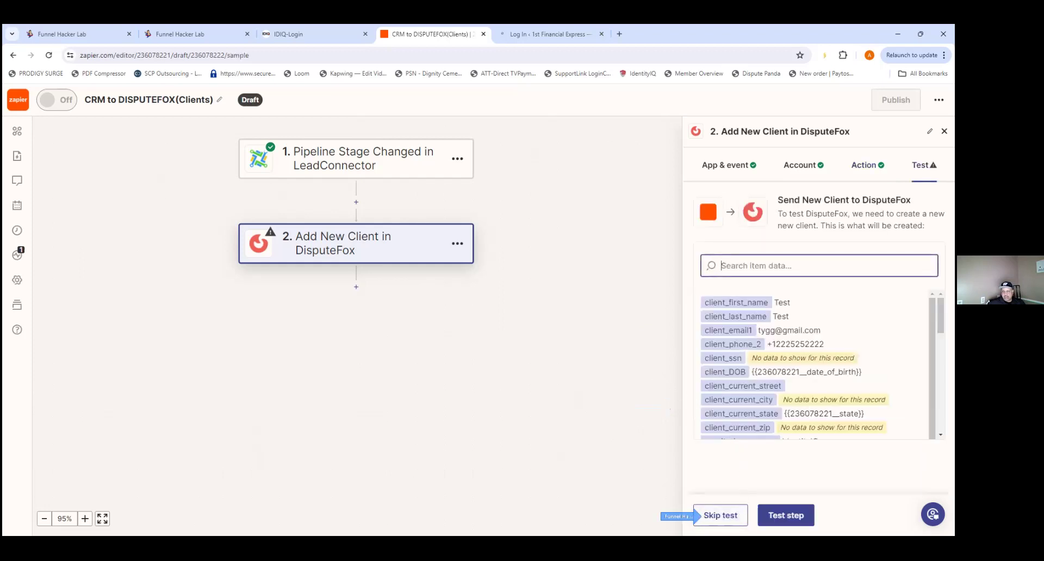
pyautogui.click(772, 514)
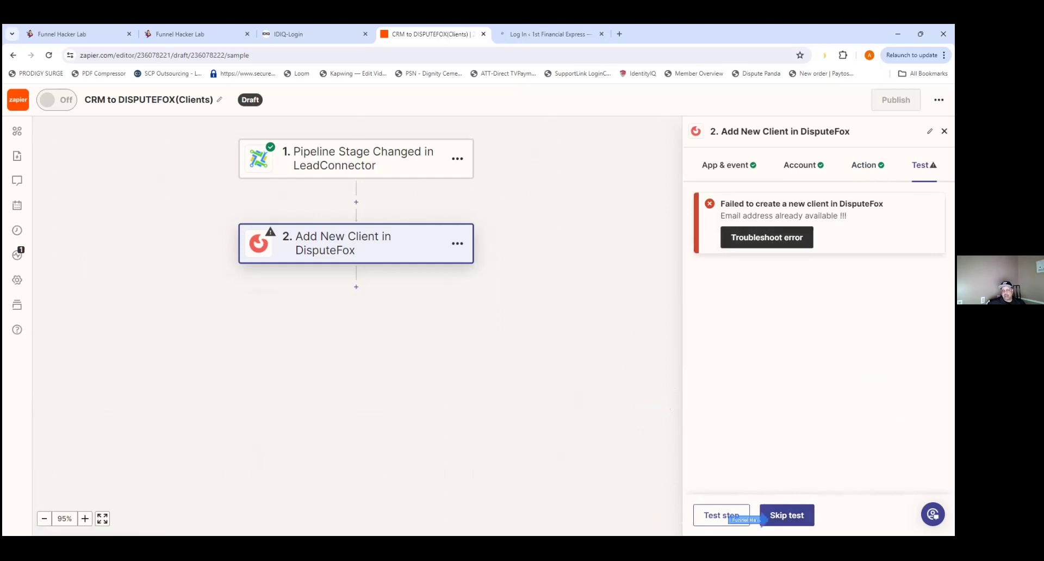
# - Skip the test of the Add New Client action and publish the CRM to DISPUTEFOX(Clients) Zap
pyautogui.click(799, 519)
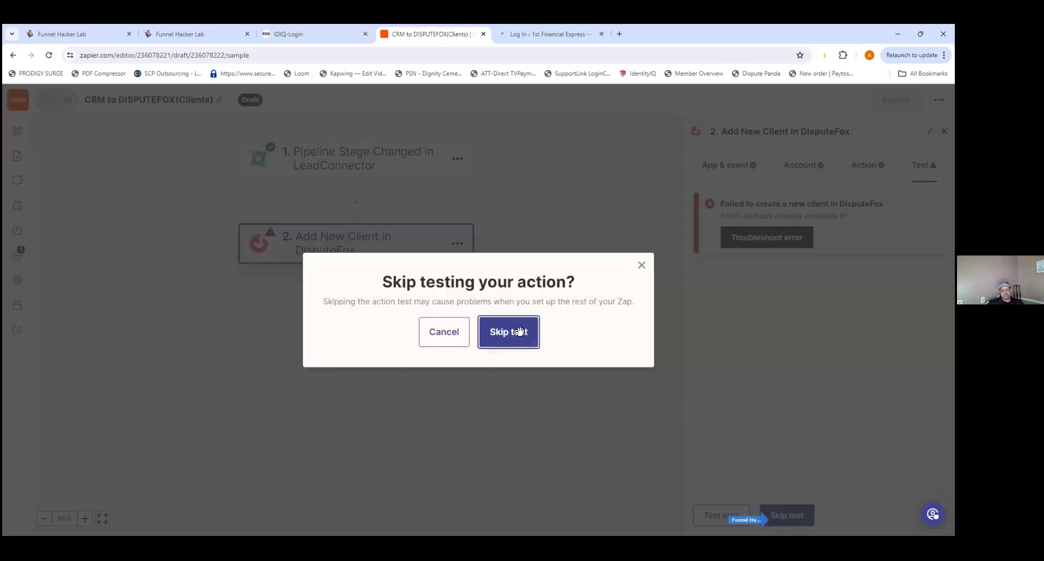
pyautogui.click(520, 331)
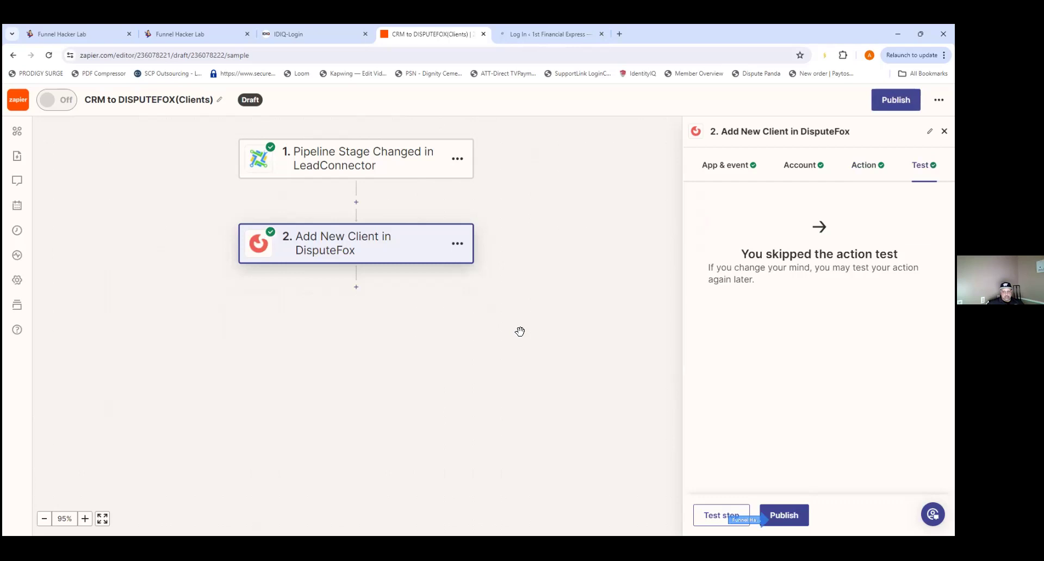
pyautogui.click(786, 515)
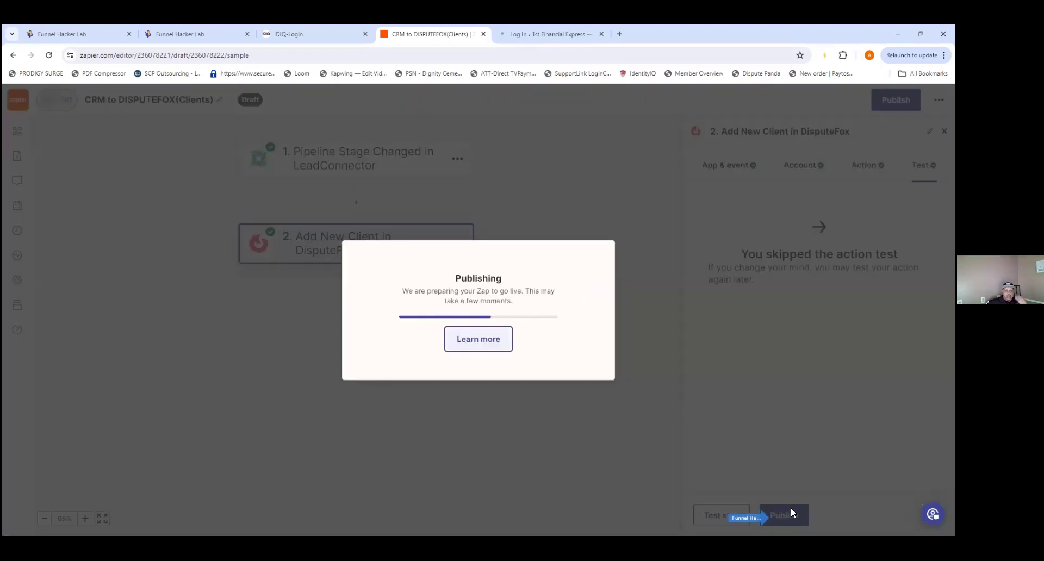